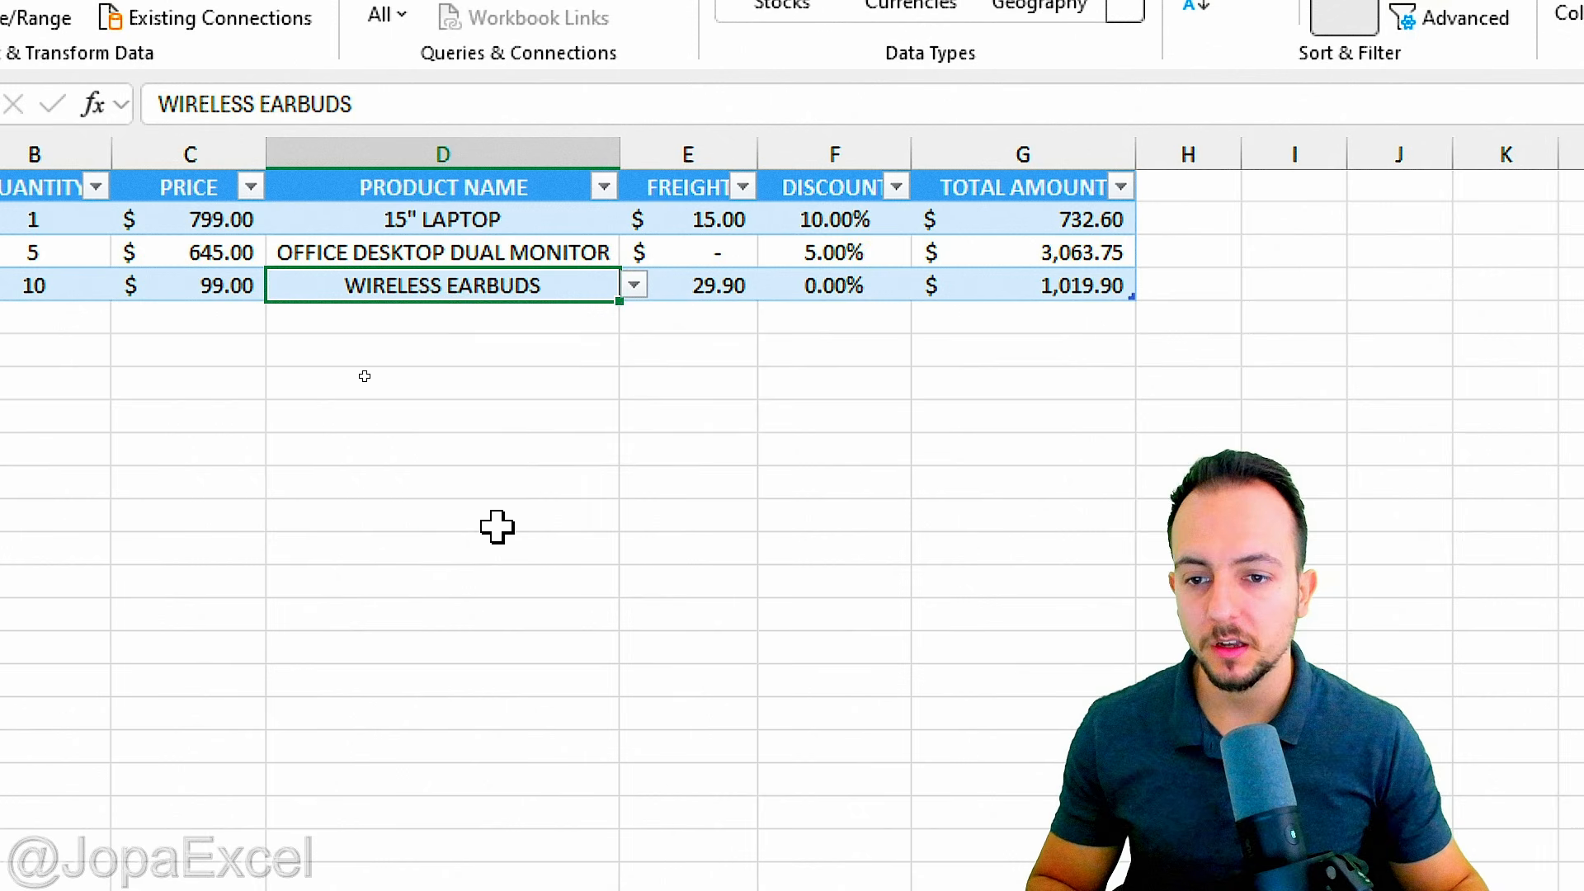
Add NEW ITEM 123 in cell A9, directly below the last product on the LIST sheet.
{"action": "key", "text": "ctrl+4"}
{"action": "left_click", "coordinate": [169, 858]}
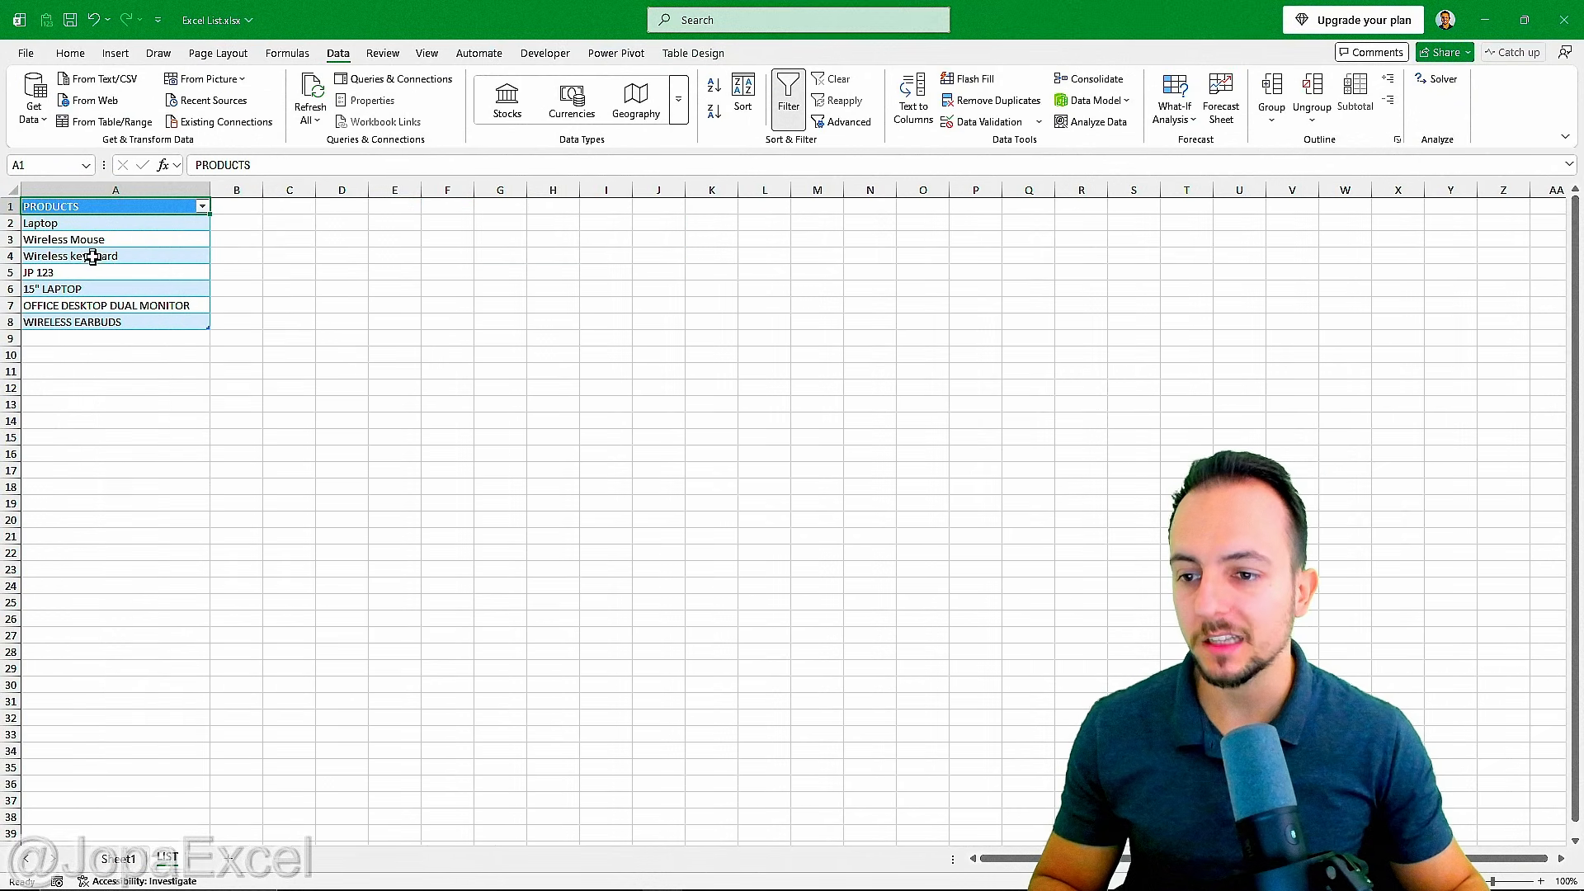
{"action": "key", "text": "ctrl+4"}
{"action": "left_click", "coordinate": [175, 428]}
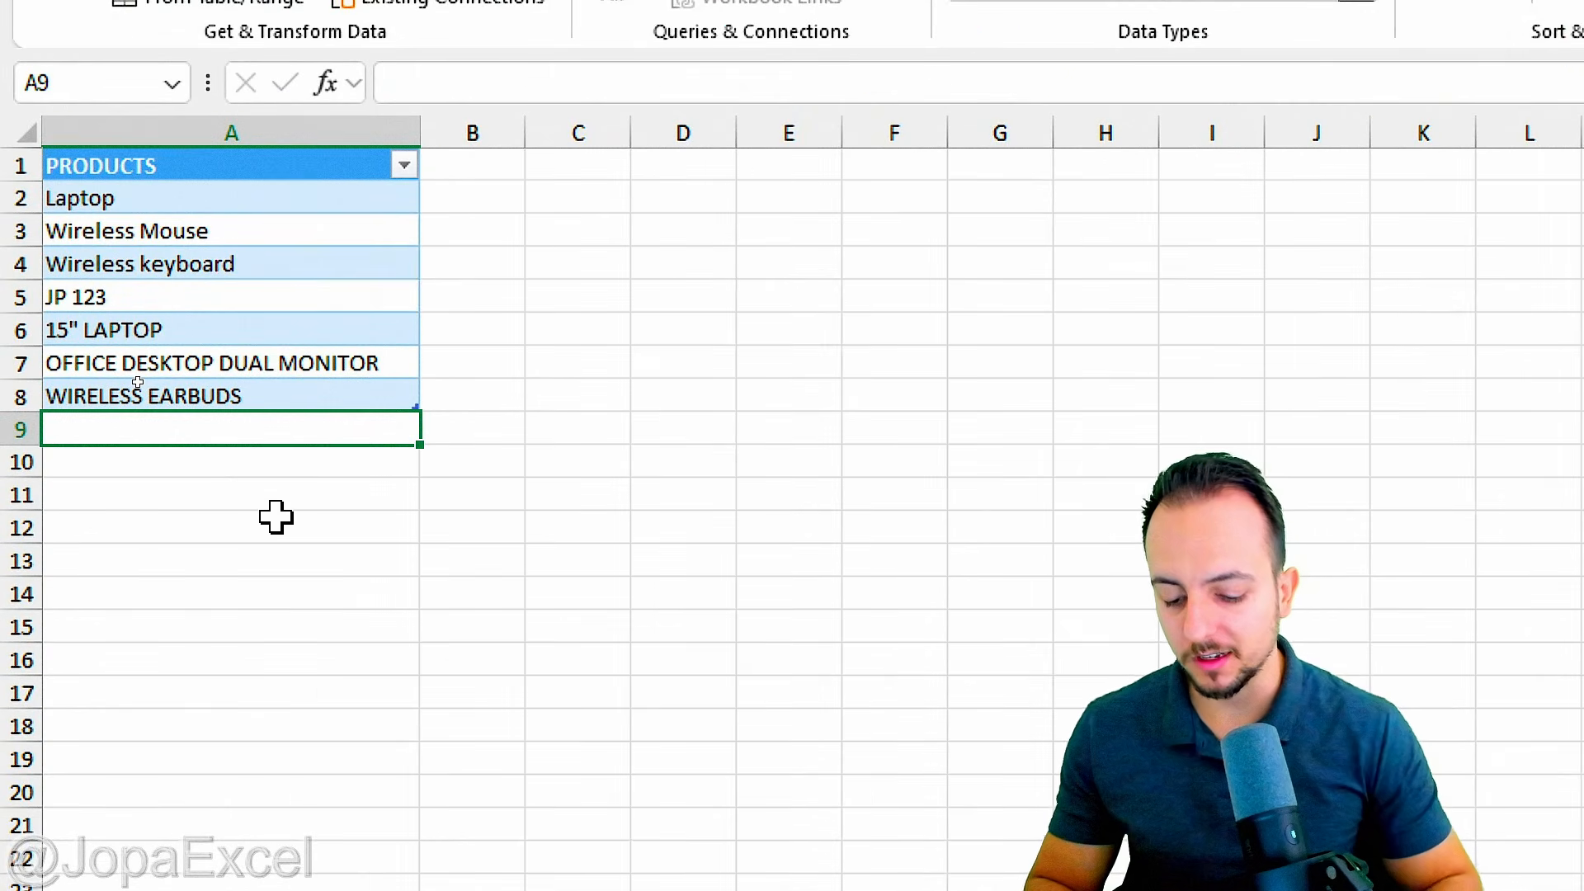
{"action": "type", "text": "NEW ITEM 123"}
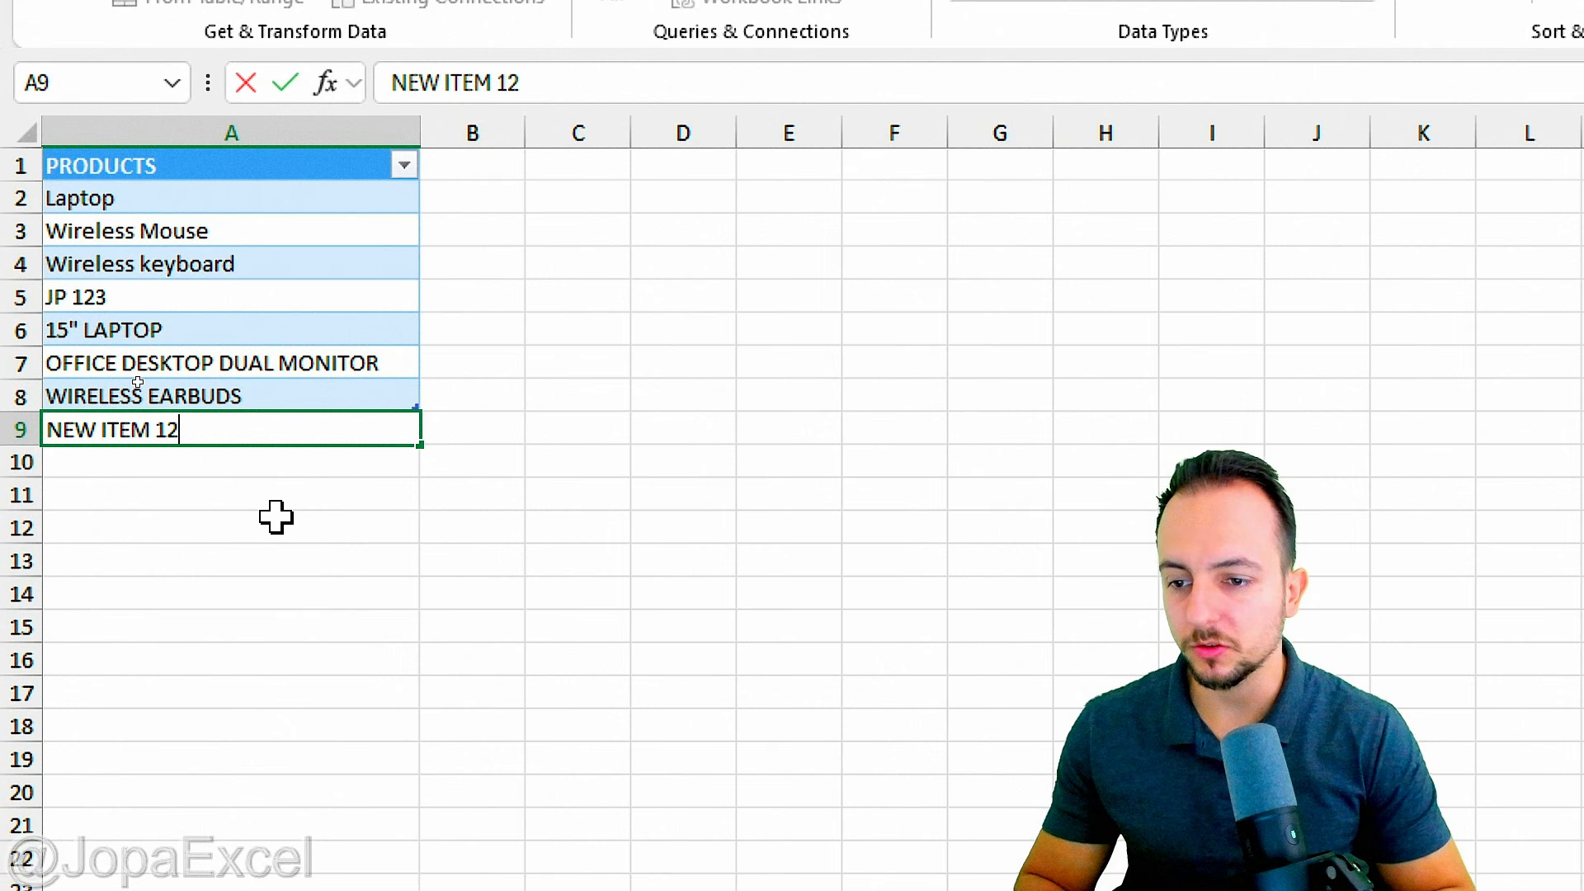
{"action": "key", "text": "Return"}
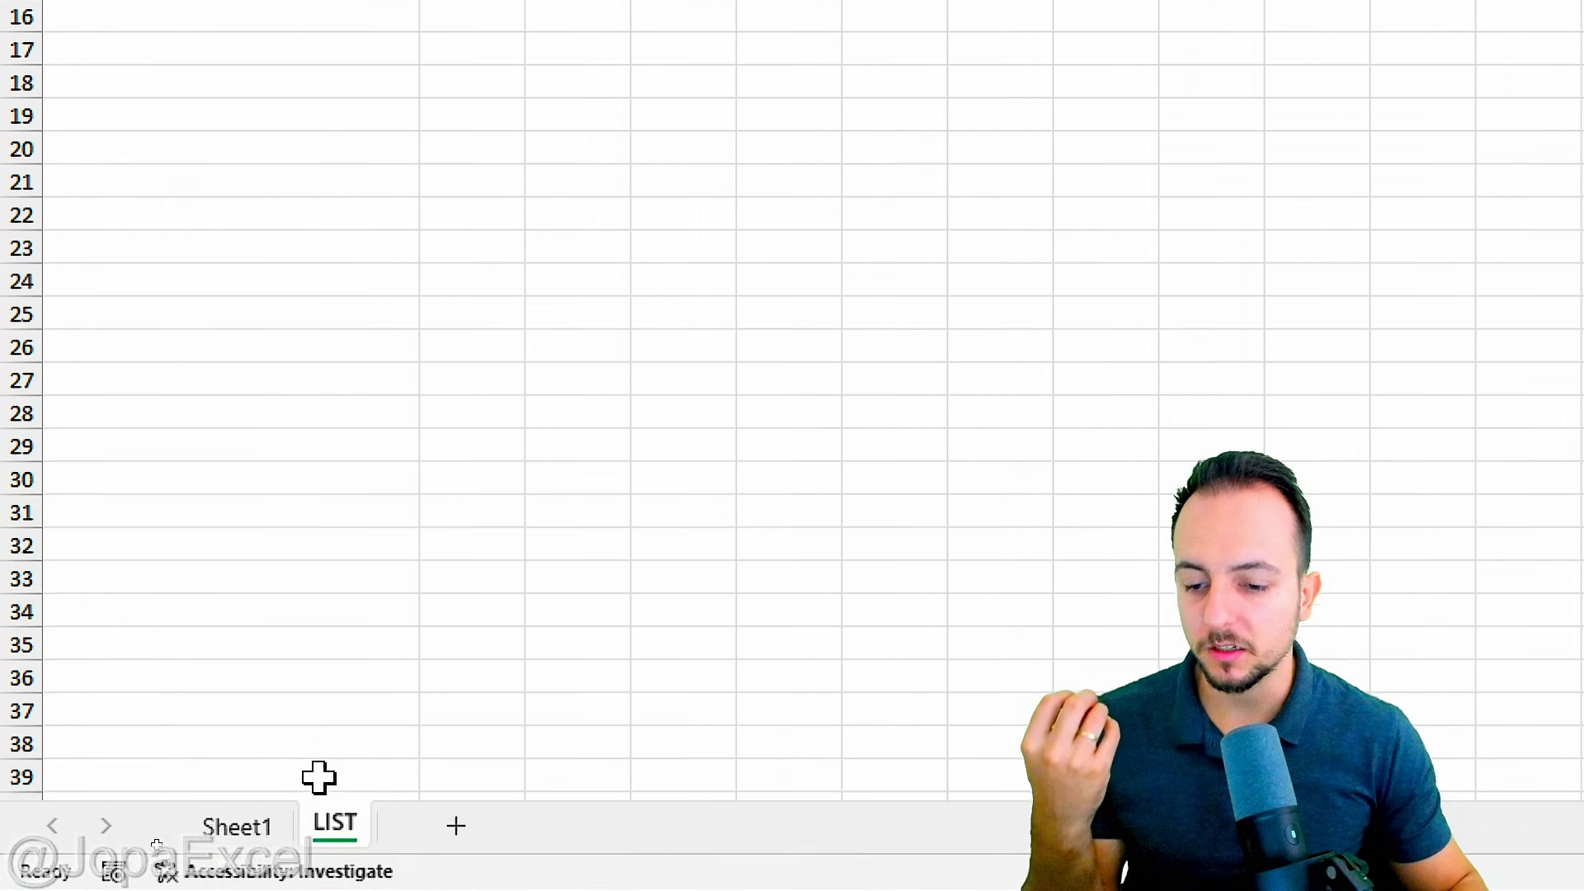
Check the product drop-down choices for cell D4 on Sheet1 without changing the selection.
{"action": "left_click", "coordinate": [247, 827]}
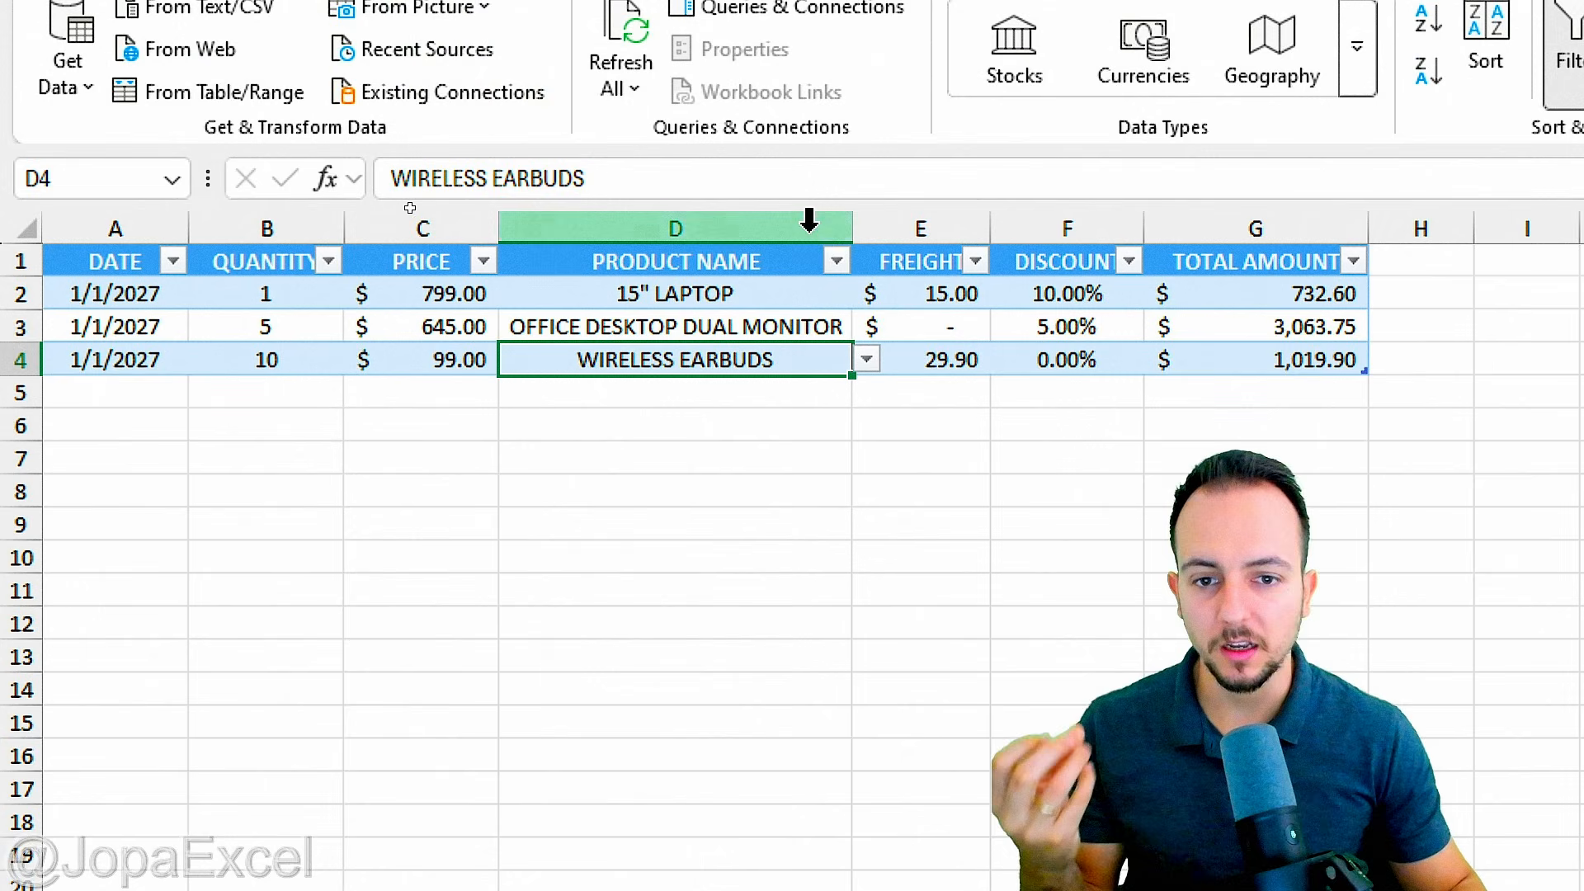
{"action": "left_click", "coordinate": [866, 203]}
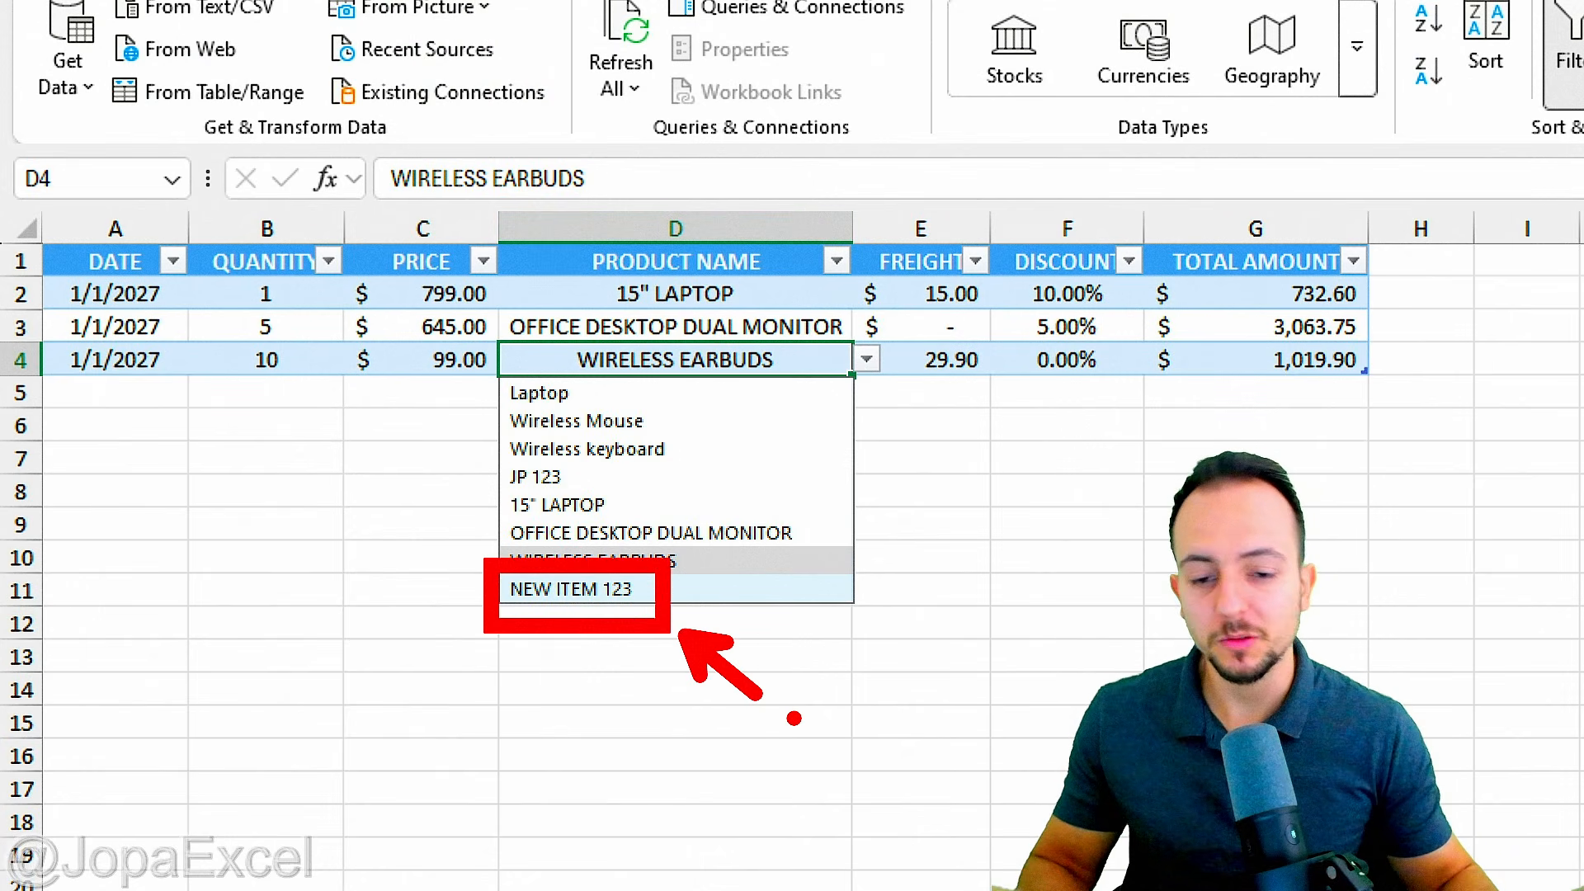
{"action": "left_click", "coordinate": [287, 587]}
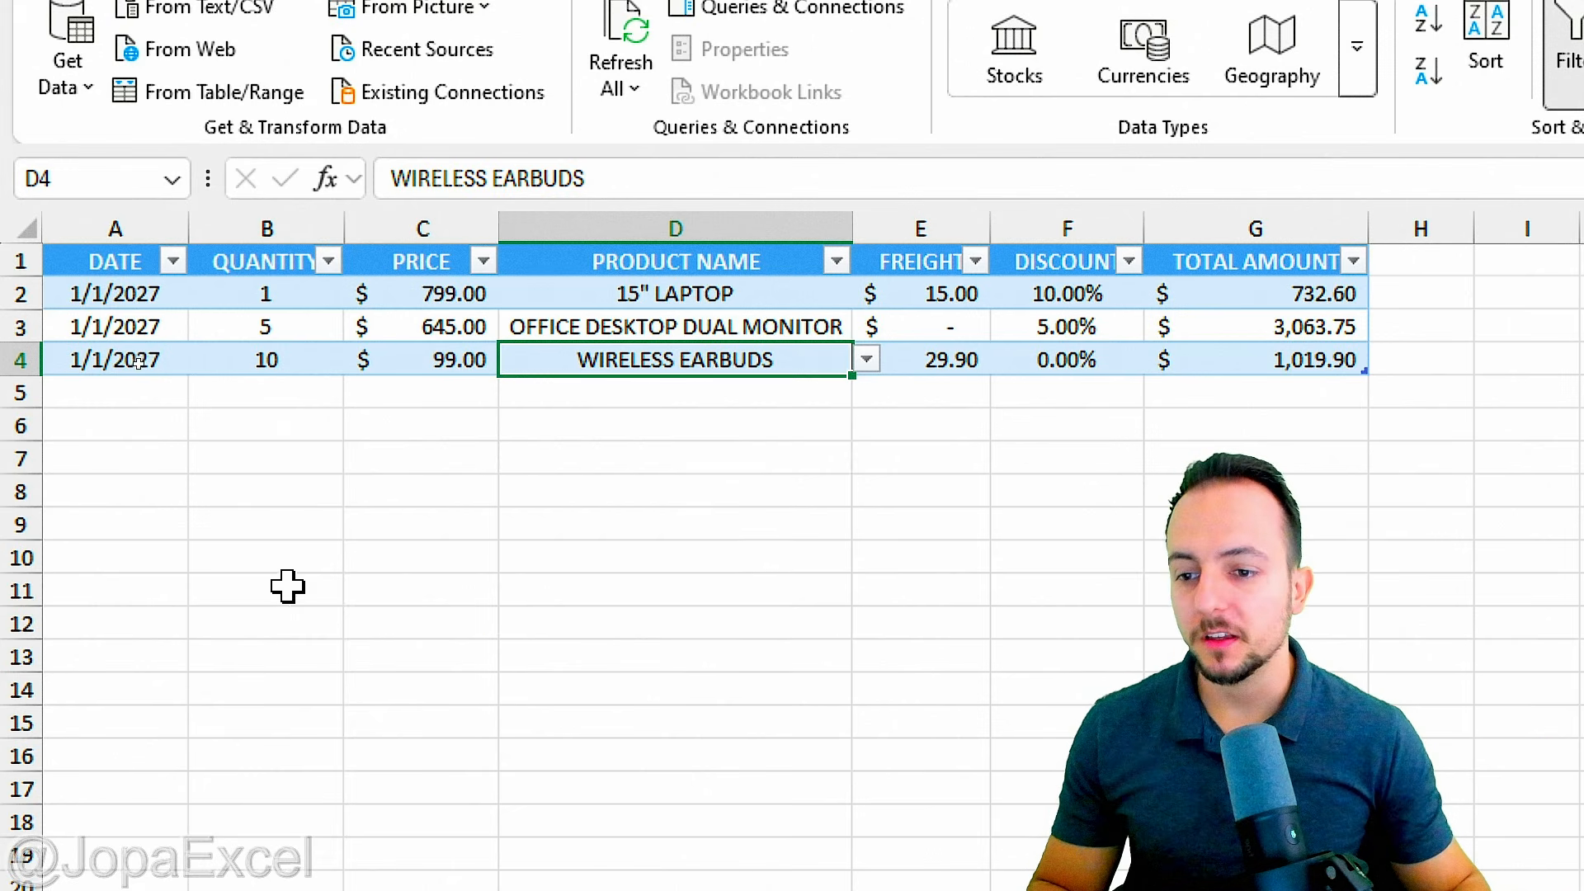
Add a table row dated 01/02/2027 in A5 and choose NEW ITEM 123 as its product name in D5.
{"action": "left_click", "coordinate": [144, 398]}
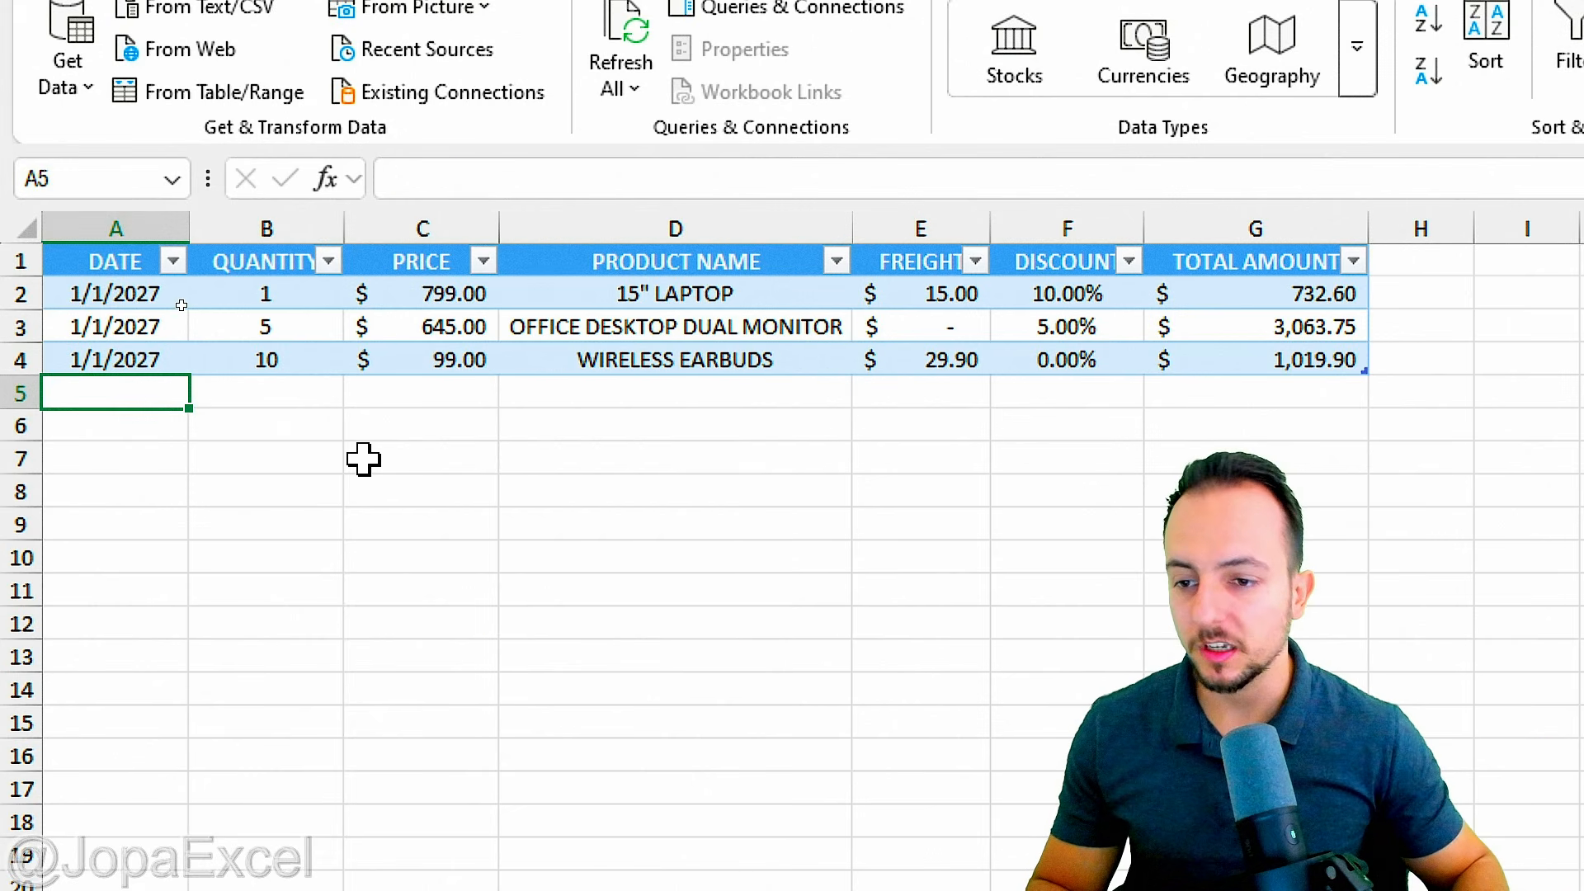
{"action": "type", "text": "01/02/2027"}
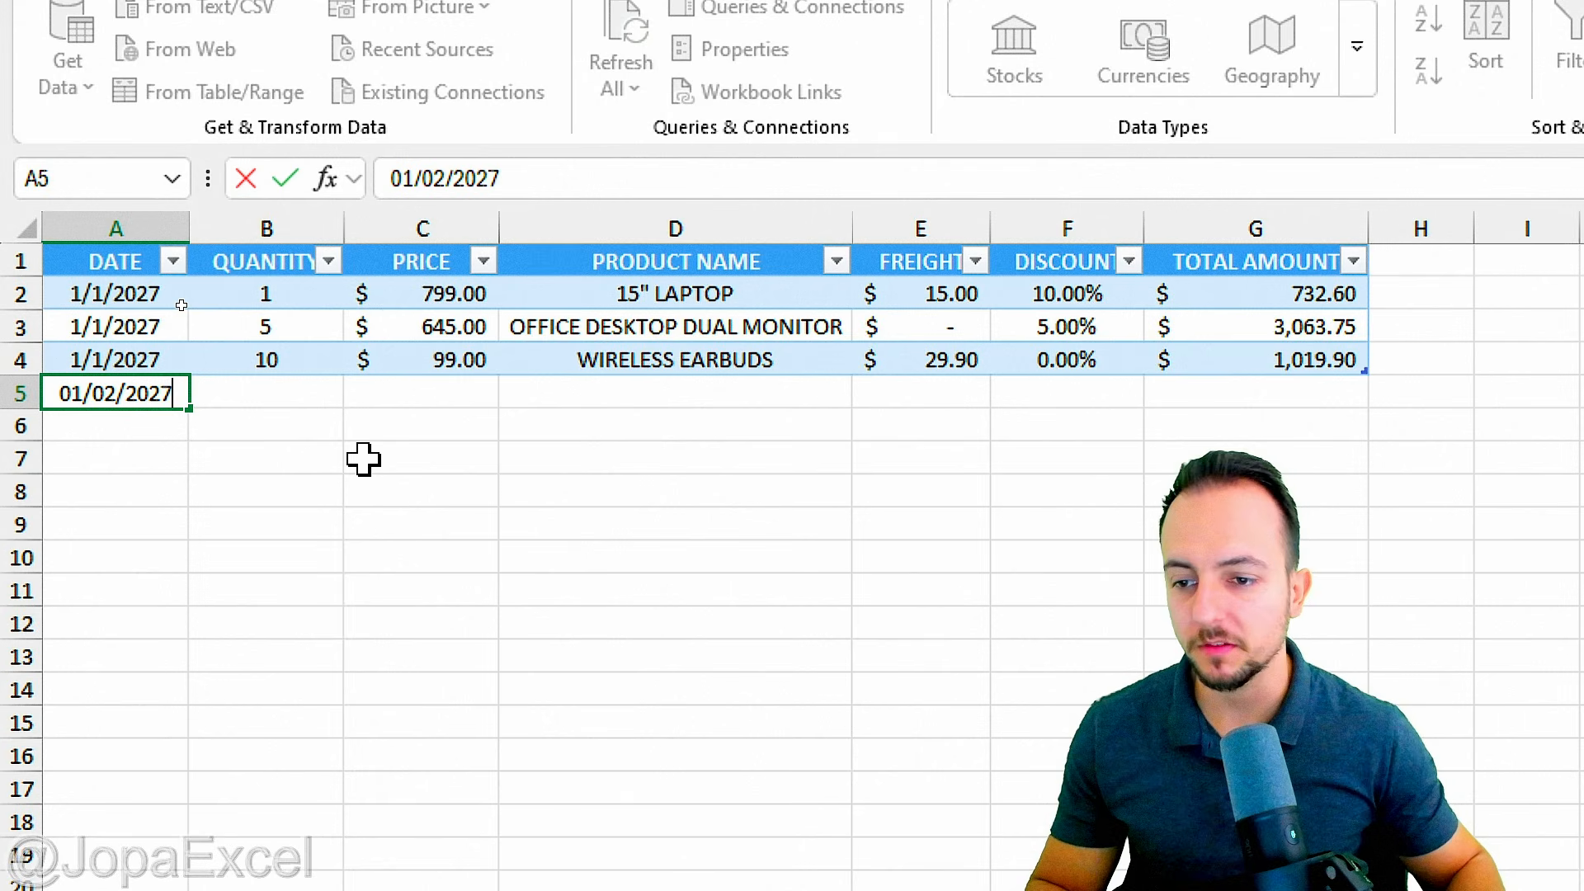
{"action": "key", "text": "Return"}
{"action": "key", "text": "Up"}
{"action": "left_click", "coordinate": [778, 388]}
{"action": "left_click", "coordinate": [867, 394]}
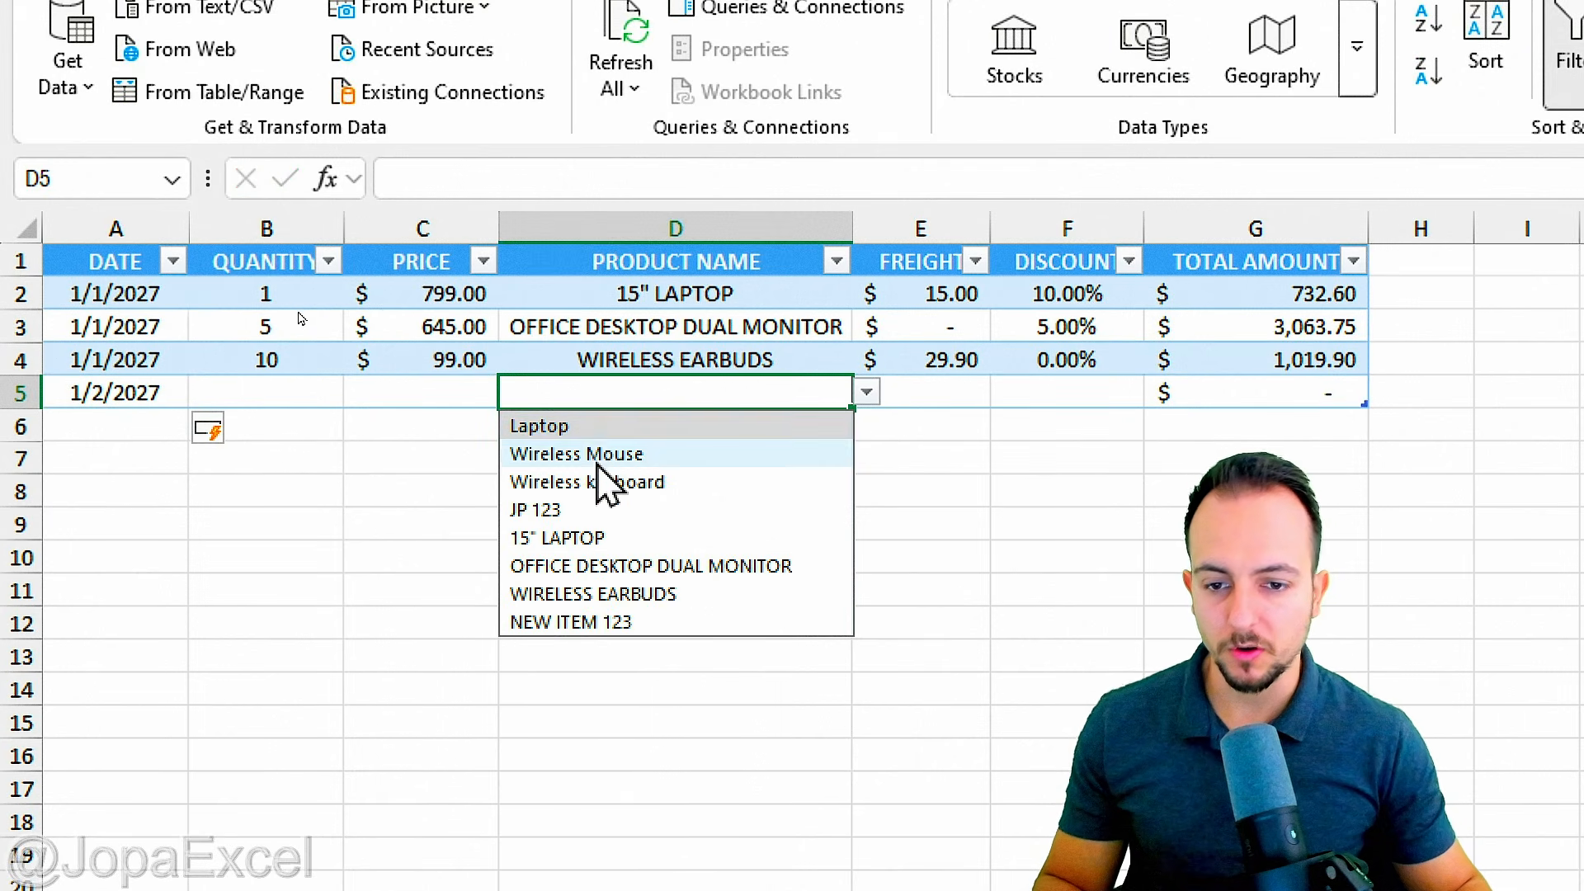
{"action": "left_click", "coordinate": [609, 627]}
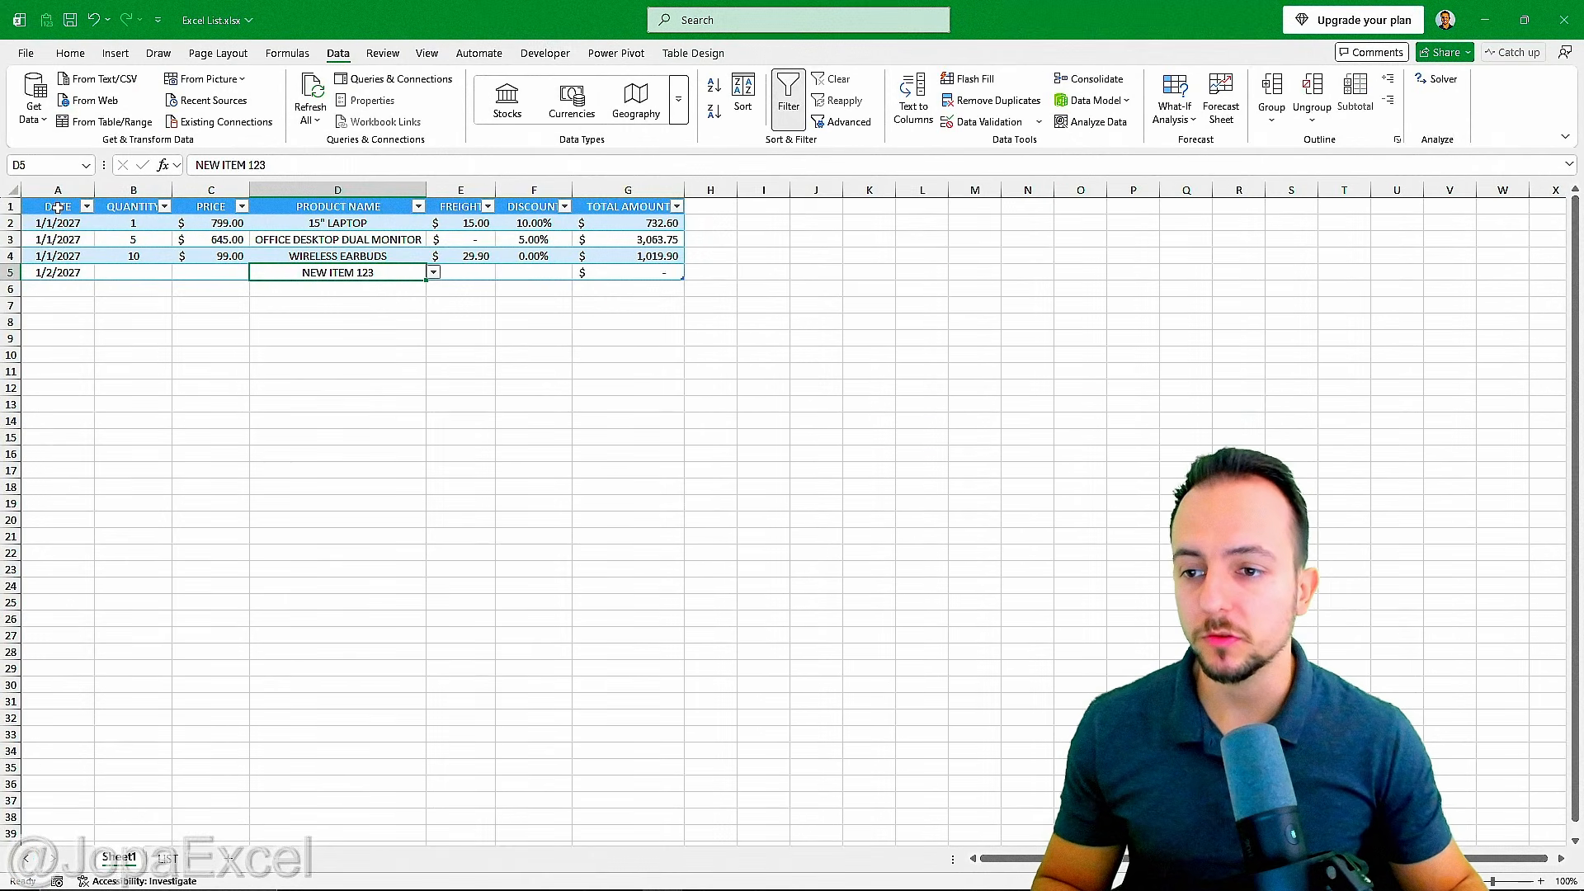
Convert the sales data in A1:G4 into a table that has headers.
{"action": "left_click", "coordinate": [58, 208]}
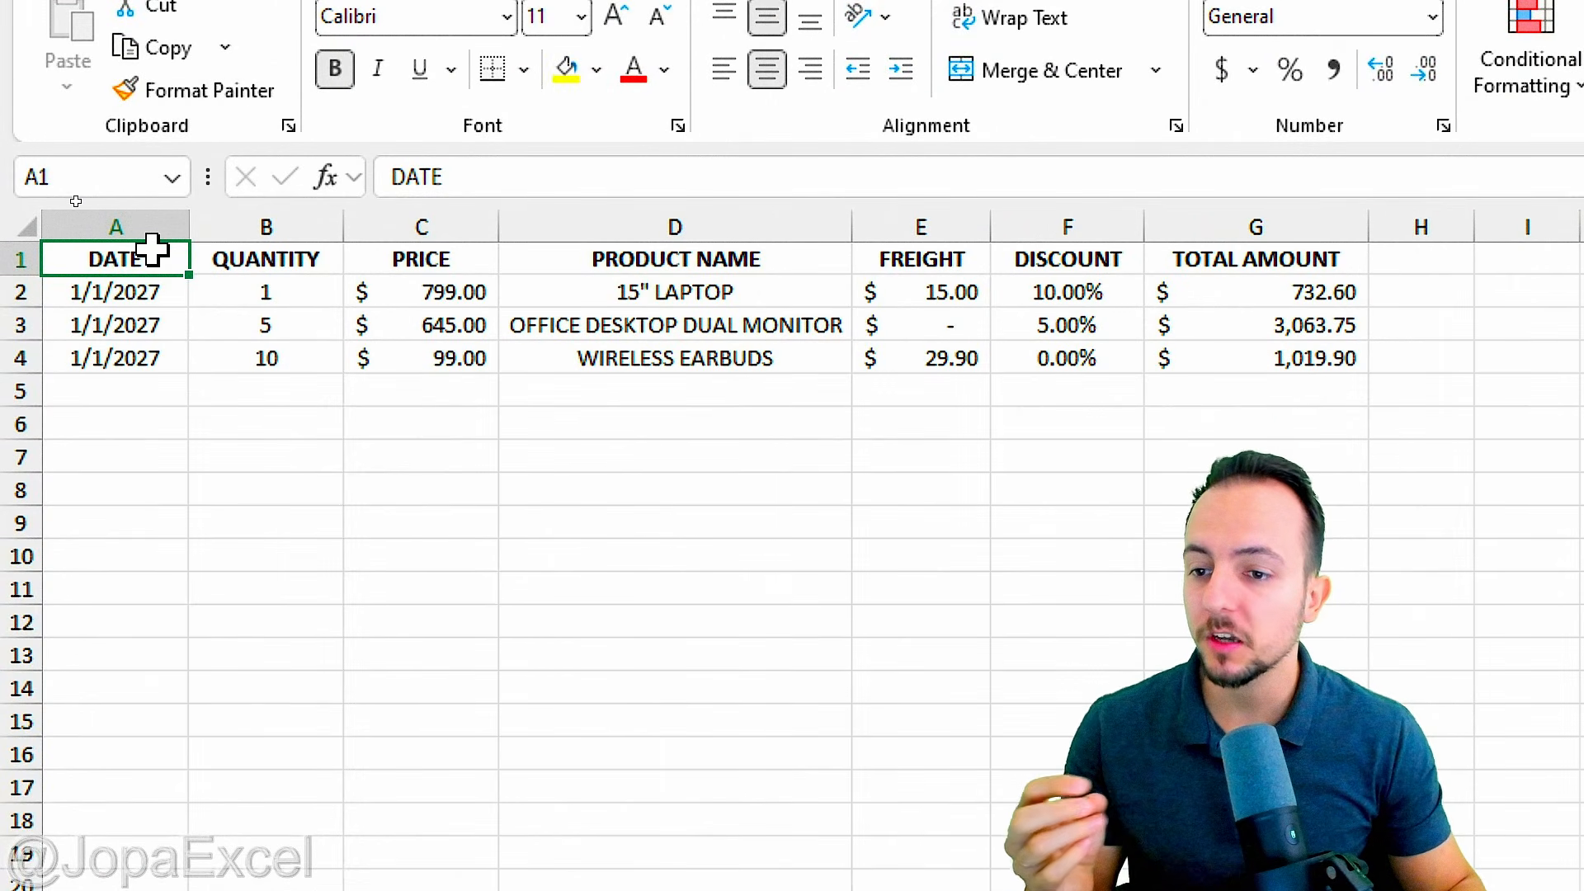
{"action": "left_click_drag", "start_coordinate": [152, 250], "coordinate": [1254, 350]}
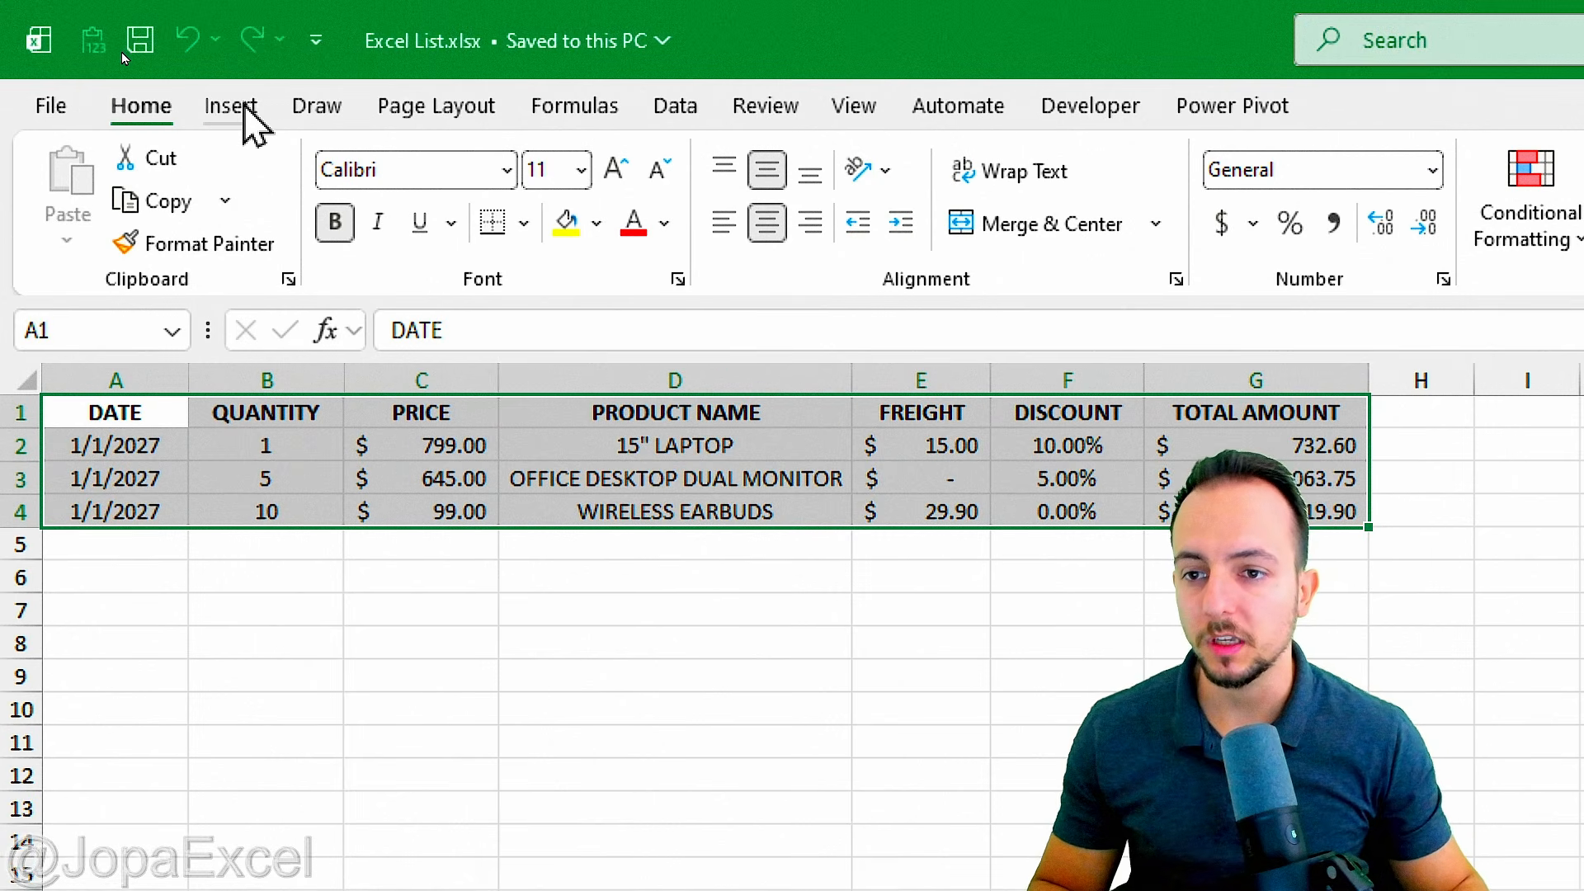
{"action": "left_click", "coordinate": [241, 7]}
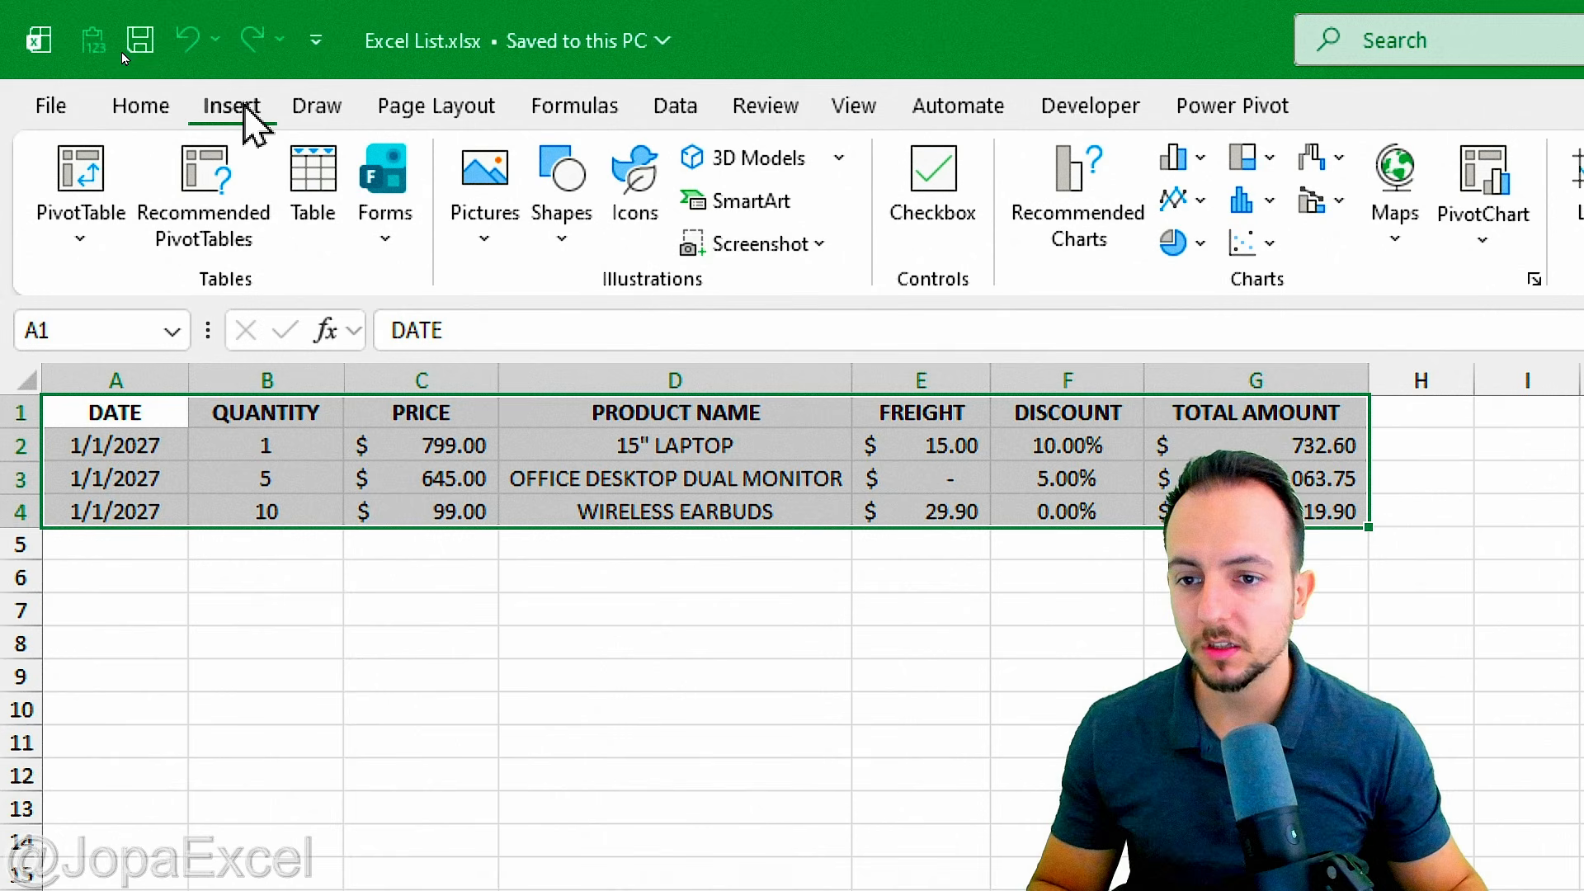
{"action": "left_click", "coordinate": [319, 174]}
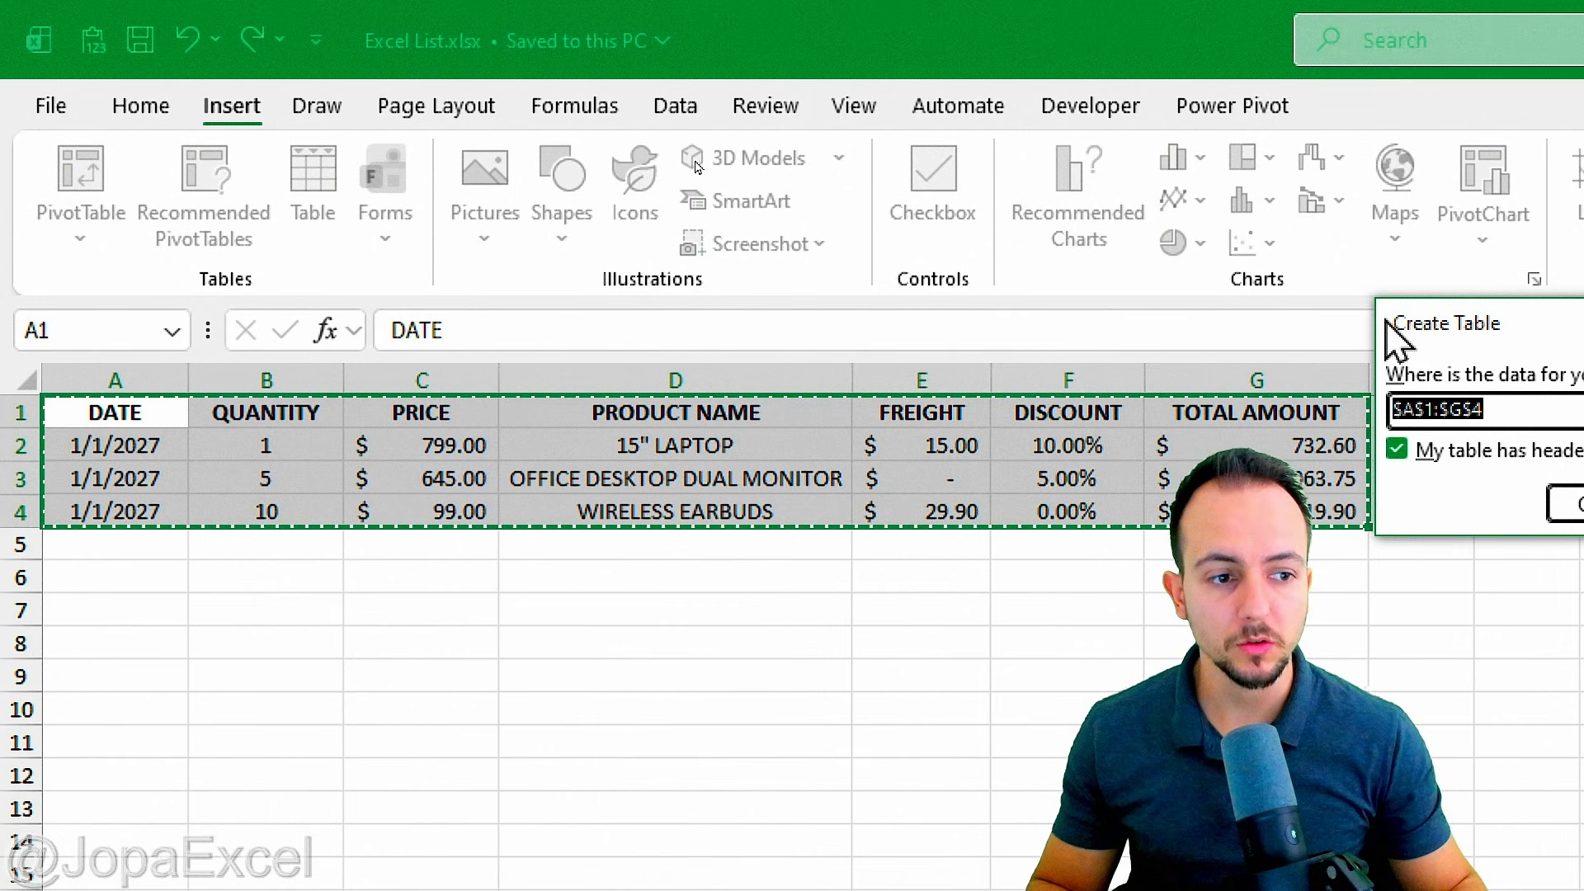
{"action": "left_click_drag", "start_coordinate": [1390, 340], "coordinate": [442, 261]}
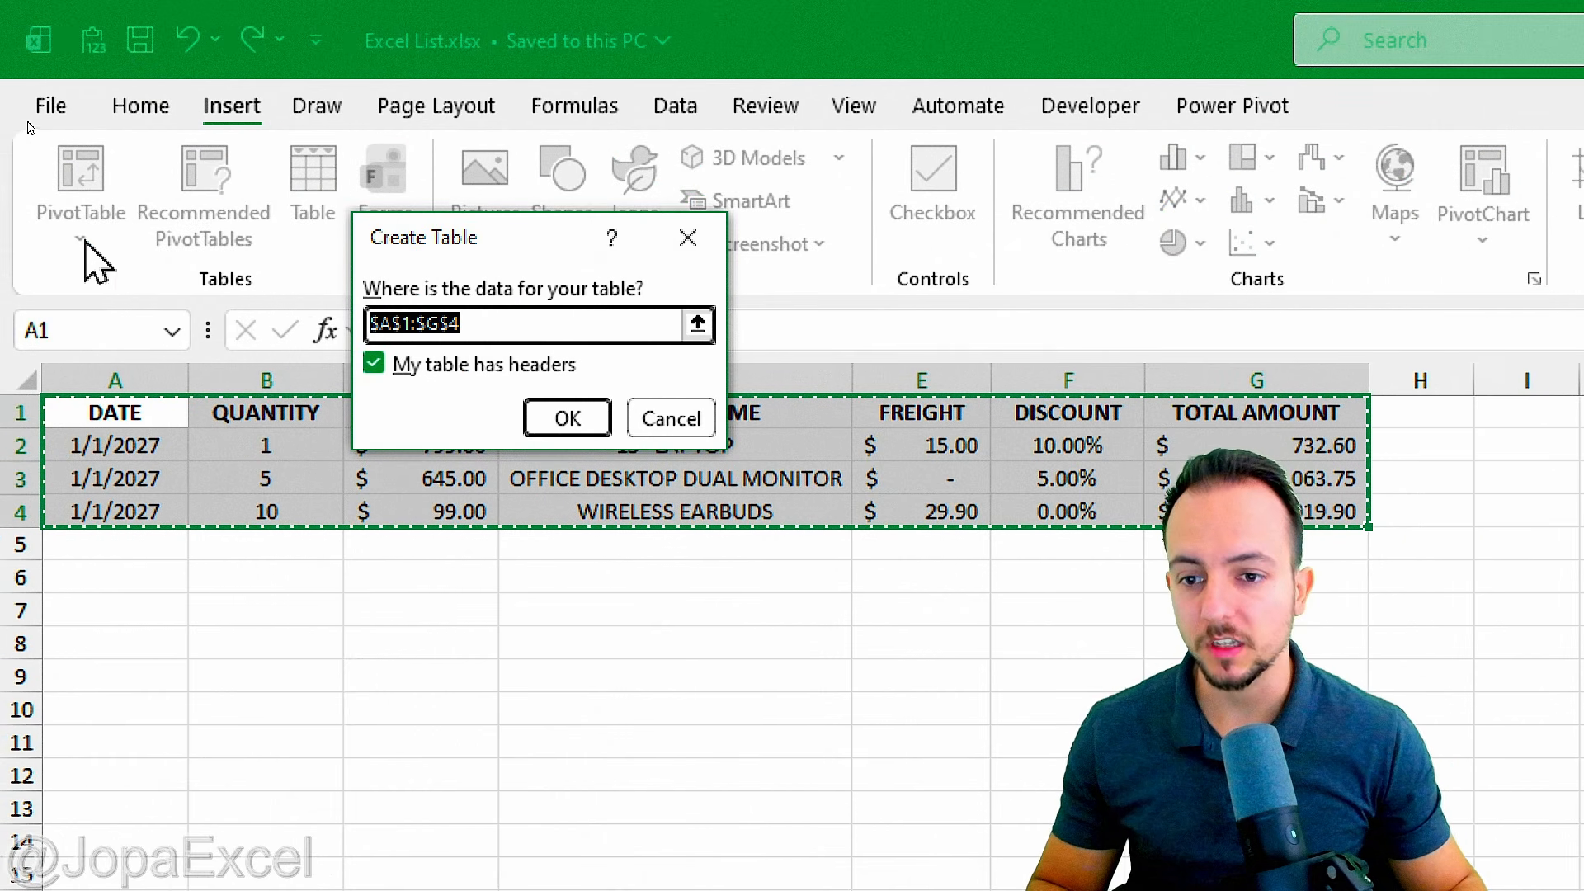
{"action": "left_click", "coordinate": [419, 374]}
{"action": "left_click", "coordinate": [421, 376]}
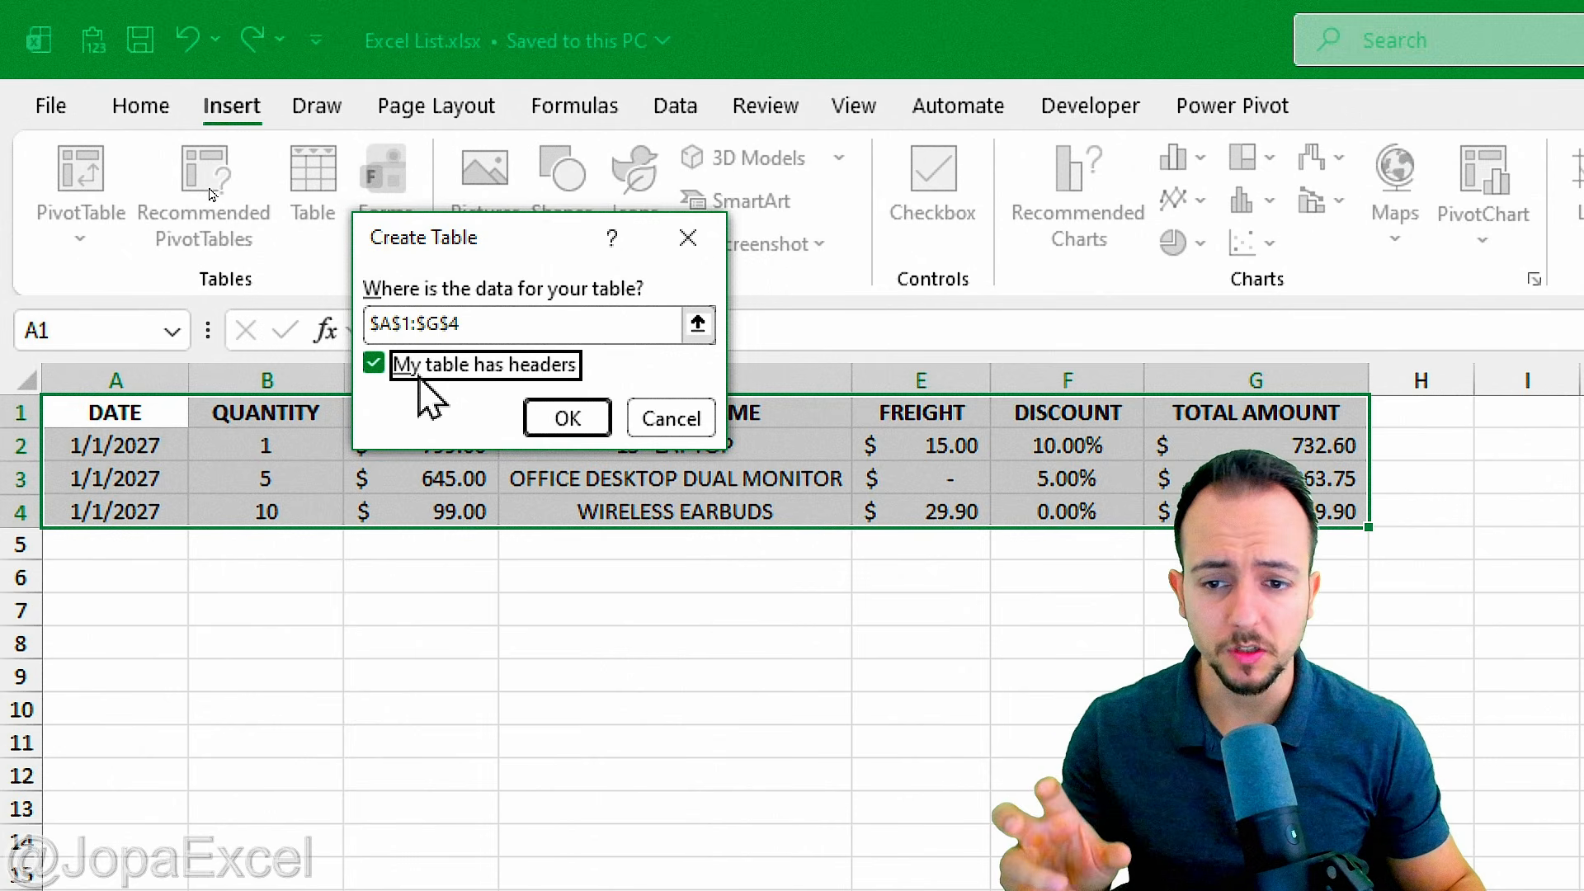
{"action": "left_click", "coordinate": [552, 422]}
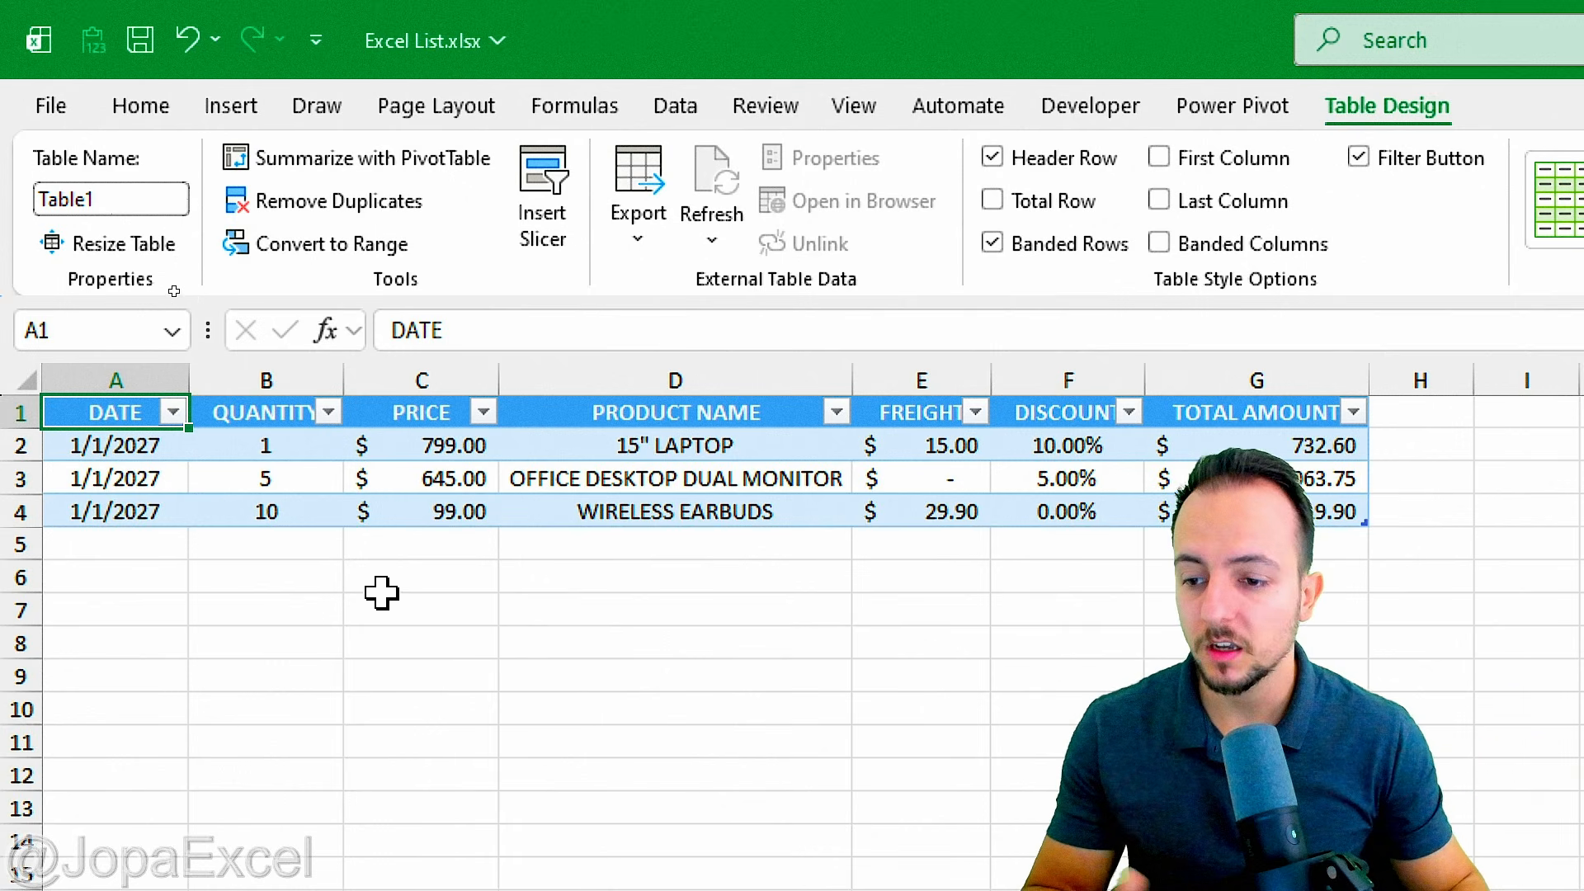
Enter the date 01/01/2027 in A5 to extend the table by one row, and select the product name cells D2:D5.
{"action": "left_click_drag", "start_coordinate": [18, 546], "coordinate": [20, 613]}
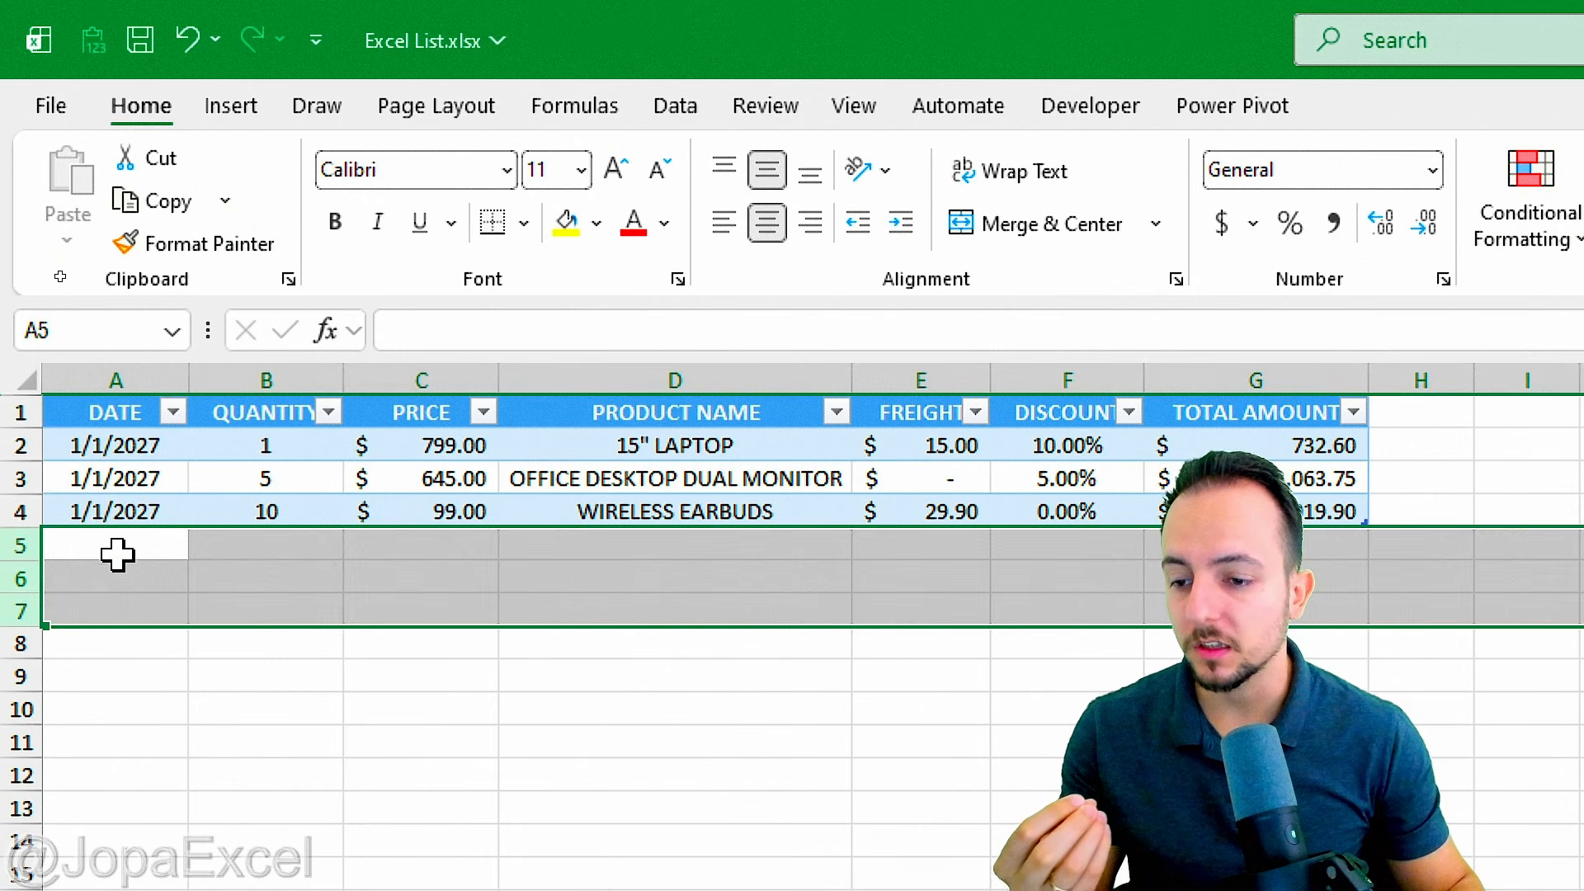
{"action": "left_click", "coordinate": [118, 553]}
{"action": "type", "text": "01/01/2027"}
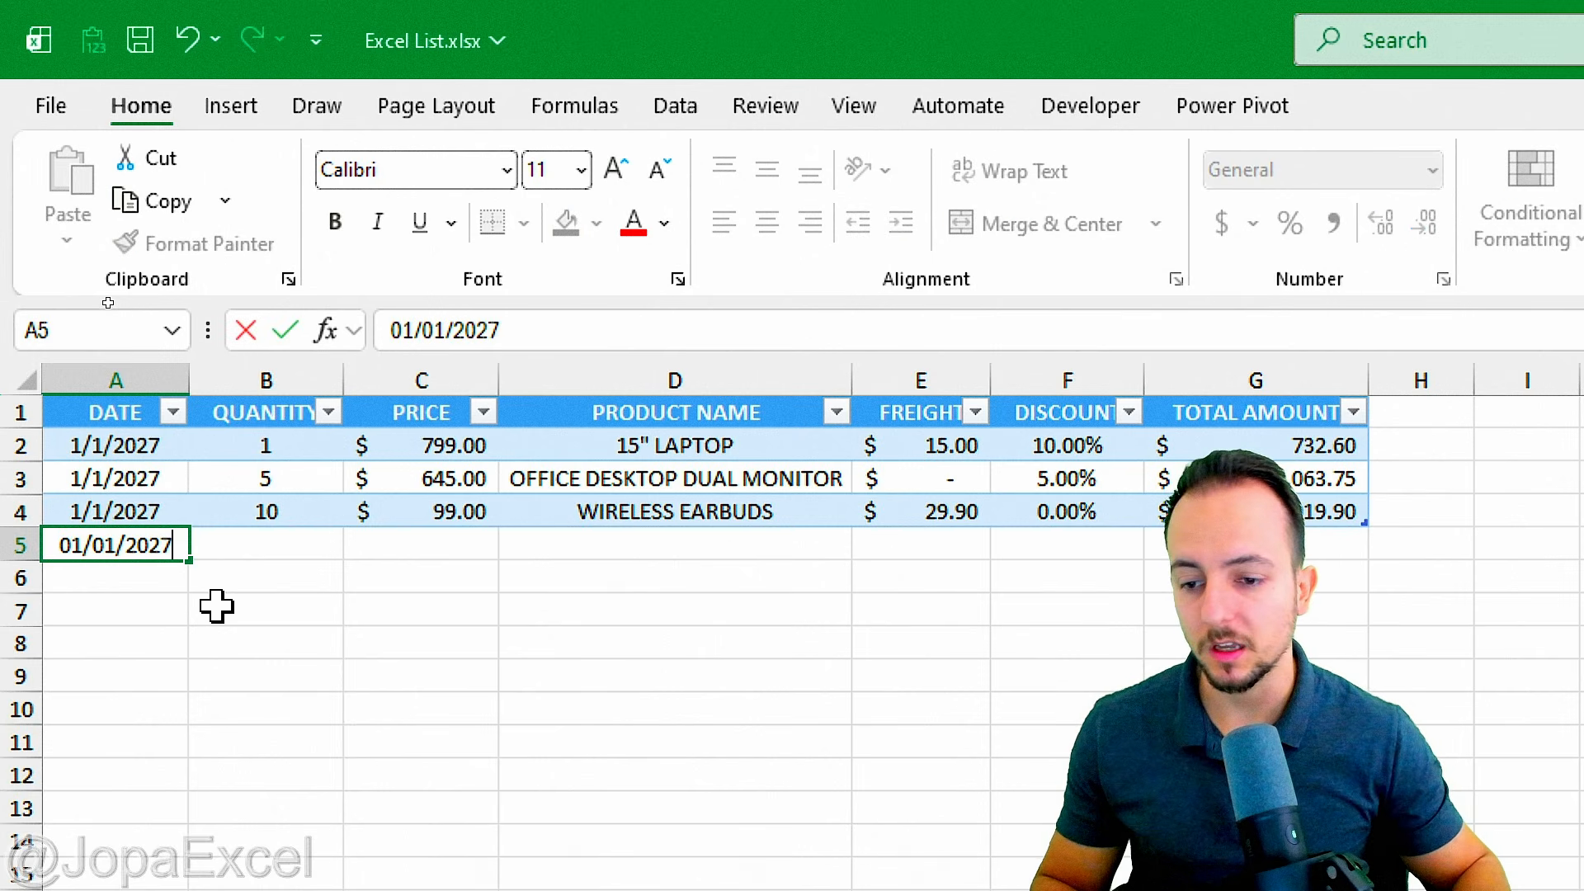
{"action": "key", "text": "Return"}
{"action": "left_click", "coordinate": [328, 679]}
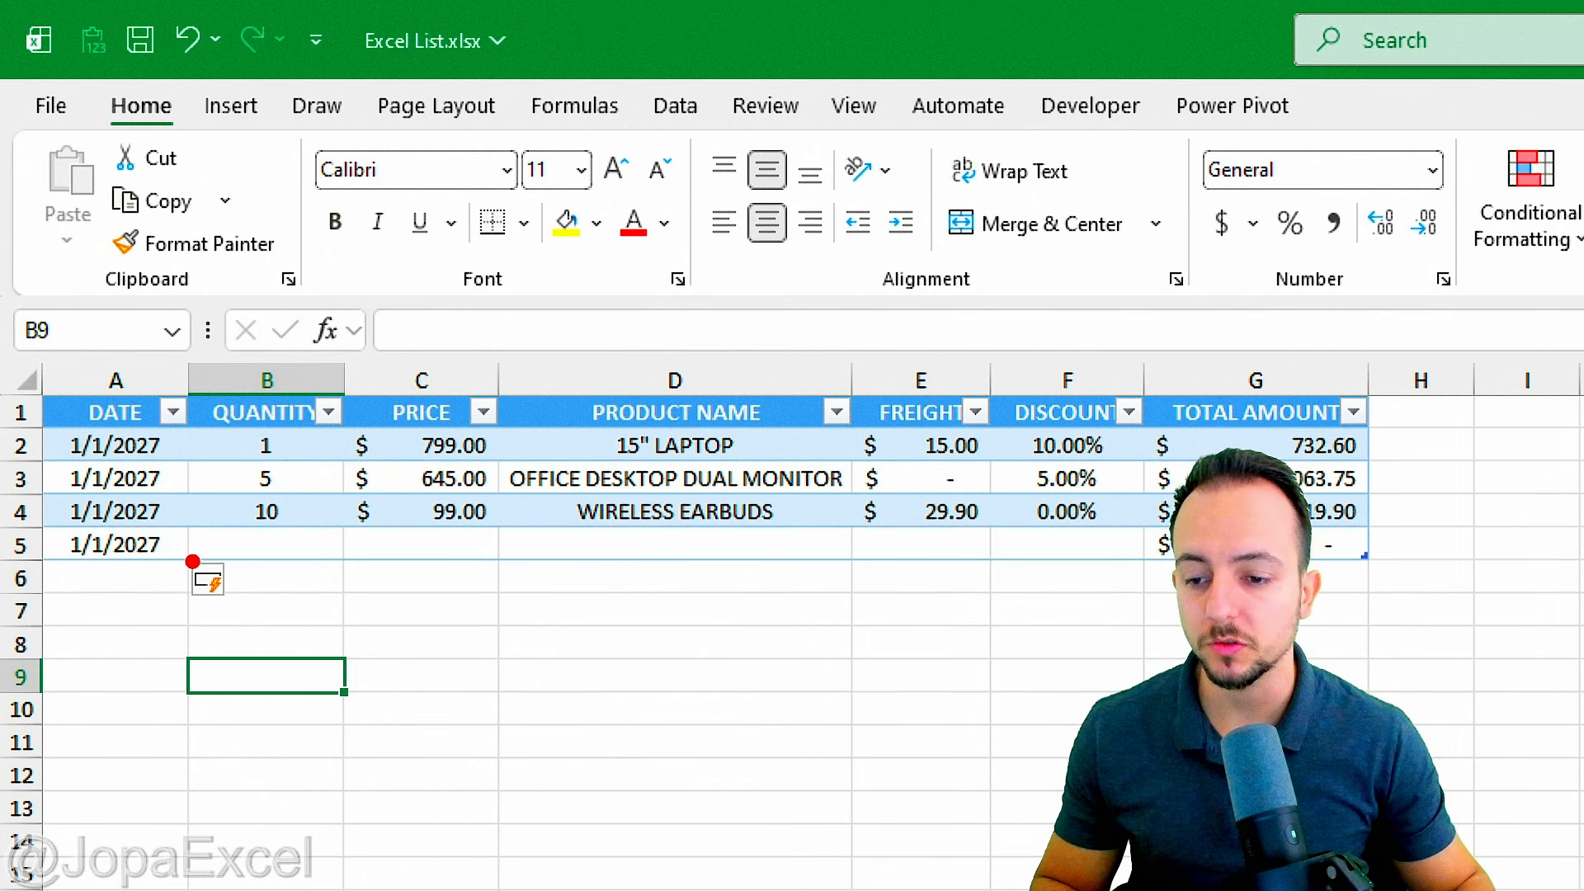
{"action": "mouse_move", "coordinate": [169, 570]}
{"action": "left_mouse_down"}
{"action": "mouse_move", "coordinate": [701, 570]}
{"action": "mouse_move", "coordinate": [851, 673]}
{"action": "left_mouse_up"}
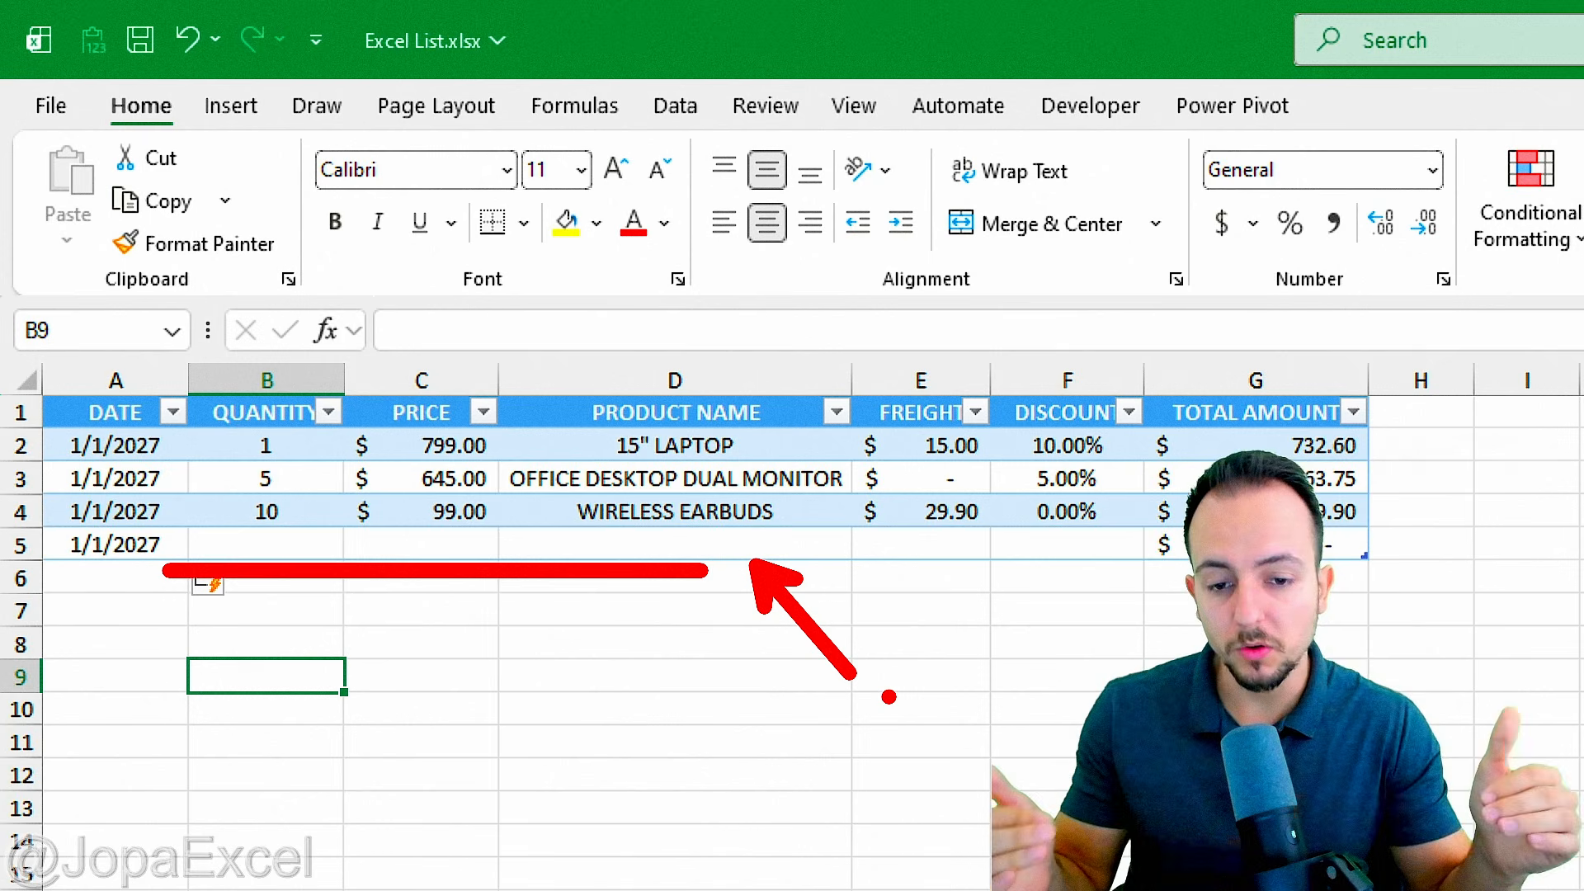
{"action": "key", "text": "Escape"}
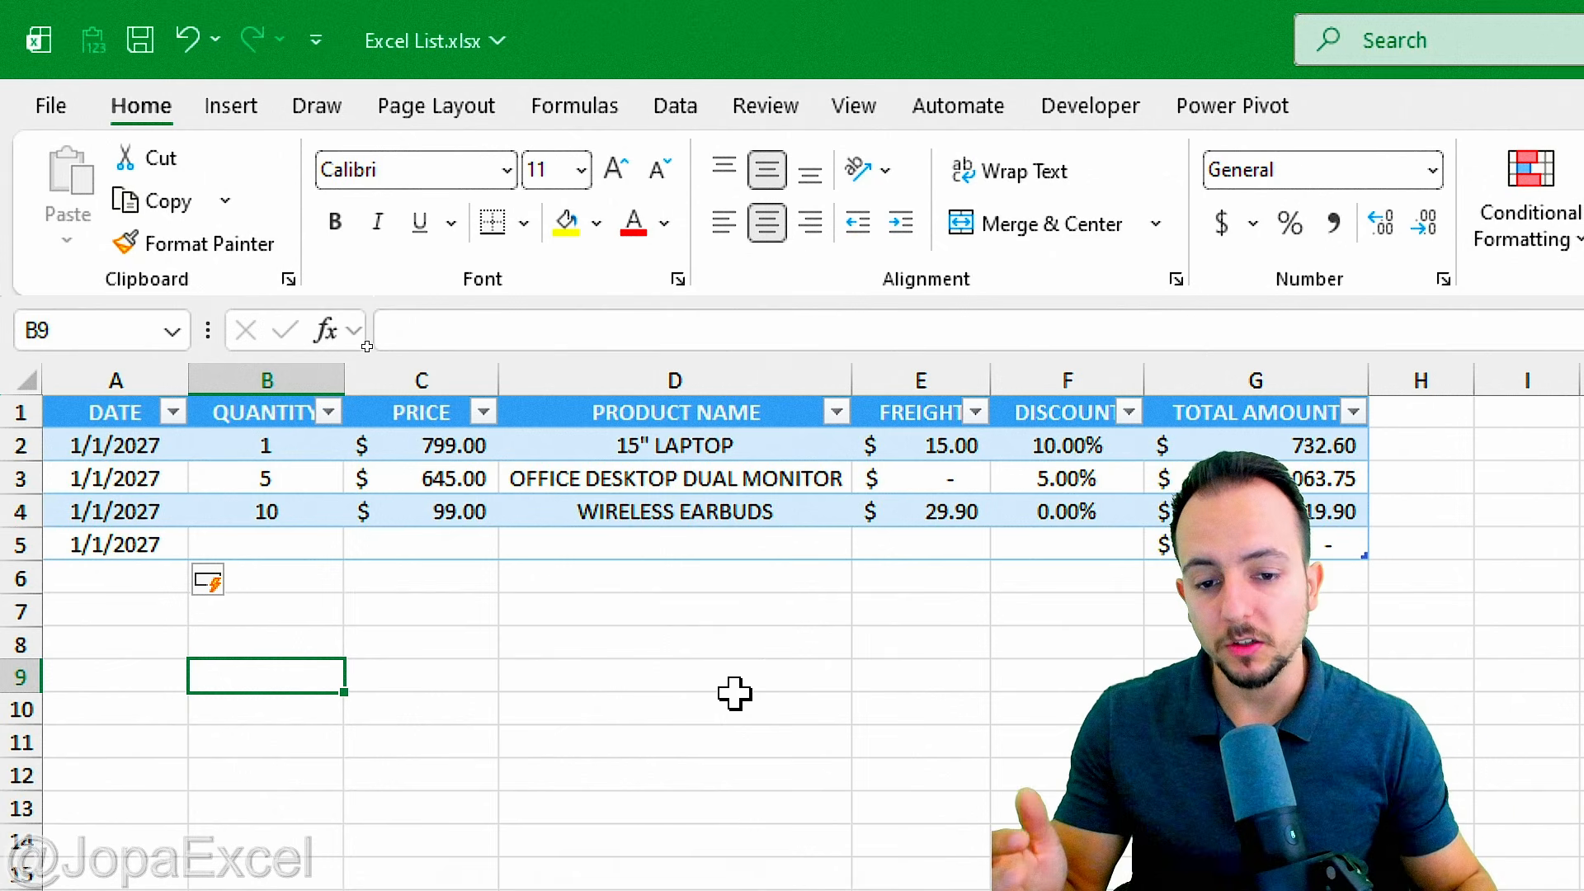
{"action": "left_click_drag", "start_coordinate": [753, 452], "coordinate": [743, 541]}
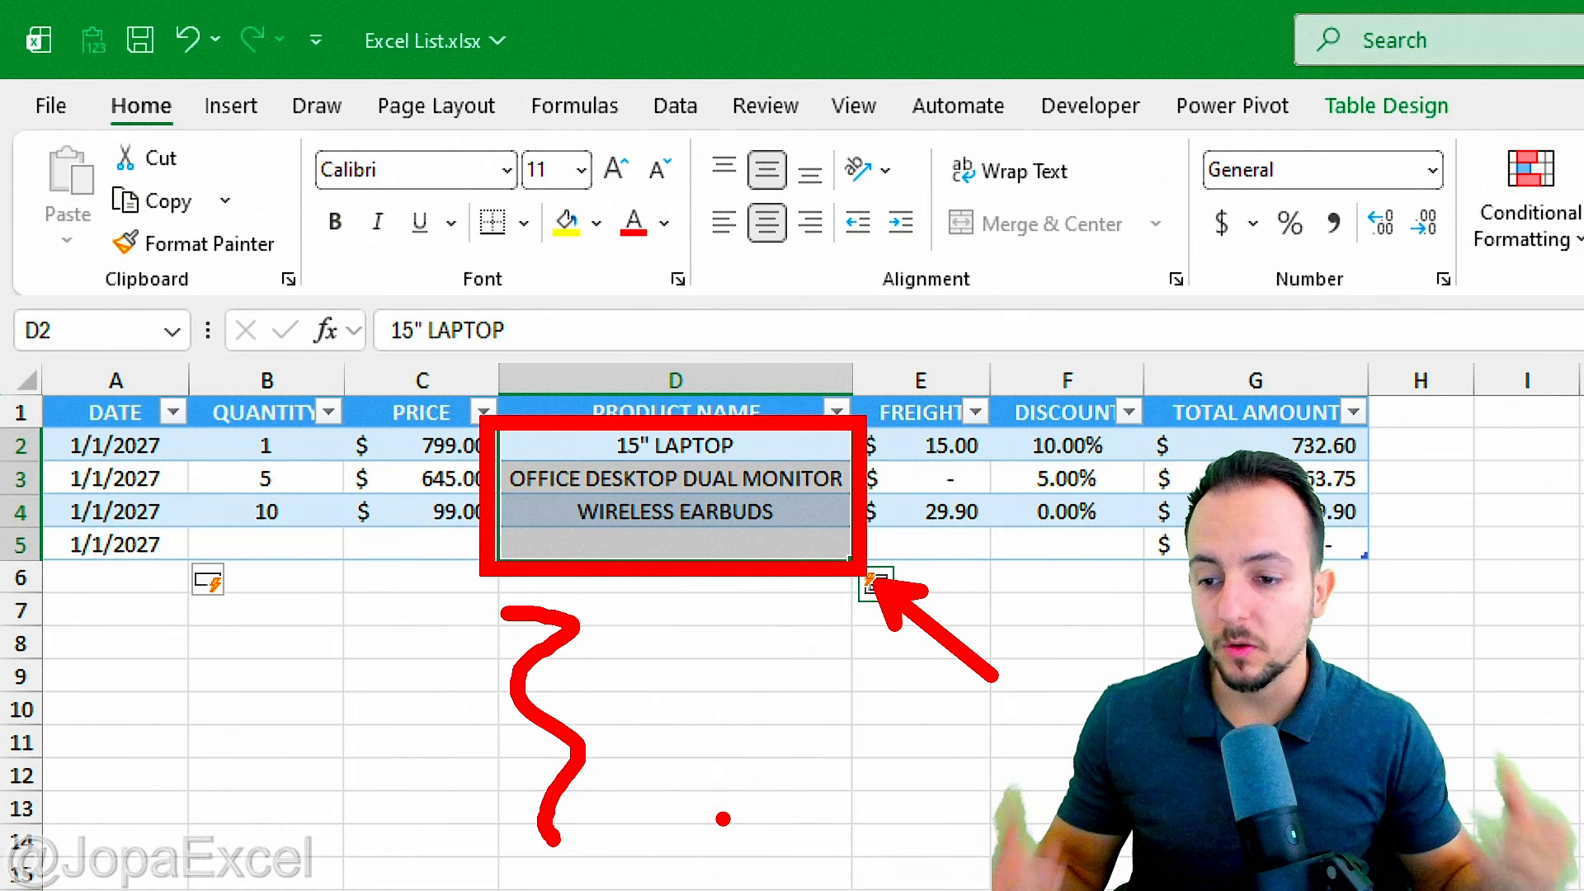
Delete the test entry in row 5 from the table as a whole table row.
{"action": "left_click", "coordinate": [273, 546]}
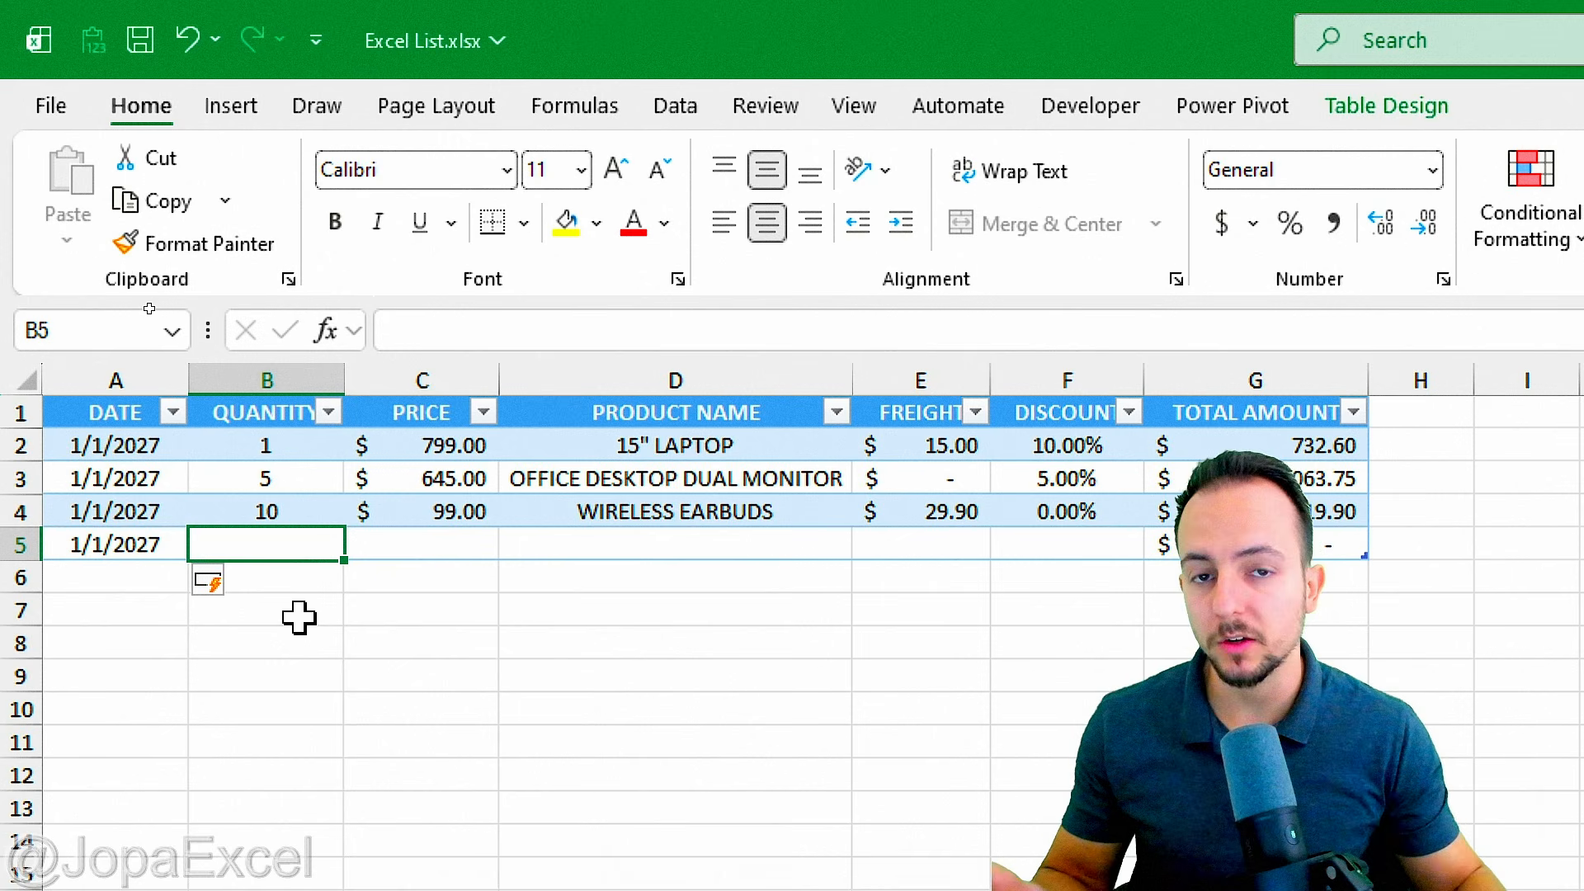
{"action": "right_click", "coordinate": [284, 538]}
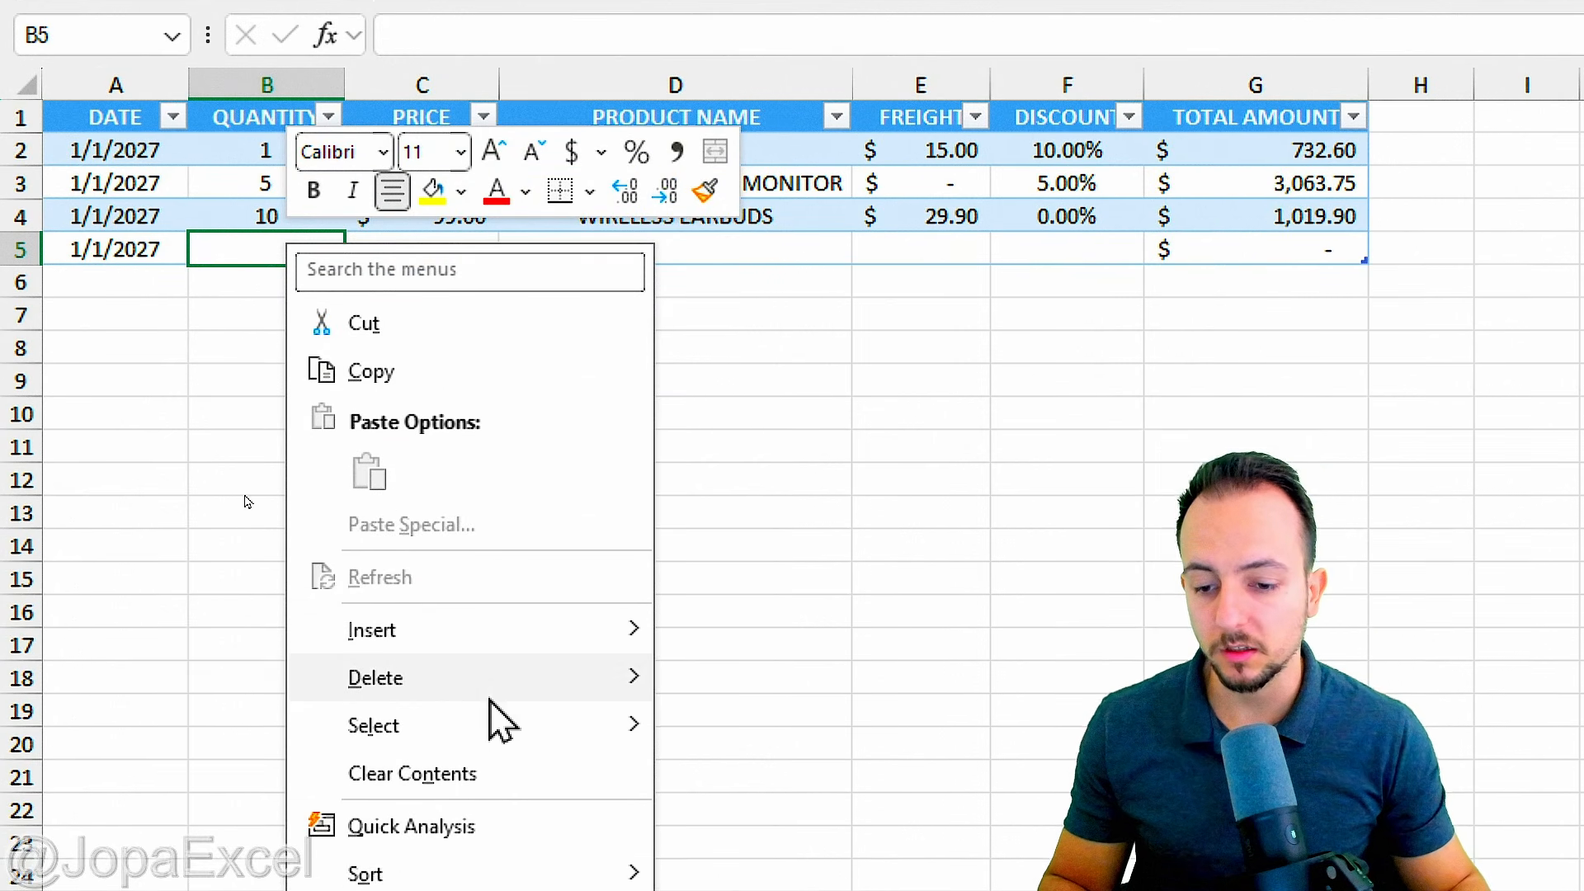
{"action": "mouse_move", "coordinate": [572, 890]}
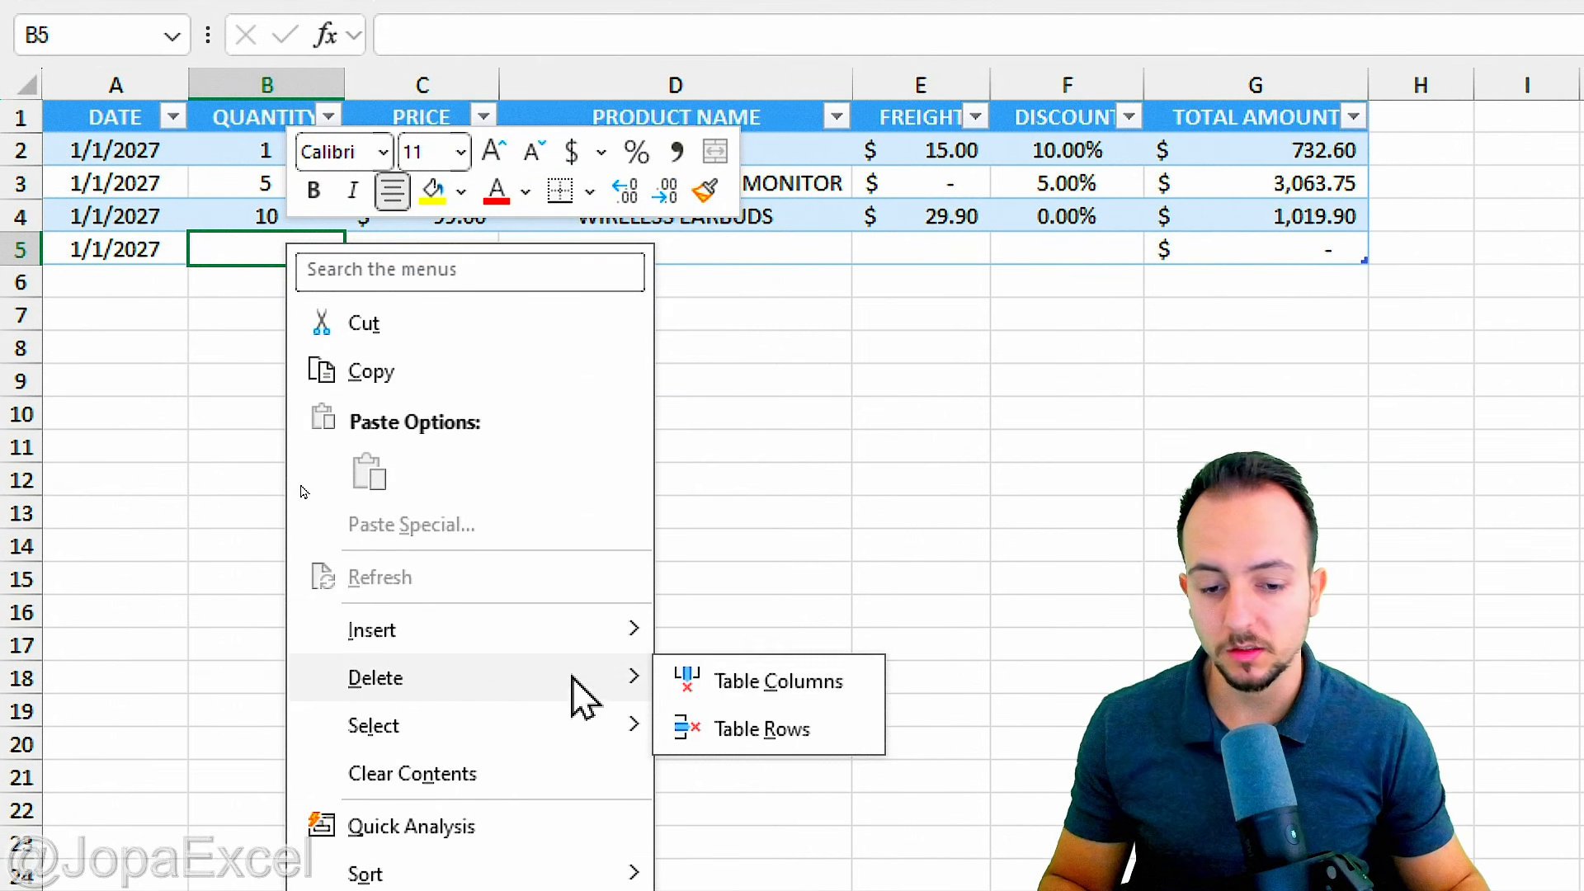
{"action": "left_click", "coordinate": [734, 728]}
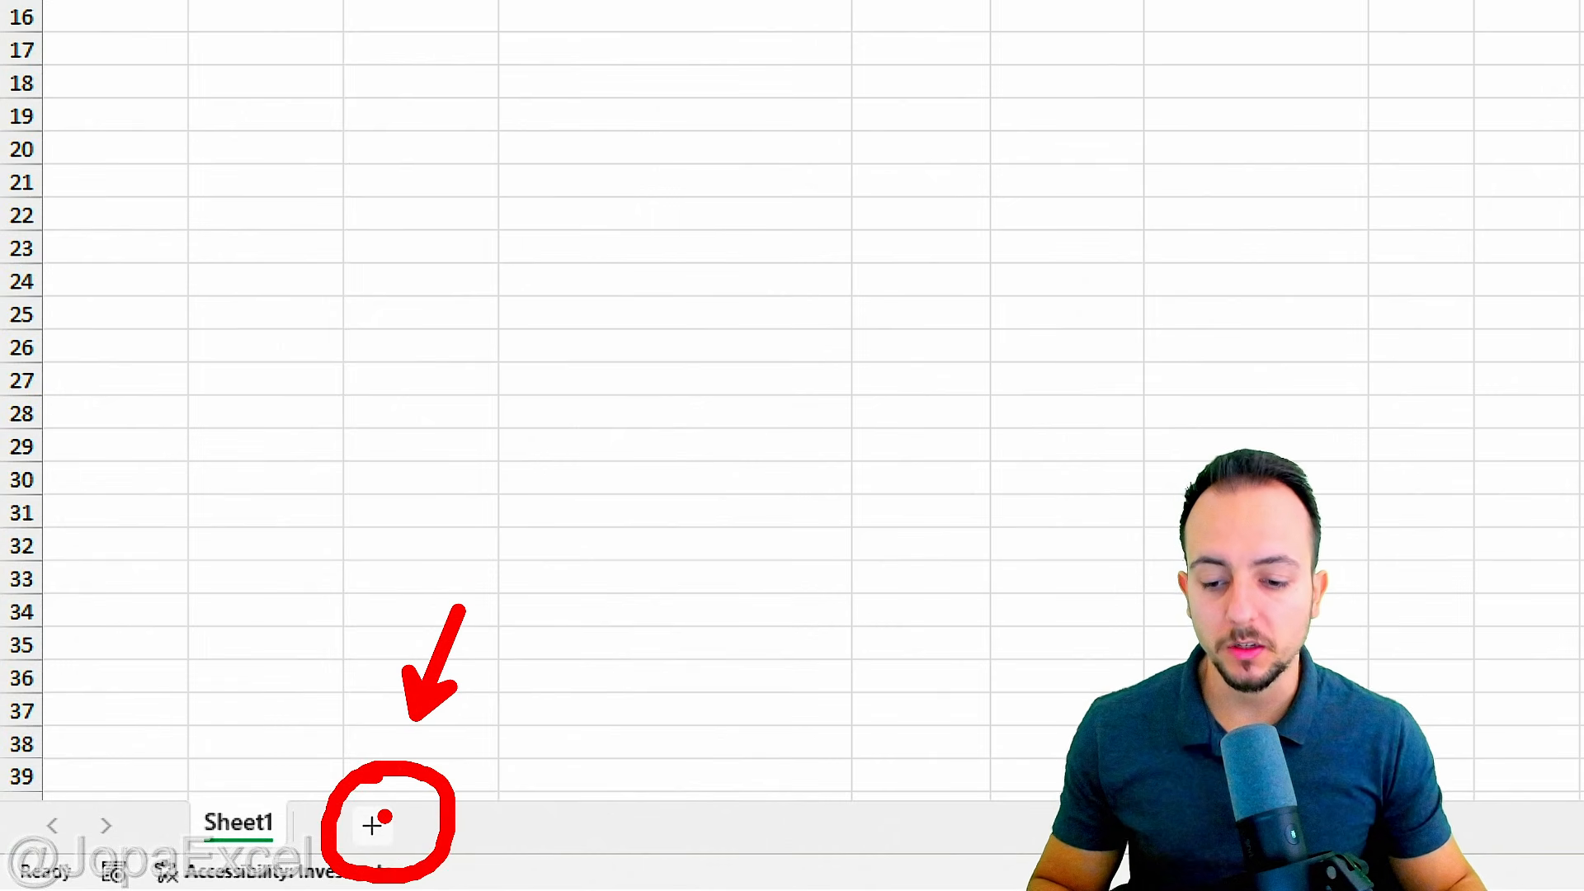
Add a new worksheet after Sheet1 and rename it LIST.
{"action": "left_click", "coordinate": [385, 821]}
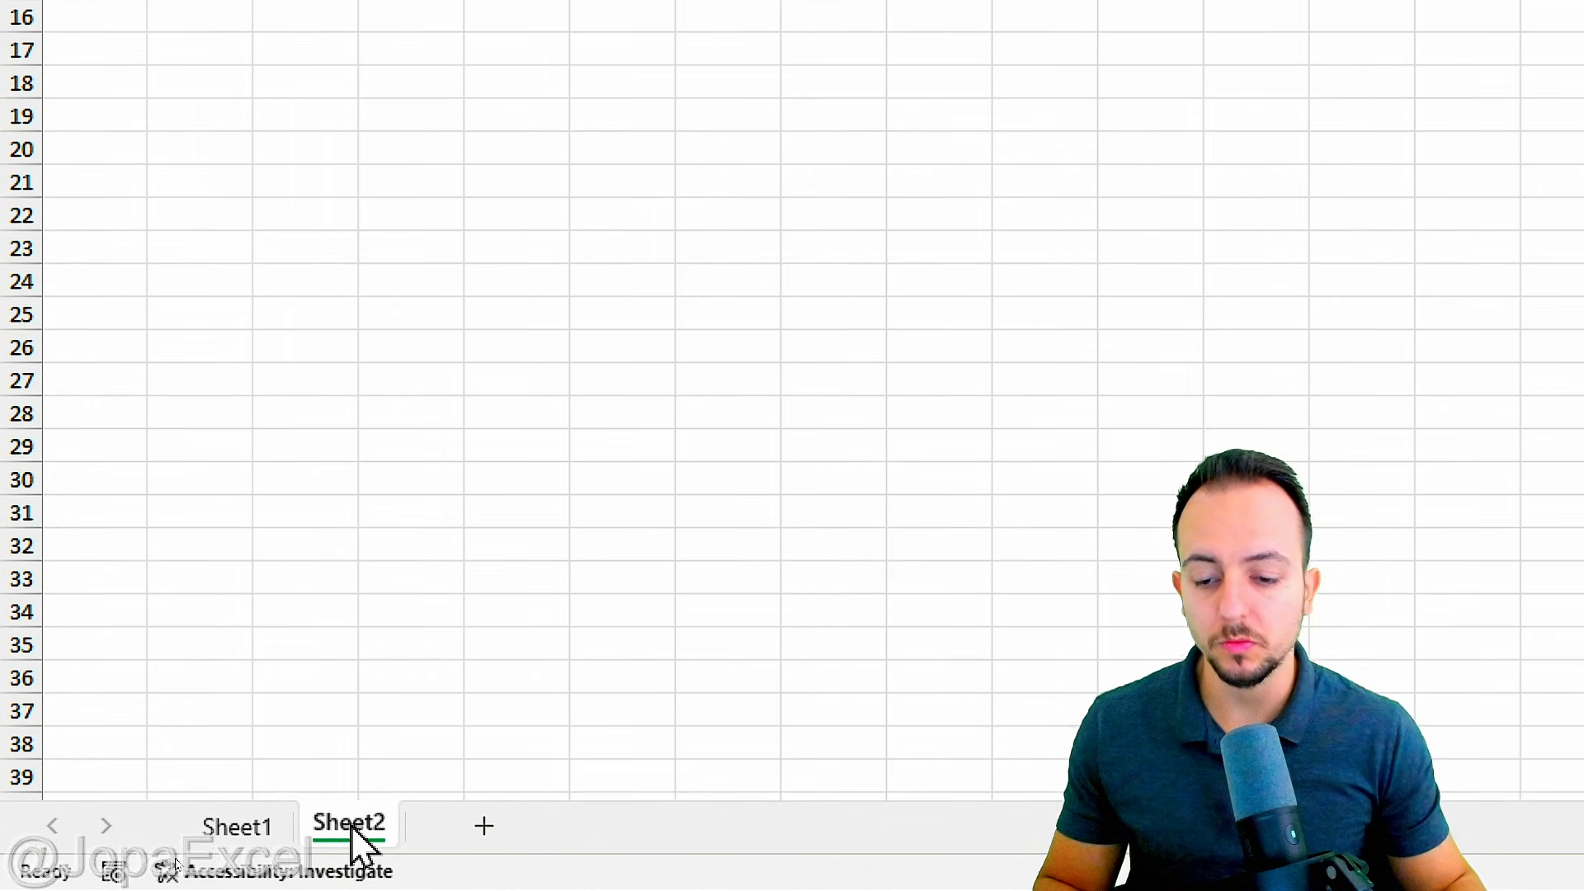
{"action": "right_click", "coordinate": [353, 827]}
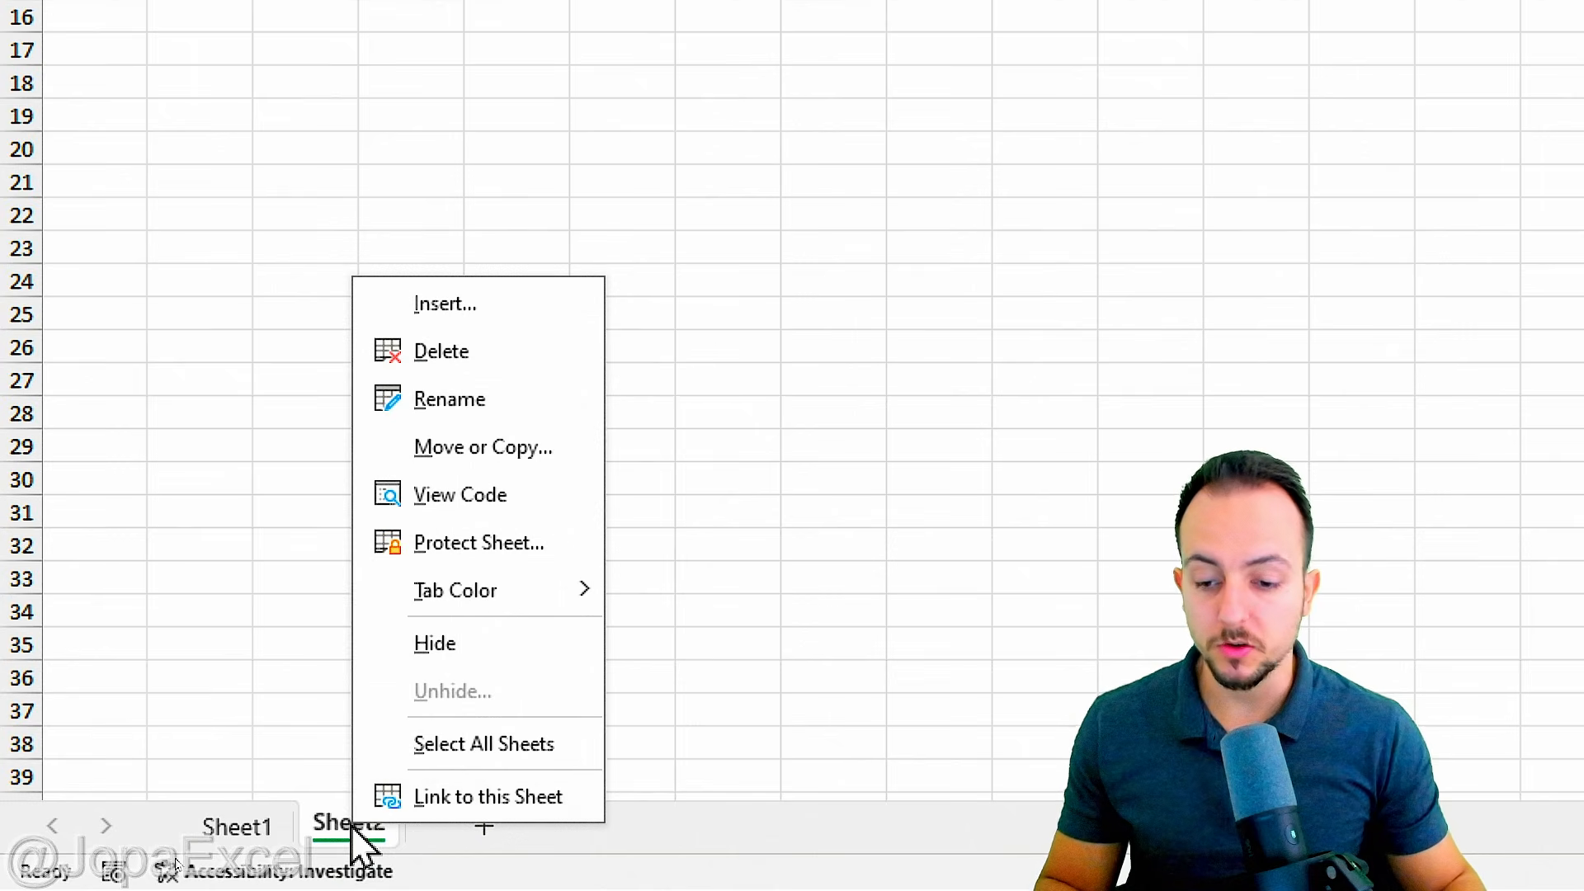
{"action": "left_click", "coordinate": [495, 397]}
{"action": "type", "text": "LIST"}
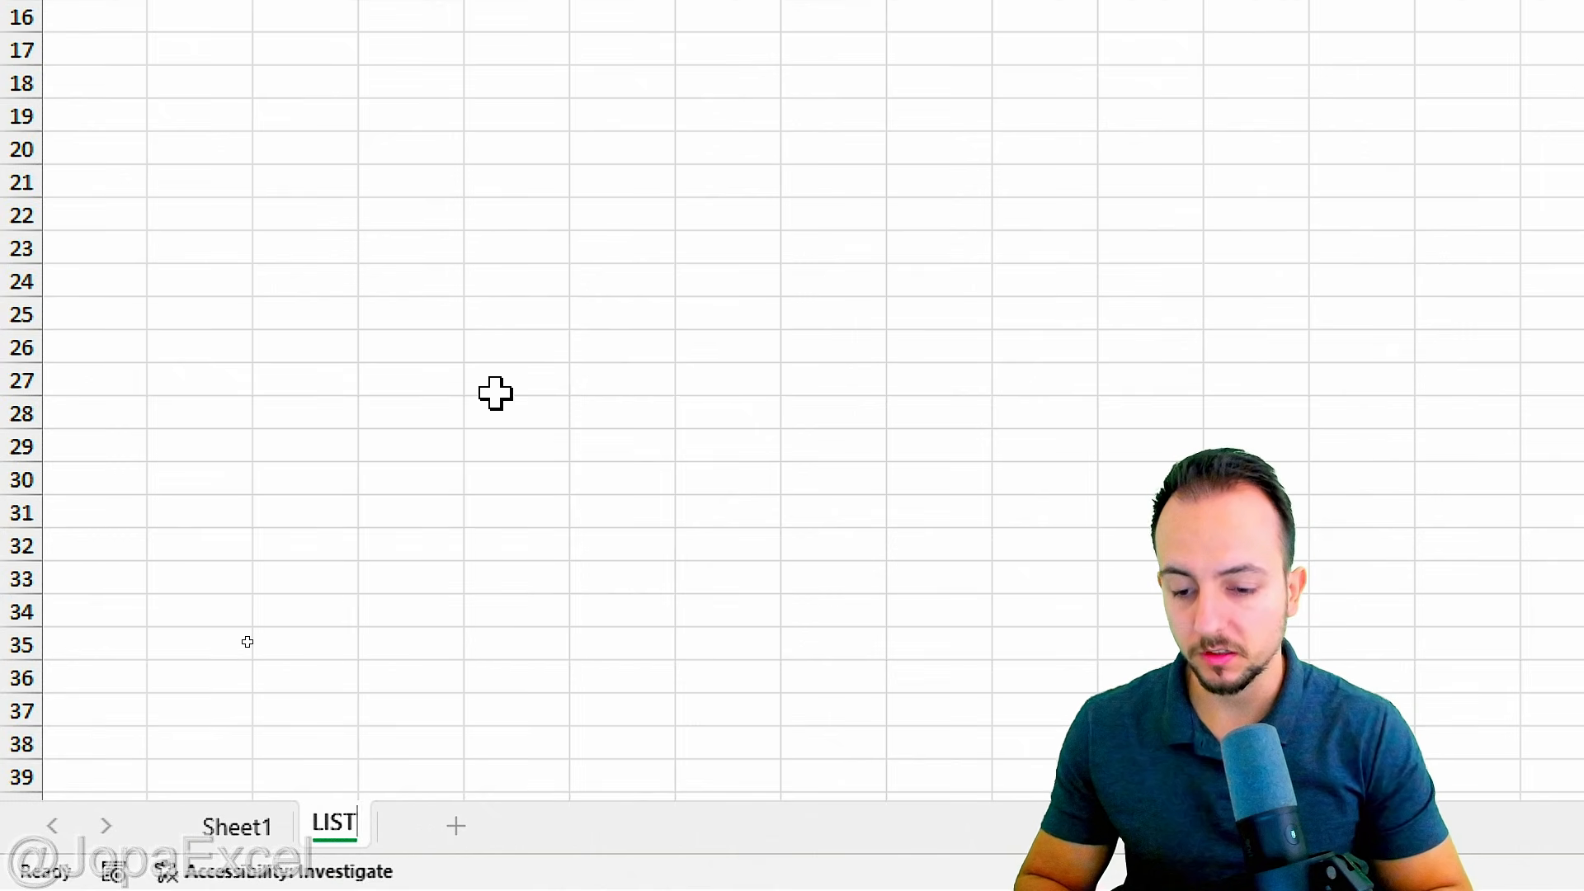
{"action": "key", "text": "Return"}
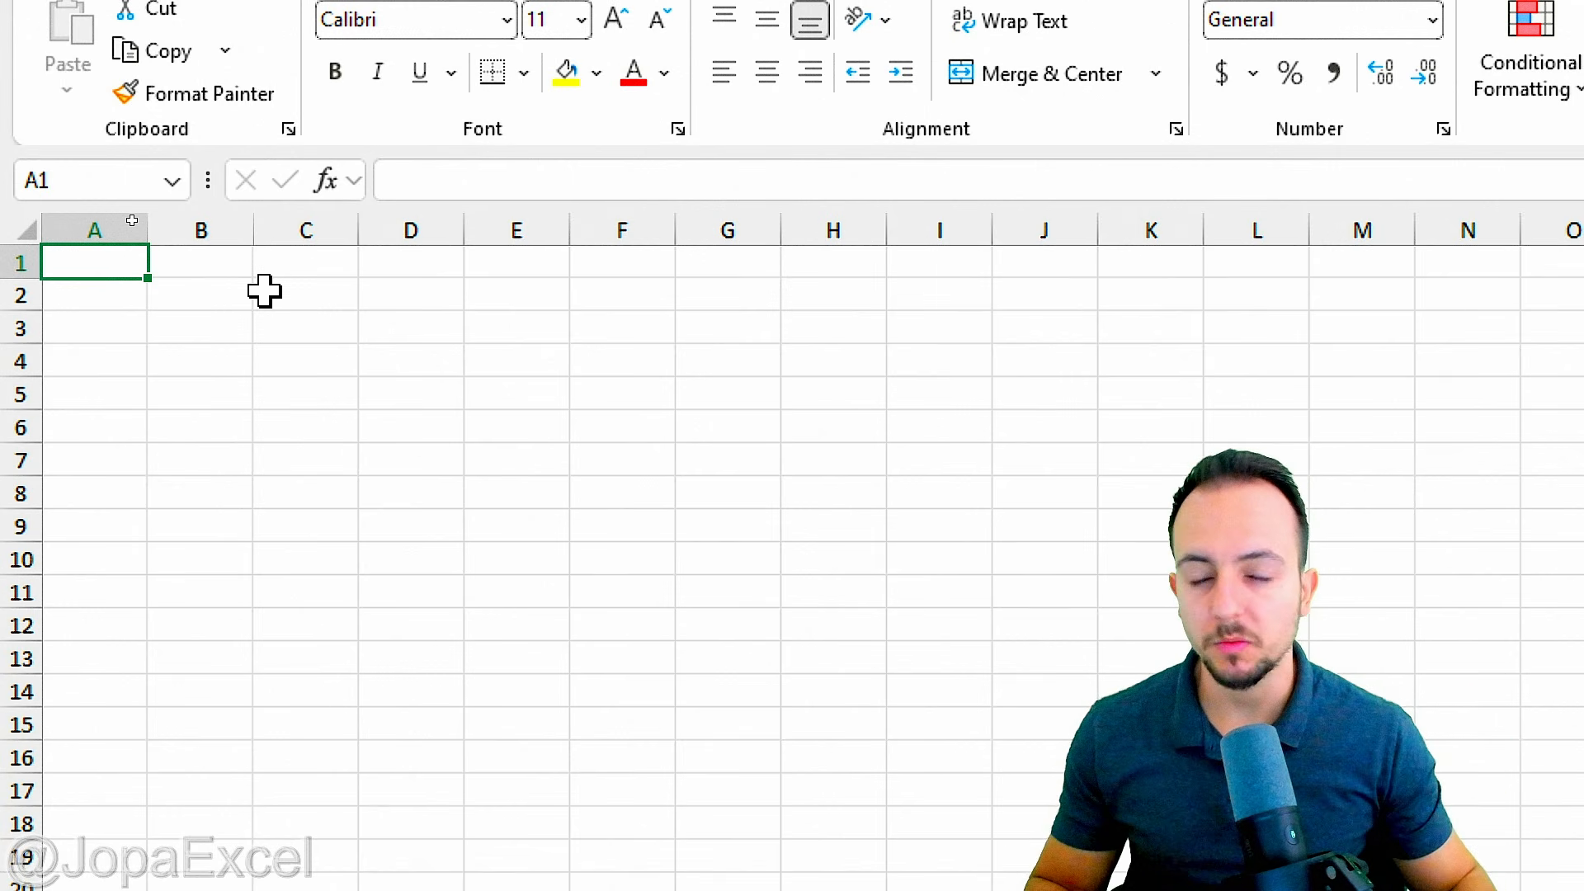
Widen column A of the LIST sheet and enter the header PRODUCTS in A1.
{"action": "left_click_drag", "start_coordinate": [120, 177], "coordinate": [195, 311]}
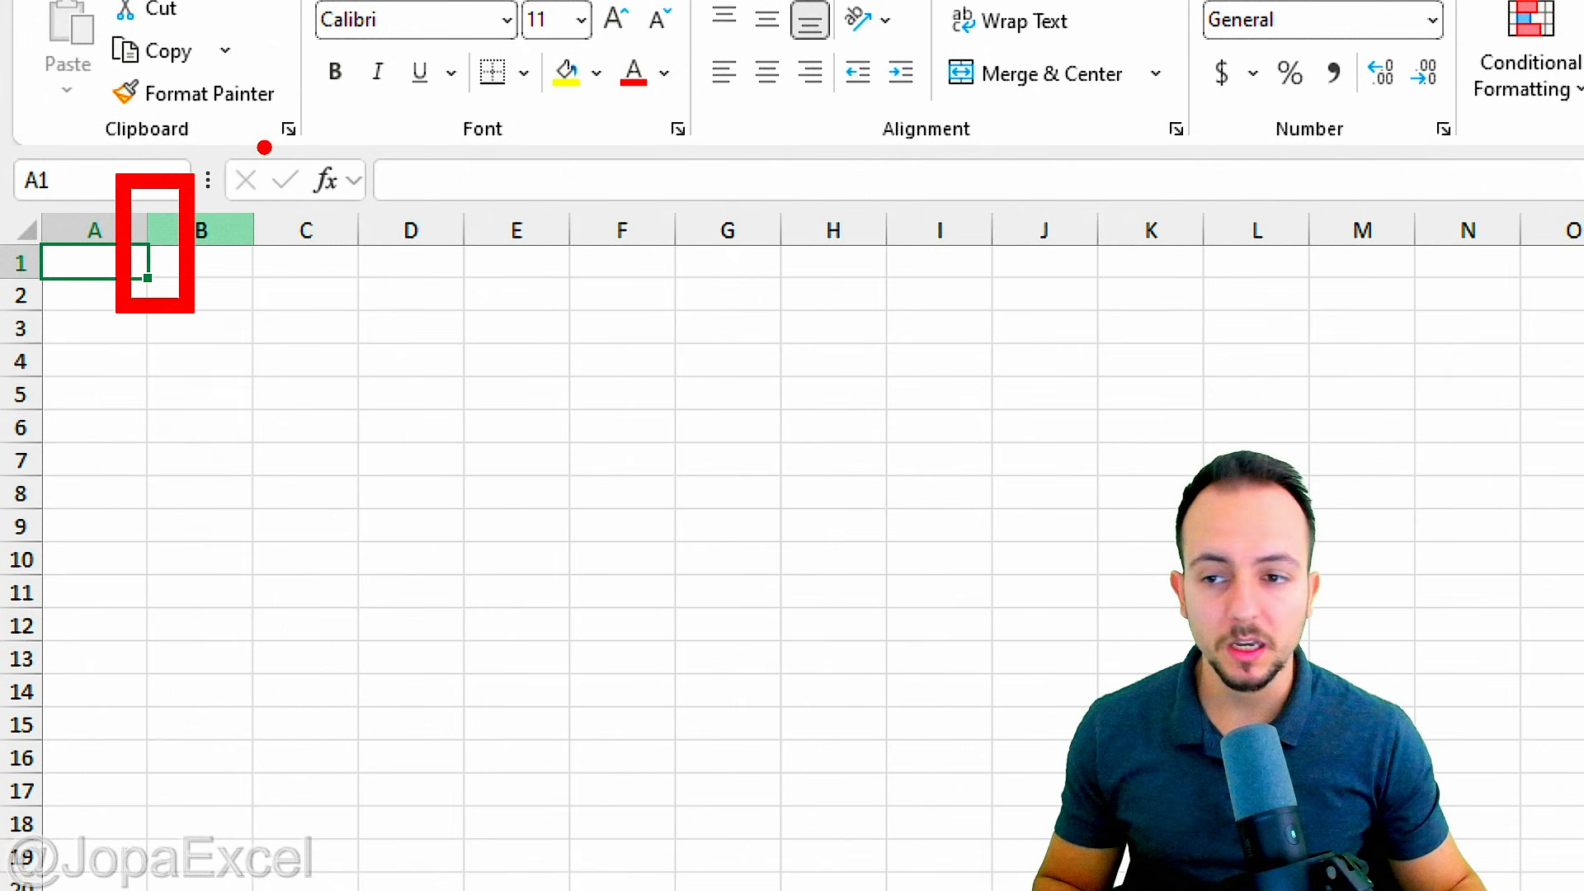
{"action": "left_click_drag", "start_coordinate": [264, 142], "coordinate": [132, 142]}
{"action": "key", "text": "Escape"}
{"action": "left_click_drag", "start_coordinate": [147, 231], "coordinate": [421, 230]}
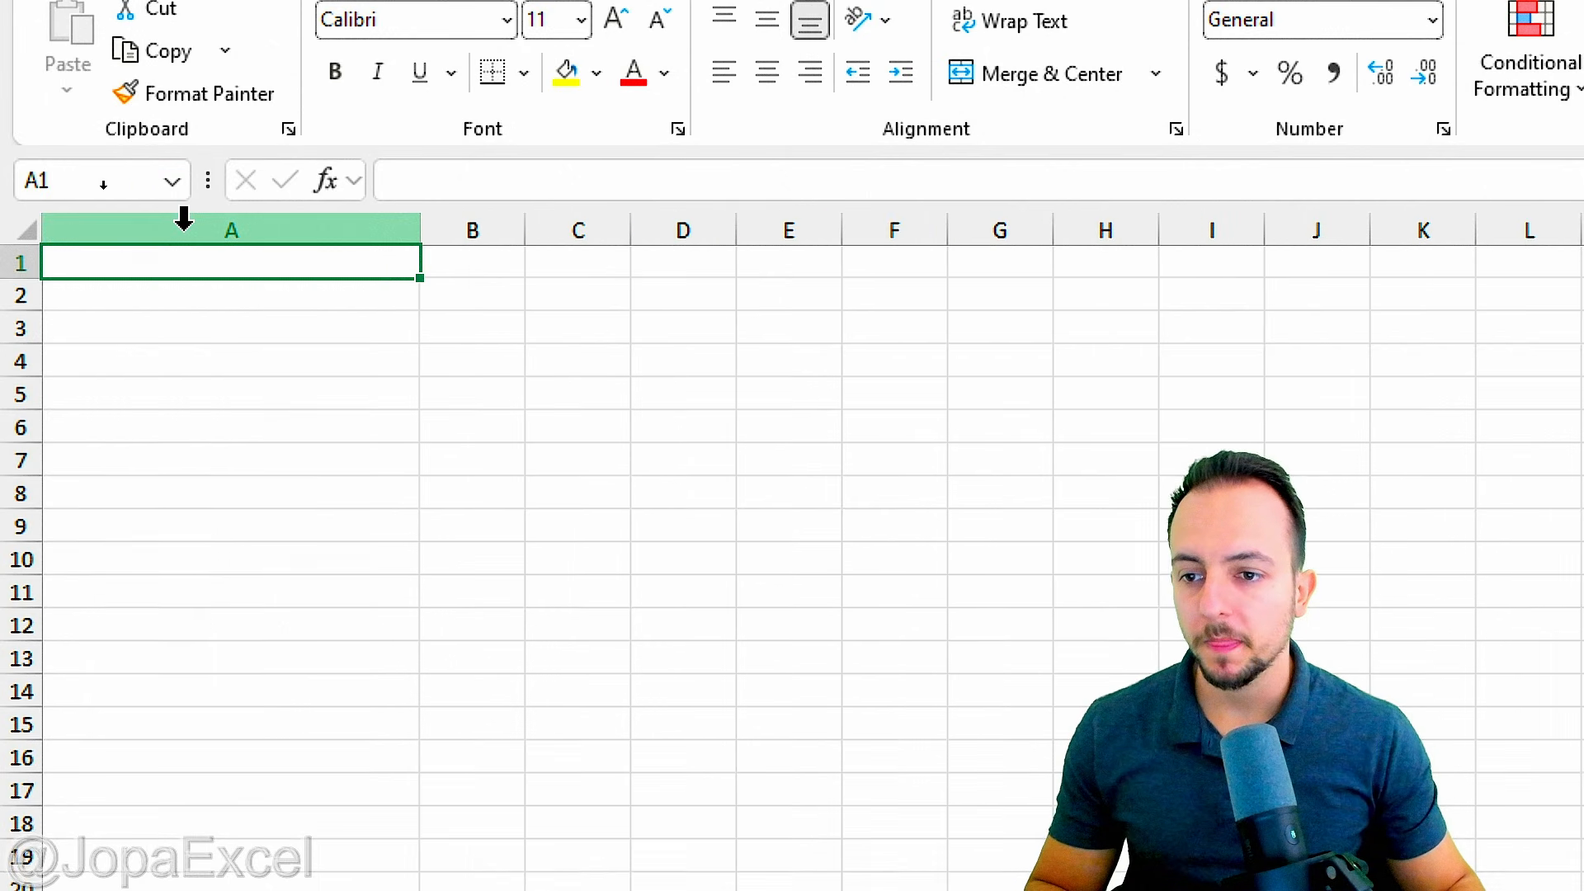
{"action": "type", "text": "PRODUCTS"}
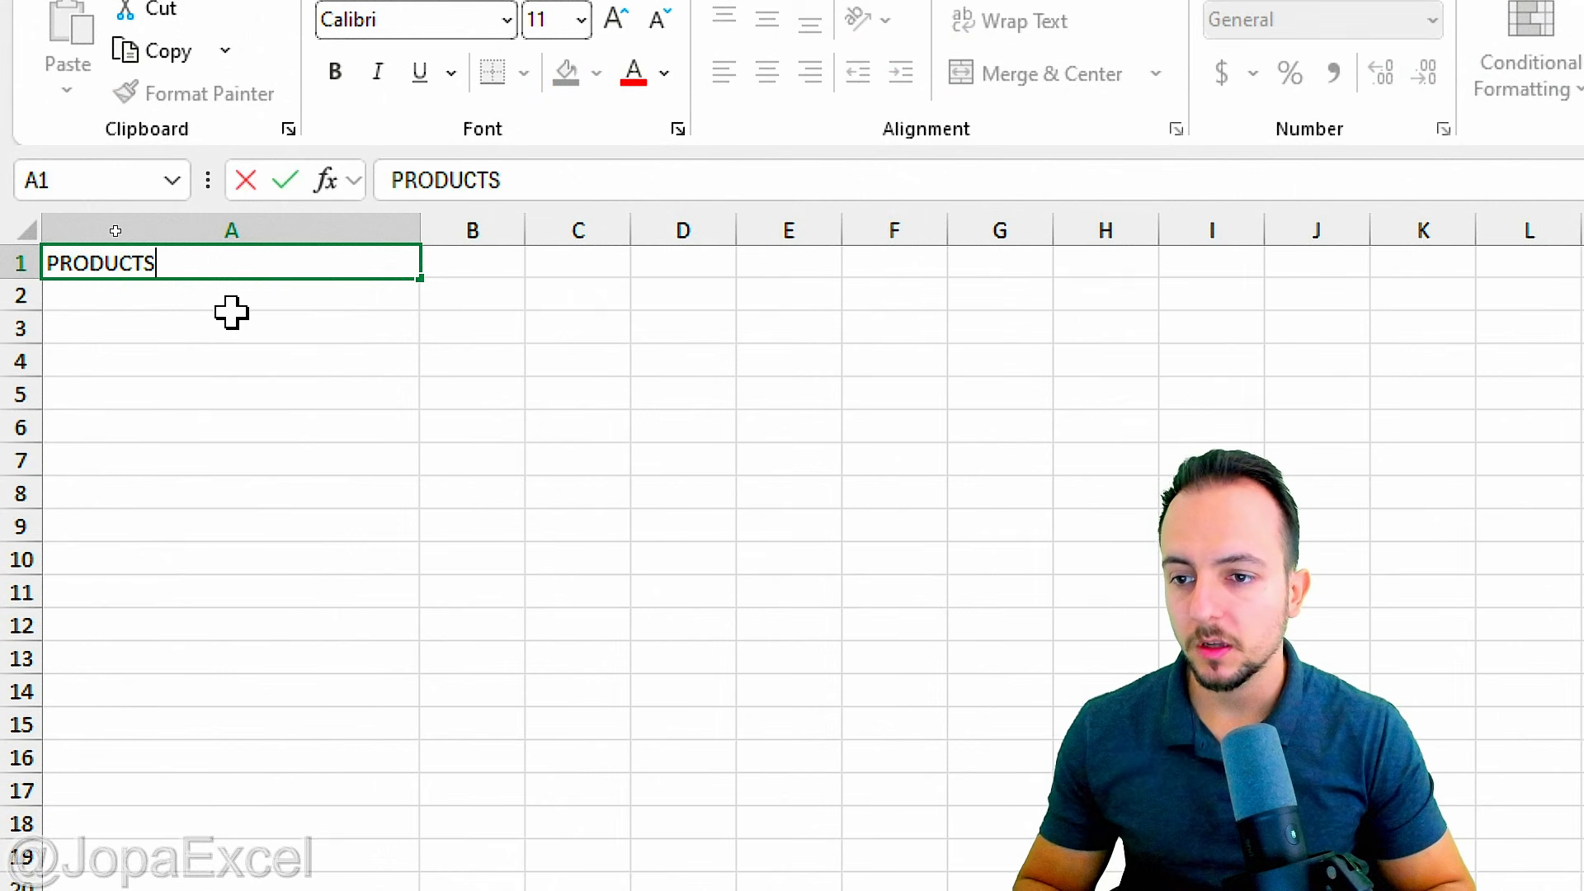
{"action": "key", "text": "Return"}
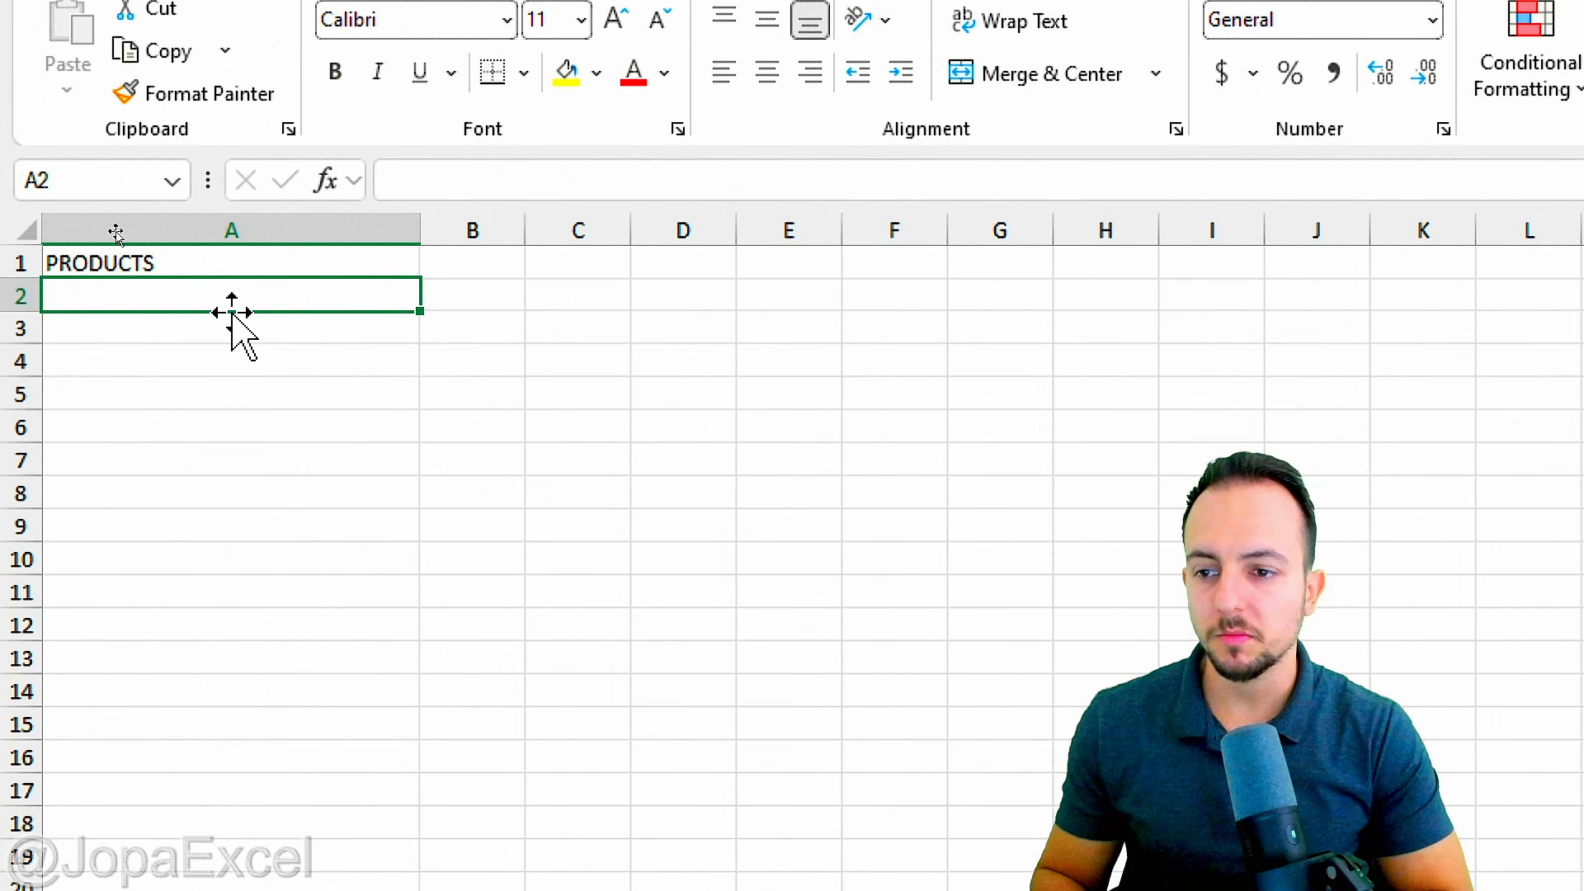
Enter the products Laptop, Wireless Mouse and Wireless keyboard in cells A2 to A4.
{"action": "type", "text": "Laptop"}
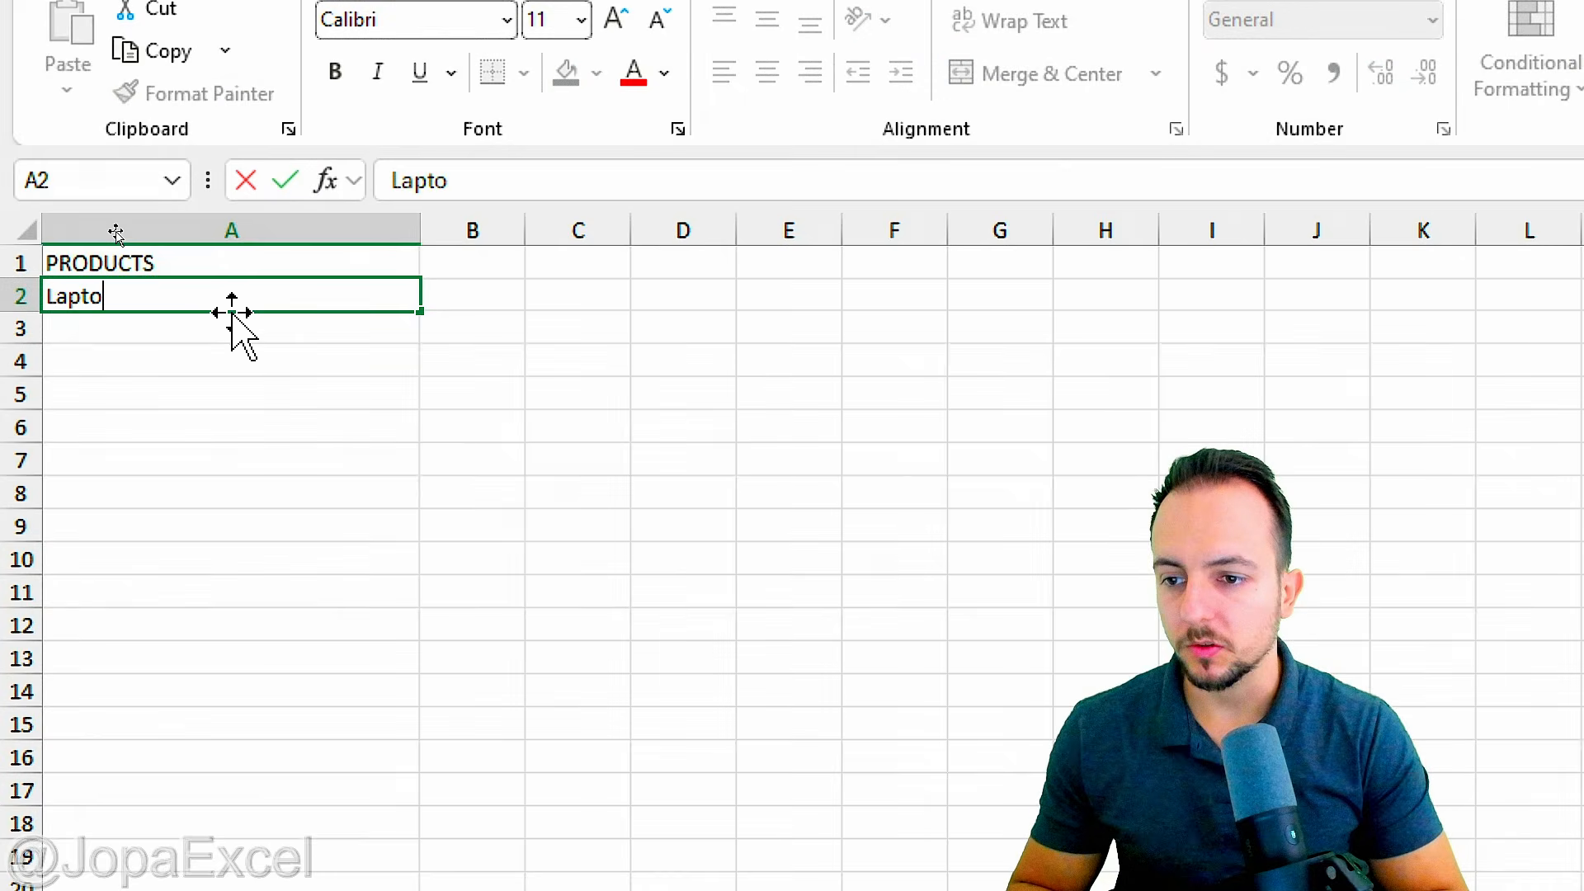
{"action": "key", "text": "Return"}
{"action": "type", "text": "Mouse"}
{"action": "key", "text": "F2"}
{"action": "key", "text": "Home"}
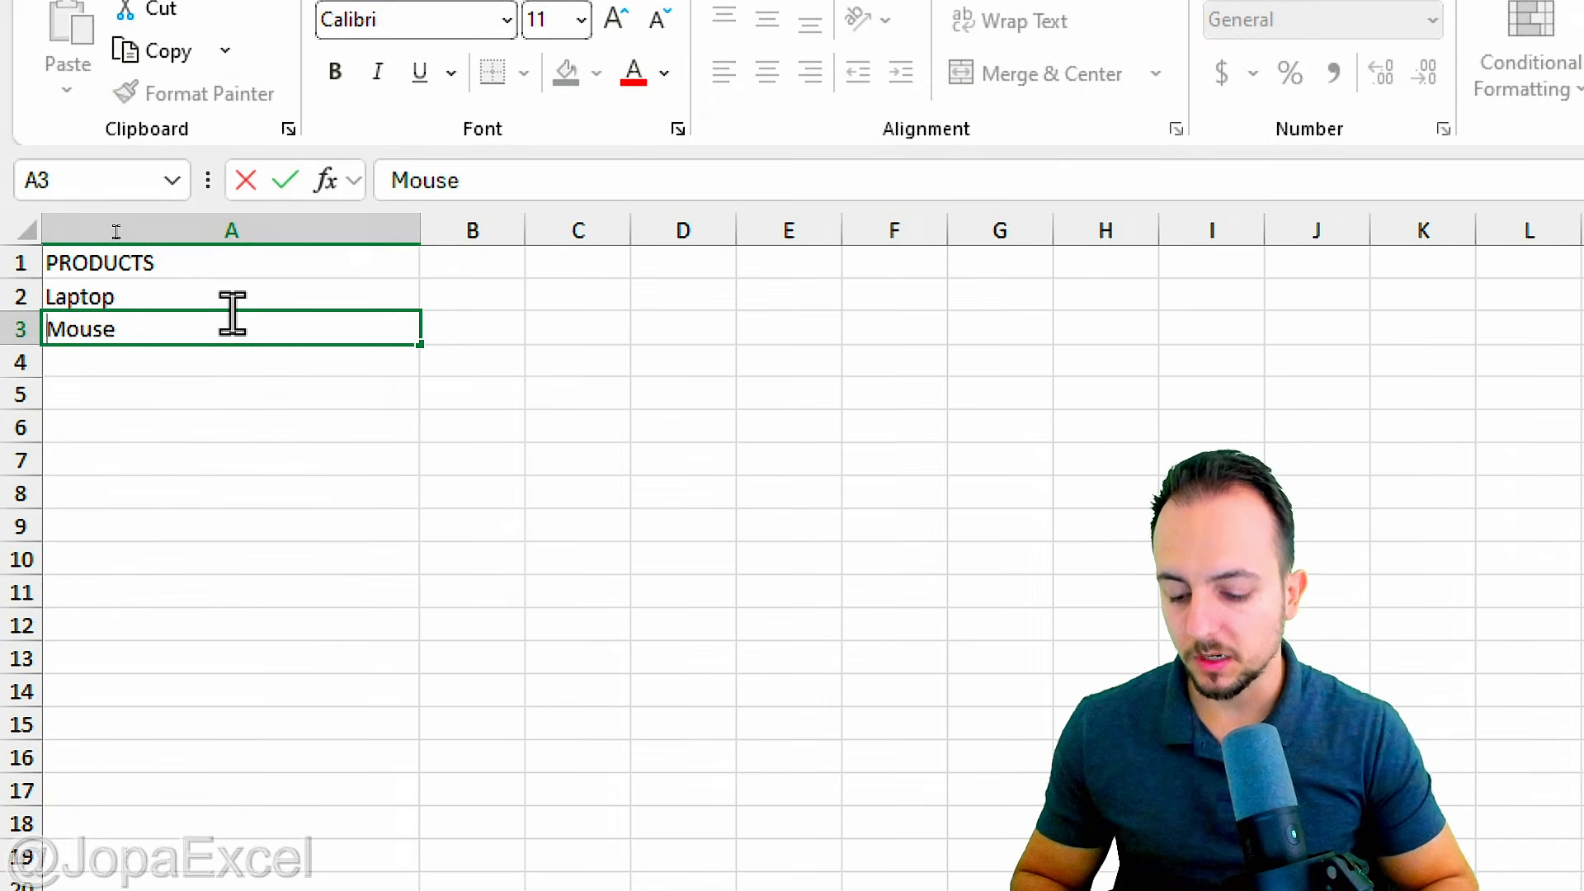
{"action": "type", "text": "Wireless"}
{"action": "key", "text": "Return"}
{"action": "type", "text": "Wire"}
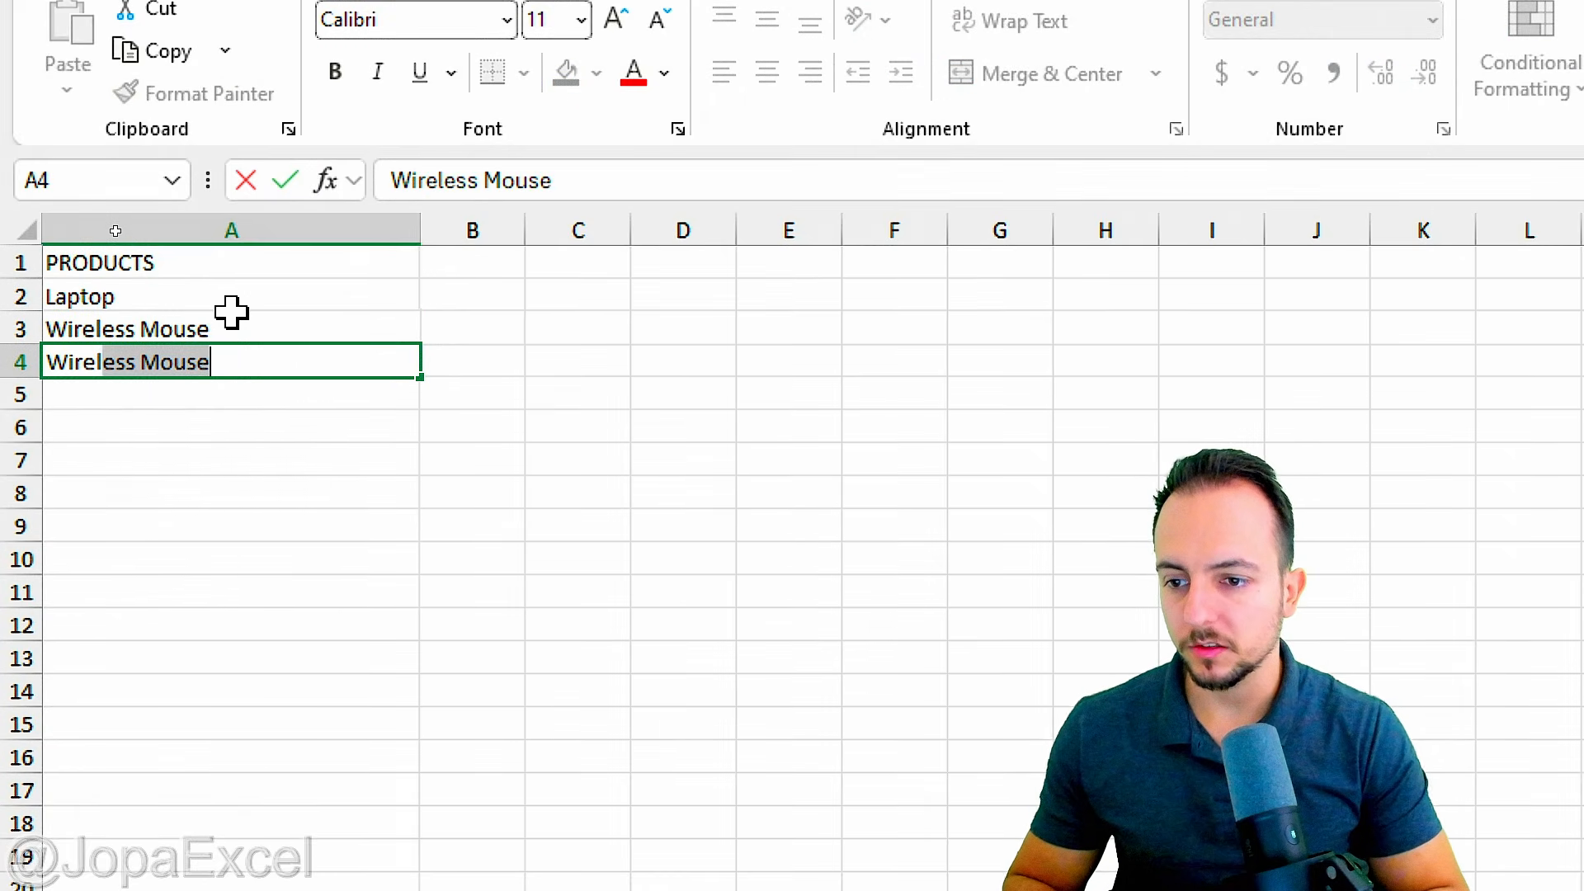
{"action": "type", "text": "less keyb"}
{"action": "type", "text": "oard"}
{"action": "key", "text": "Return"}
Convert the product list in A1:A4 into a table that has headers.
{"action": "left_click_drag", "start_coordinate": [99, 262], "coordinate": [124, 362]}
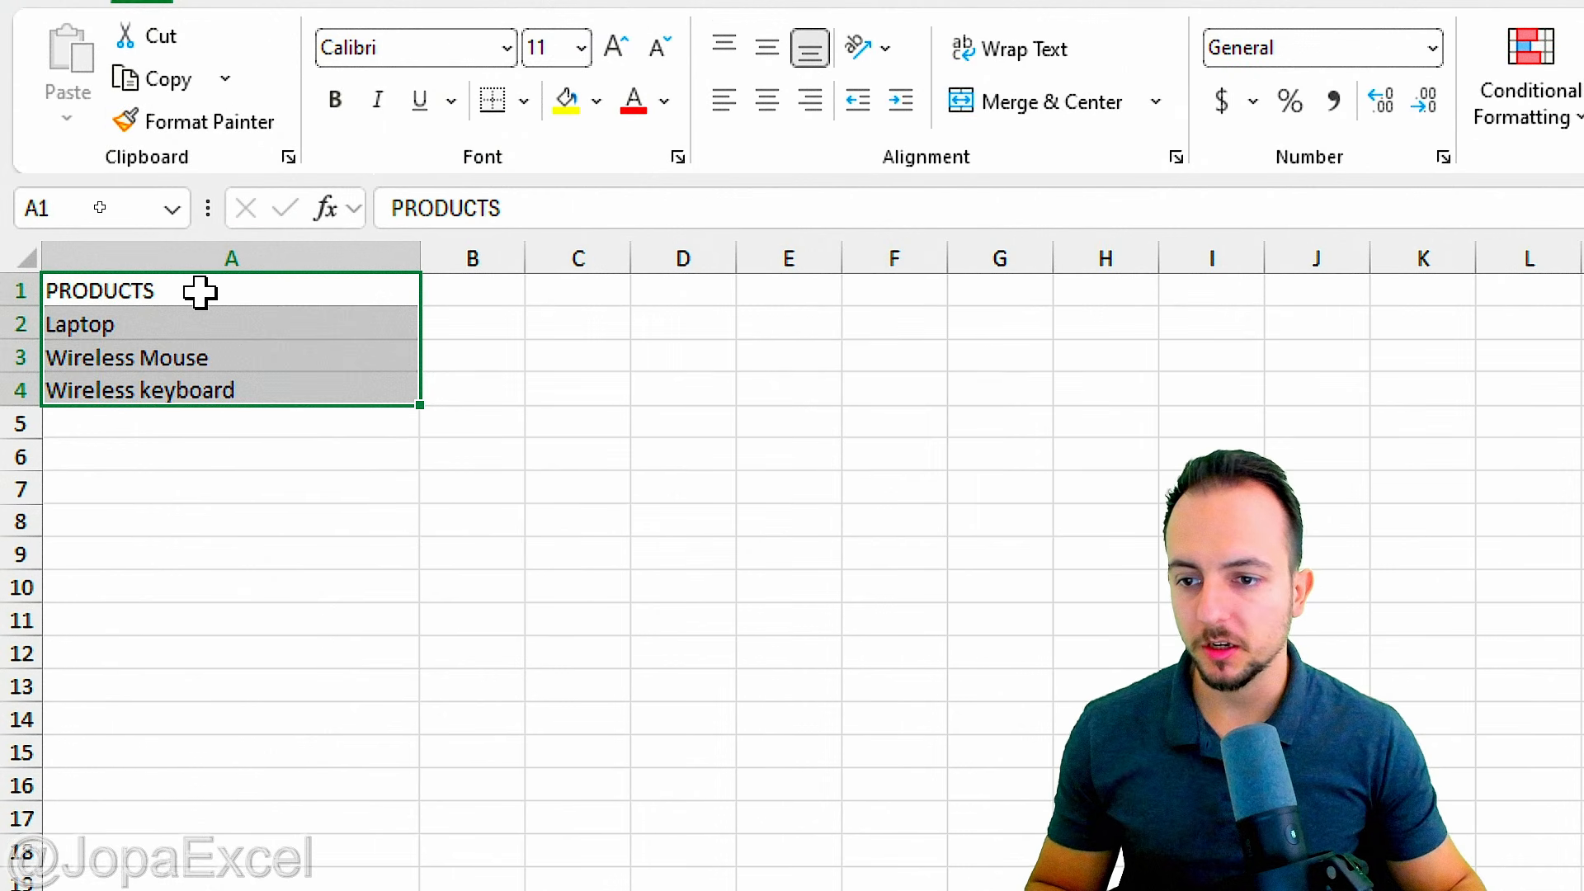
{"action": "left_click_drag", "start_coordinate": [200, 291], "coordinate": [195, 387]}
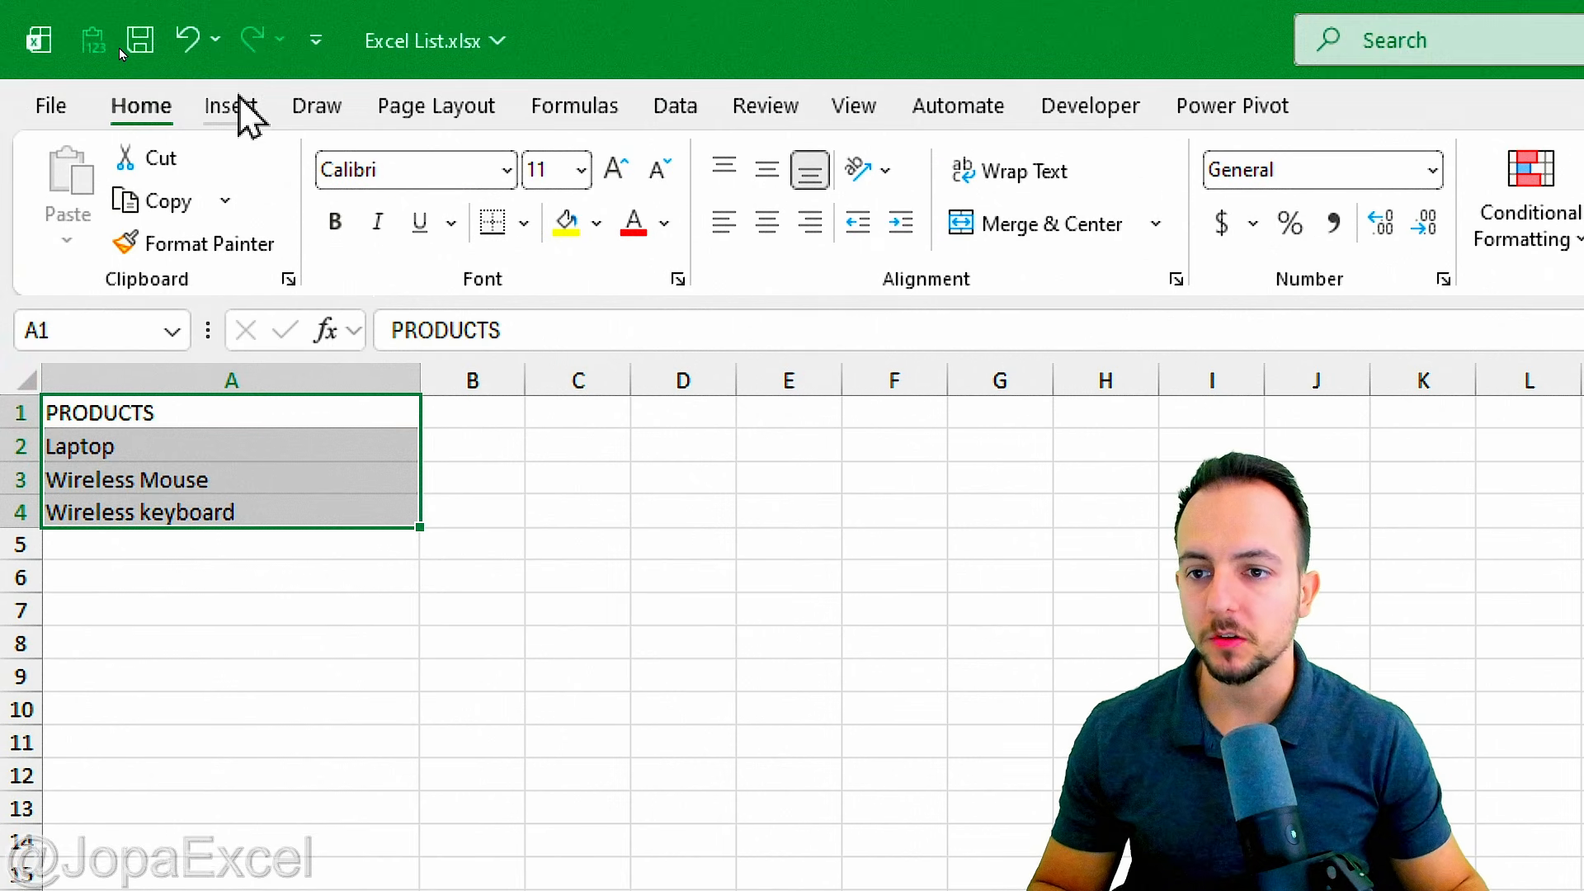
{"action": "left_click", "coordinate": [236, 107]}
{"action": "left_click", "coordinate": [312, 180]}
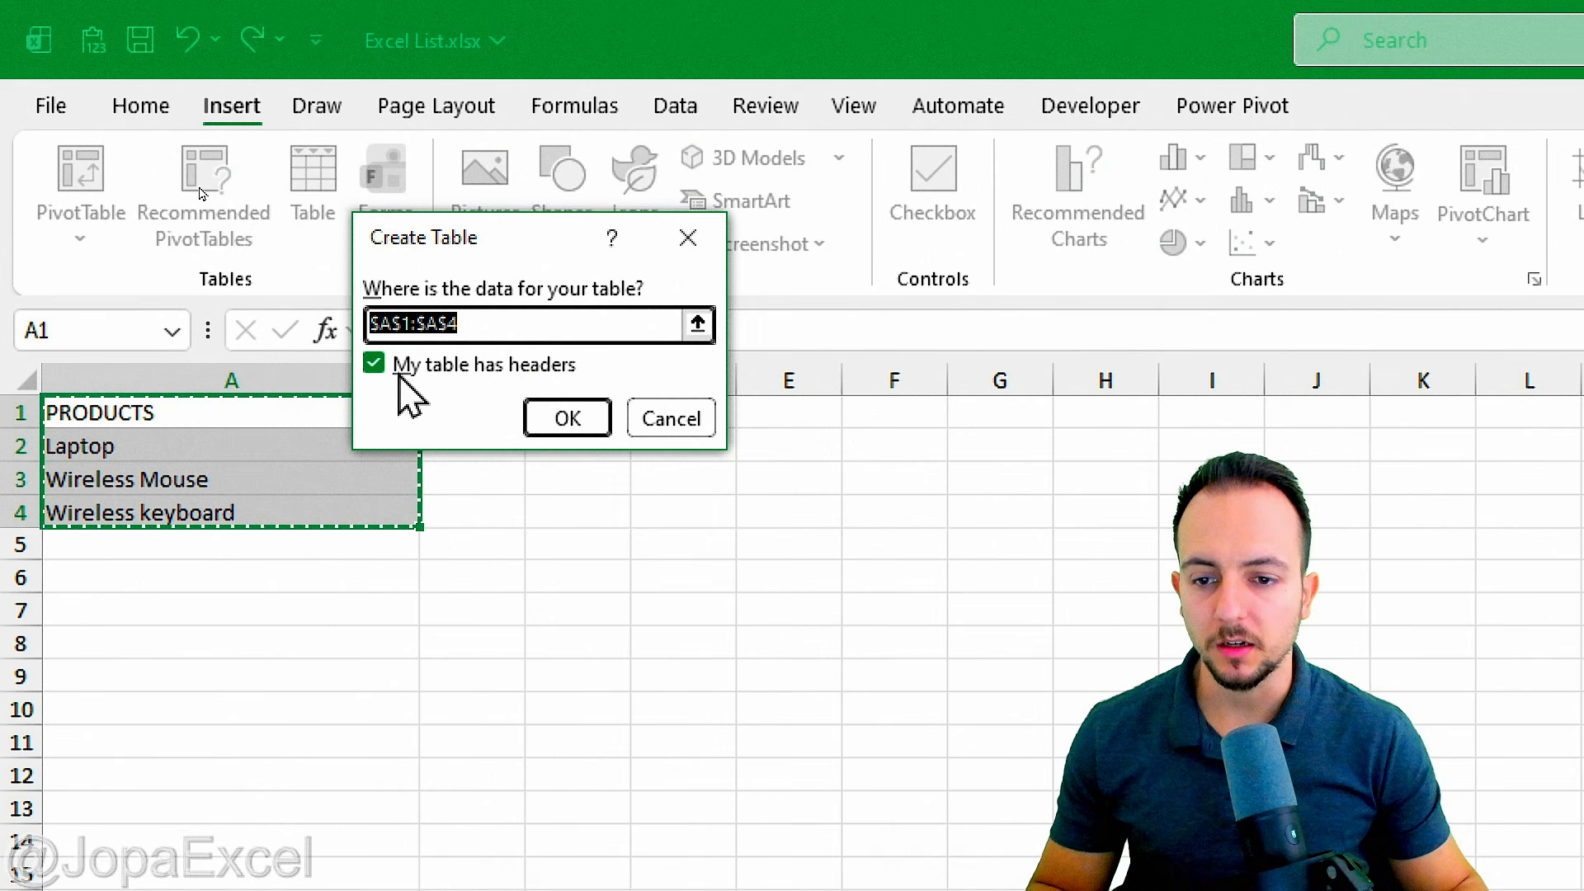
{"action": "left_click", "coordinate": [561, 420]}
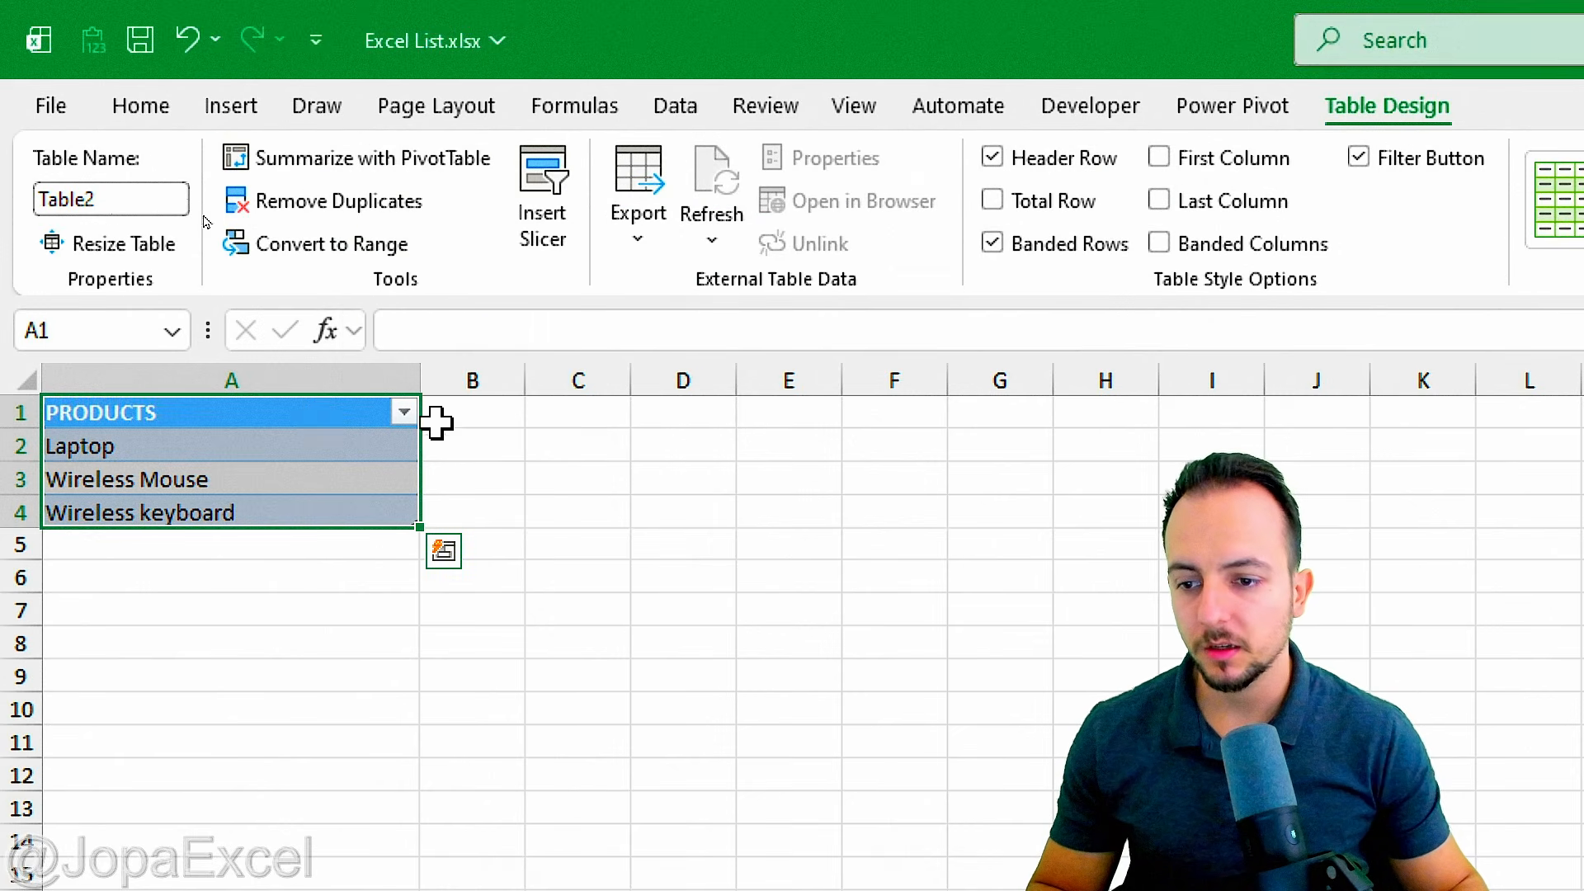
{"action": "left_click_drag", "start_coordinate": [318, 418], "coordinate": [312, 507]}
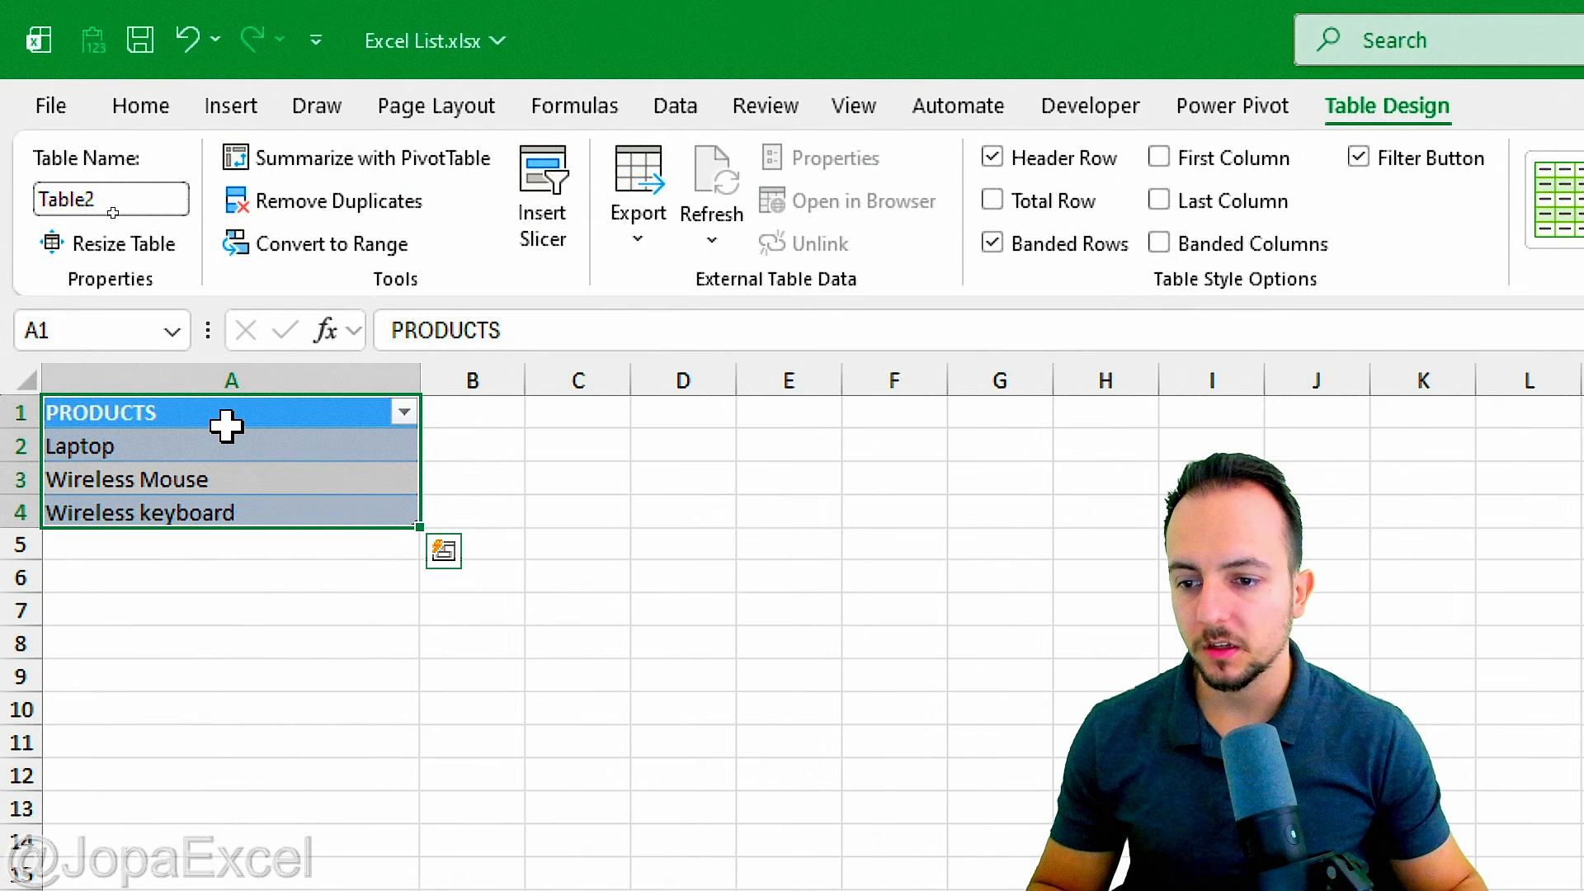
{"action": "left_click", "coordinate": [224, 417]}
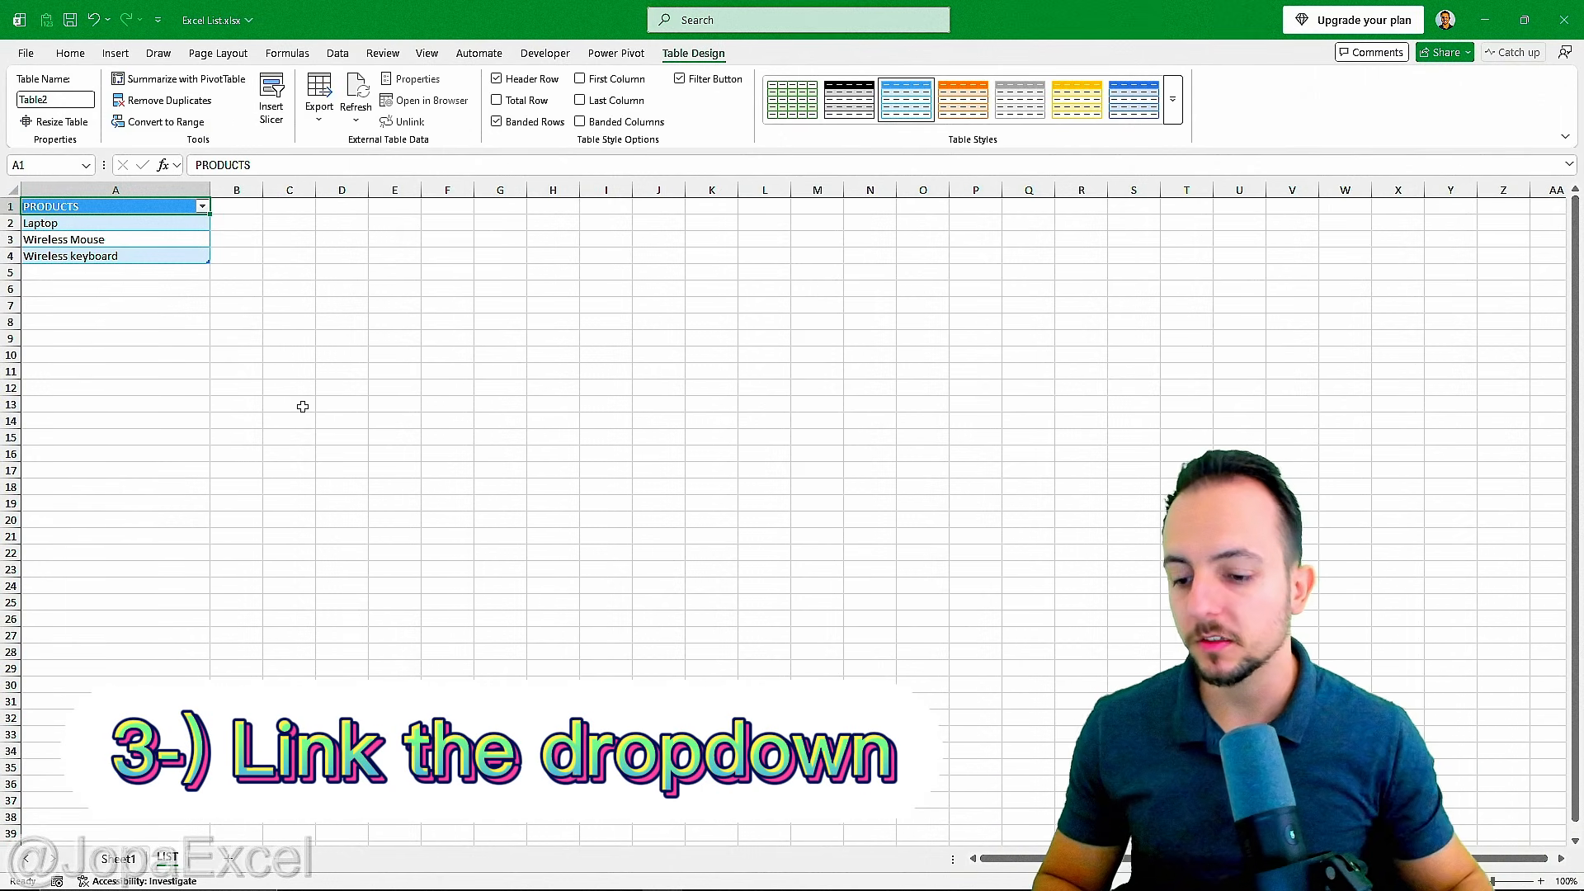
Start a formula in D6 of the LIST sheet that references the product cells A2:A4 as =Table2[PRODUCTS].
{"action": "left_click", "coordinate": [118, 858]}
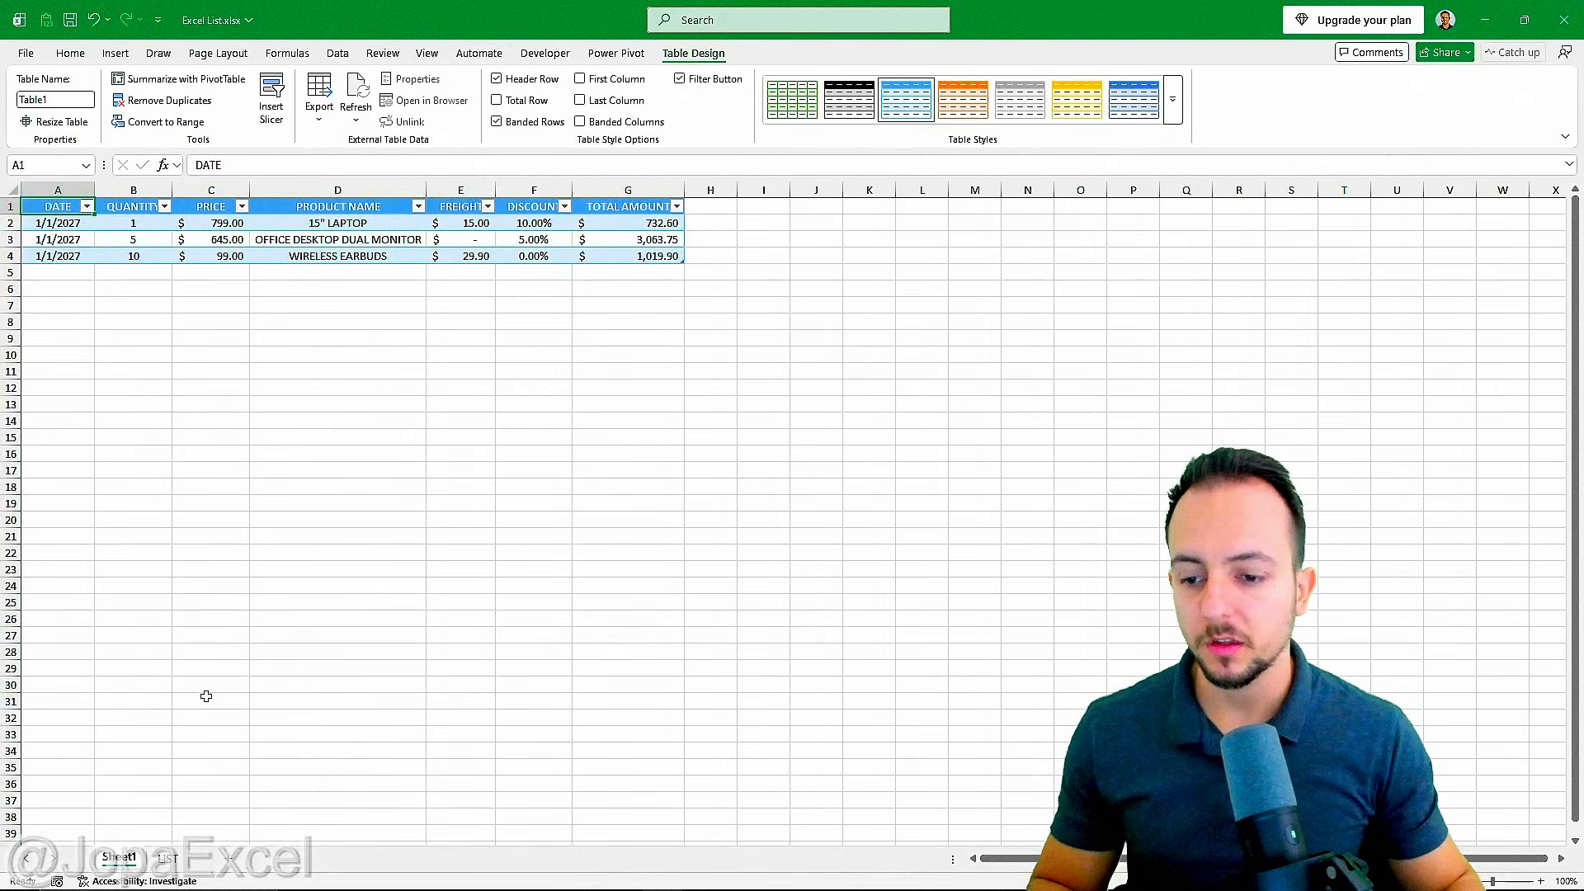
{"action": "left_click", "coordinate": [168, 858]}
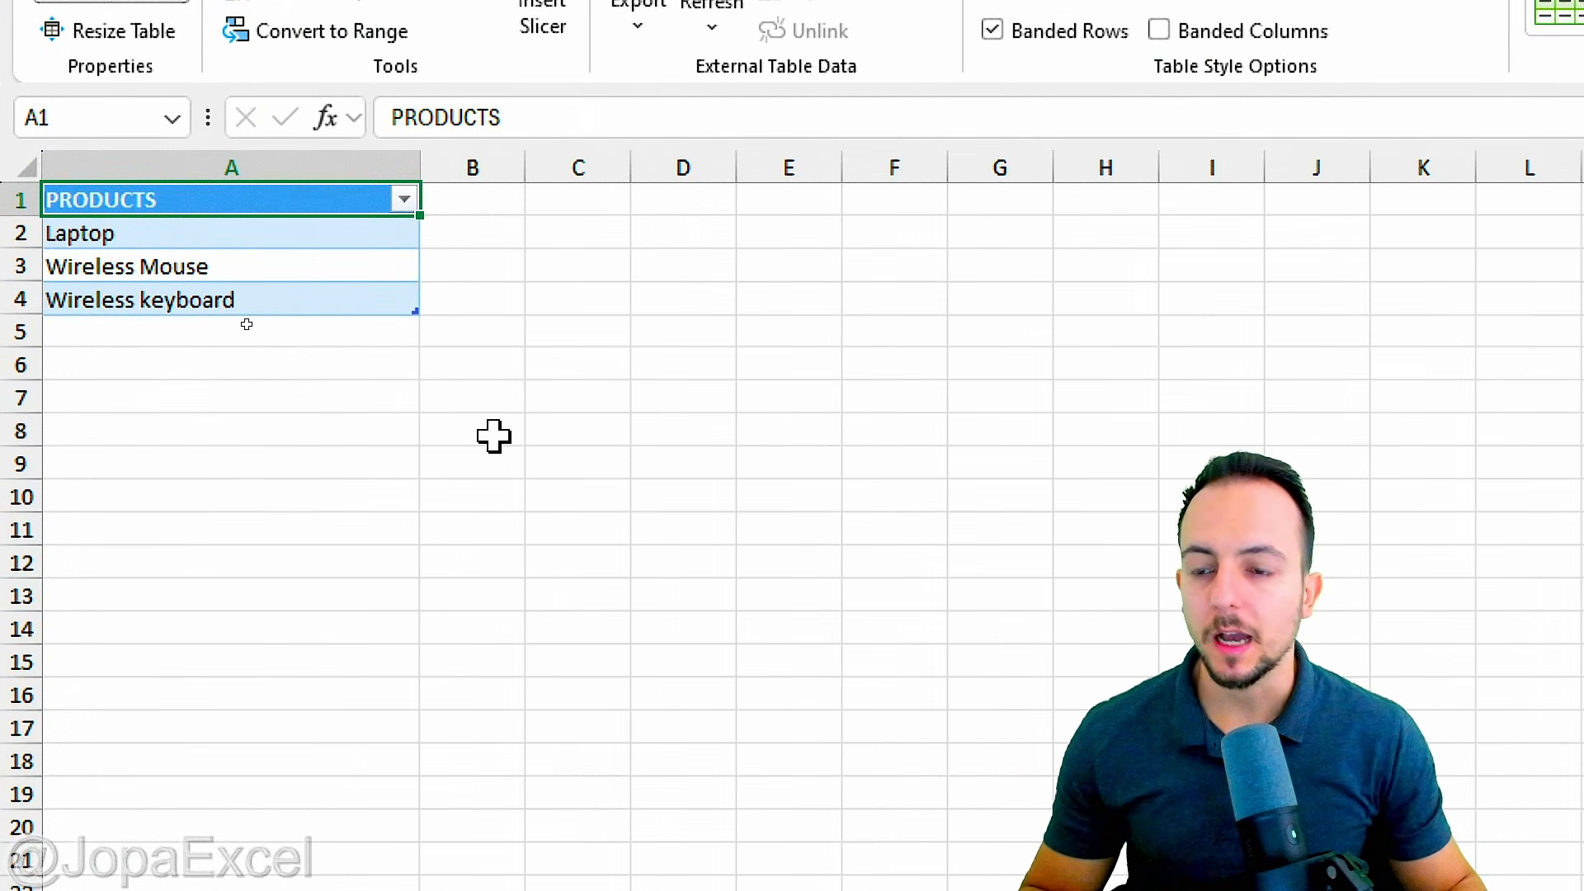
{"action": "left_click", "coordinate": [683, 355]}
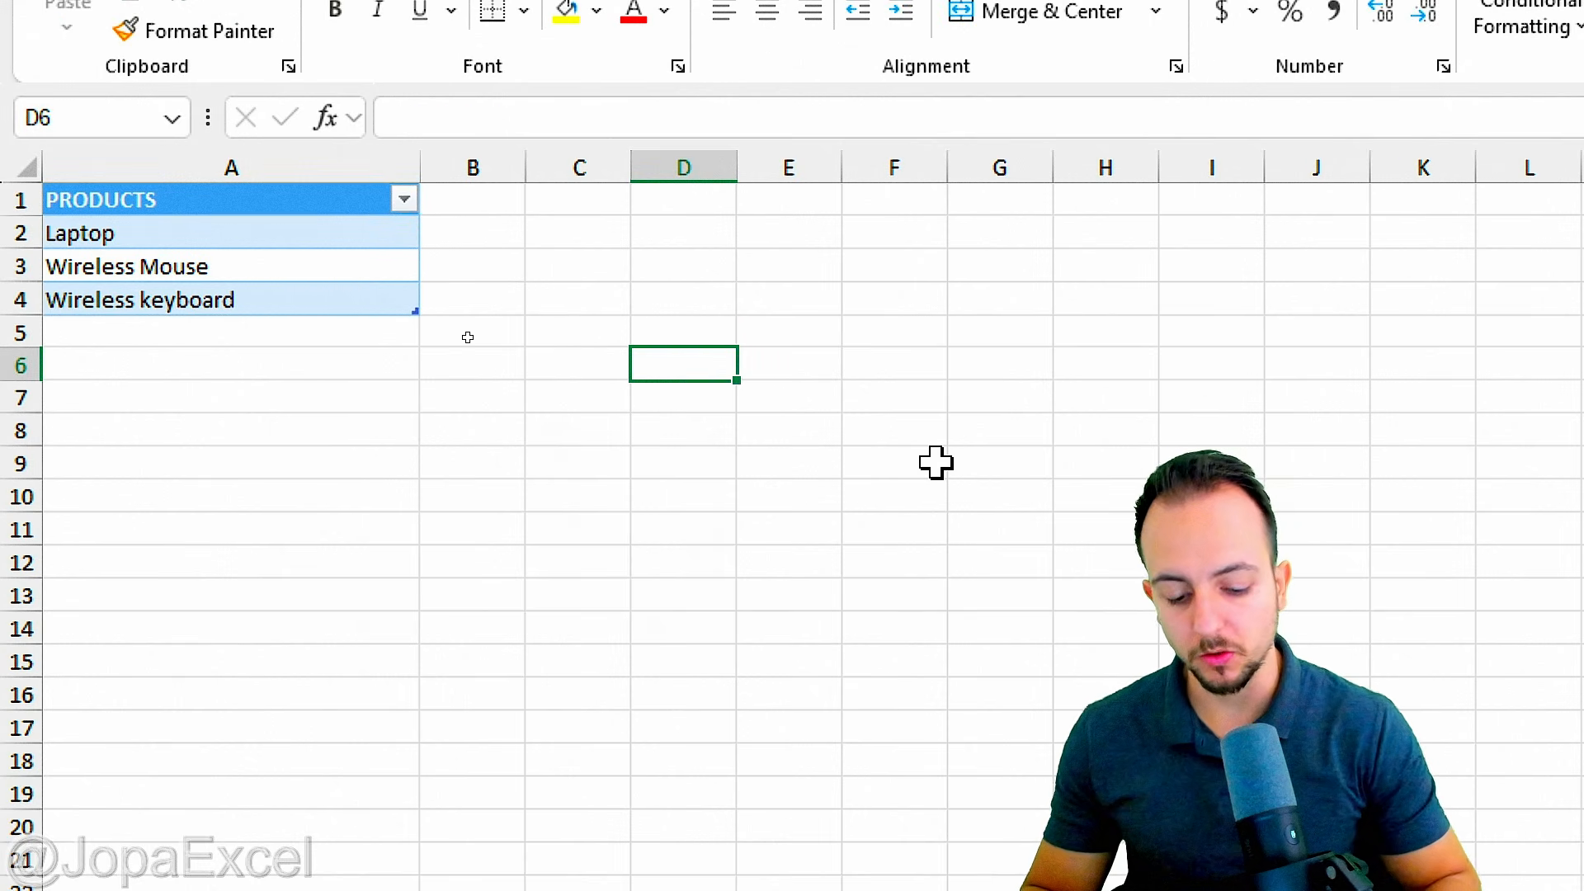
{"action": "type", "text": "="}
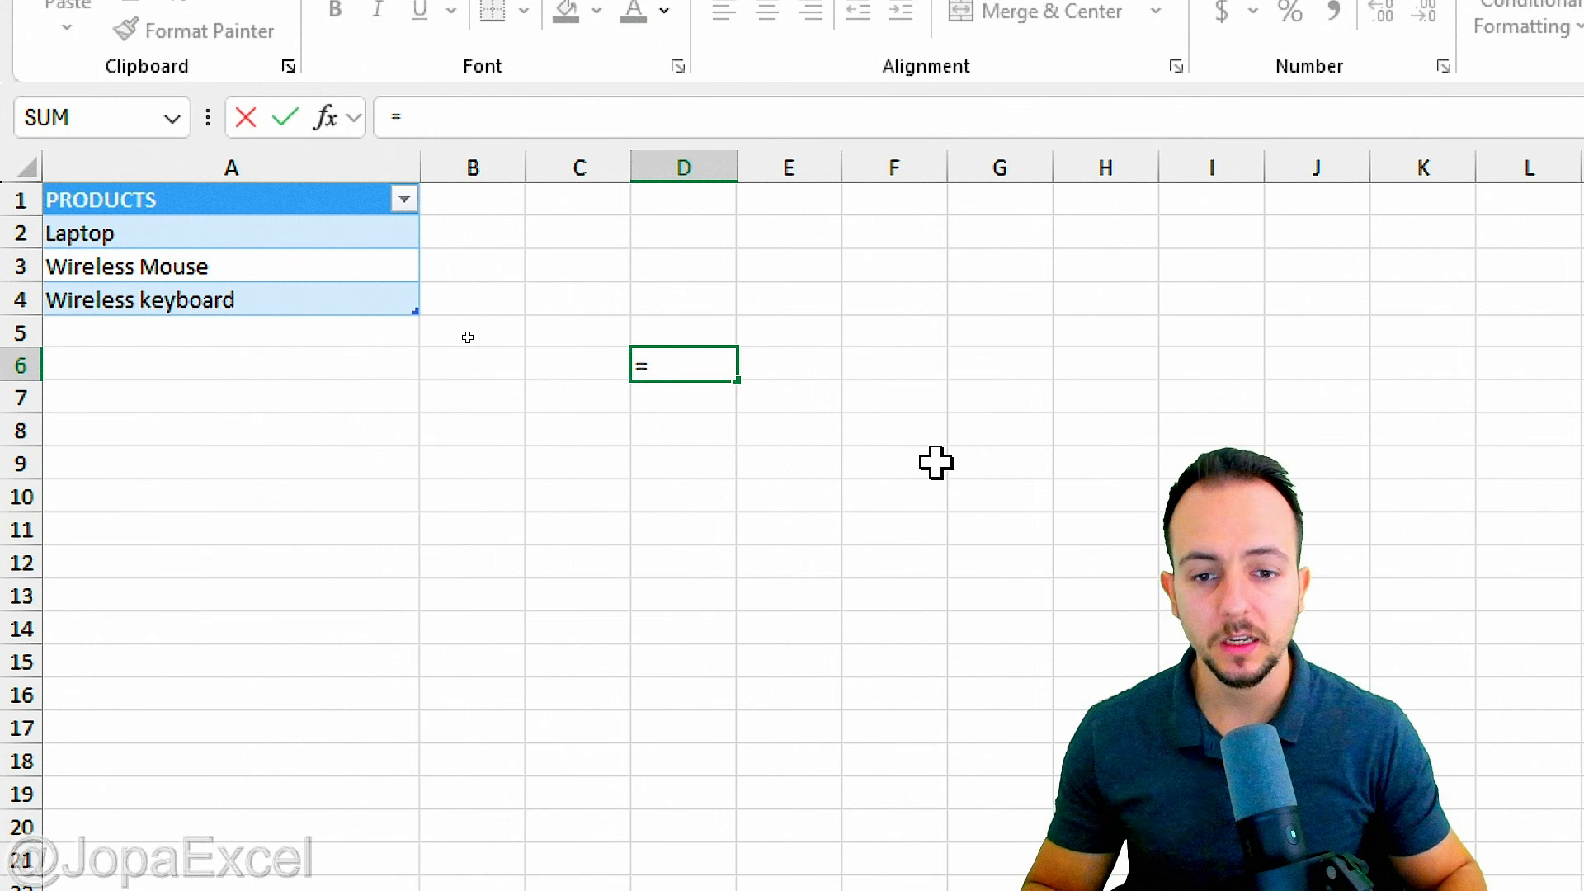
{"action": "left_click", "coordinate": [216, 242]}
{"action": "left_click_drag", "start_coordinate": [216, 242], "coordinate": [237, 300]}
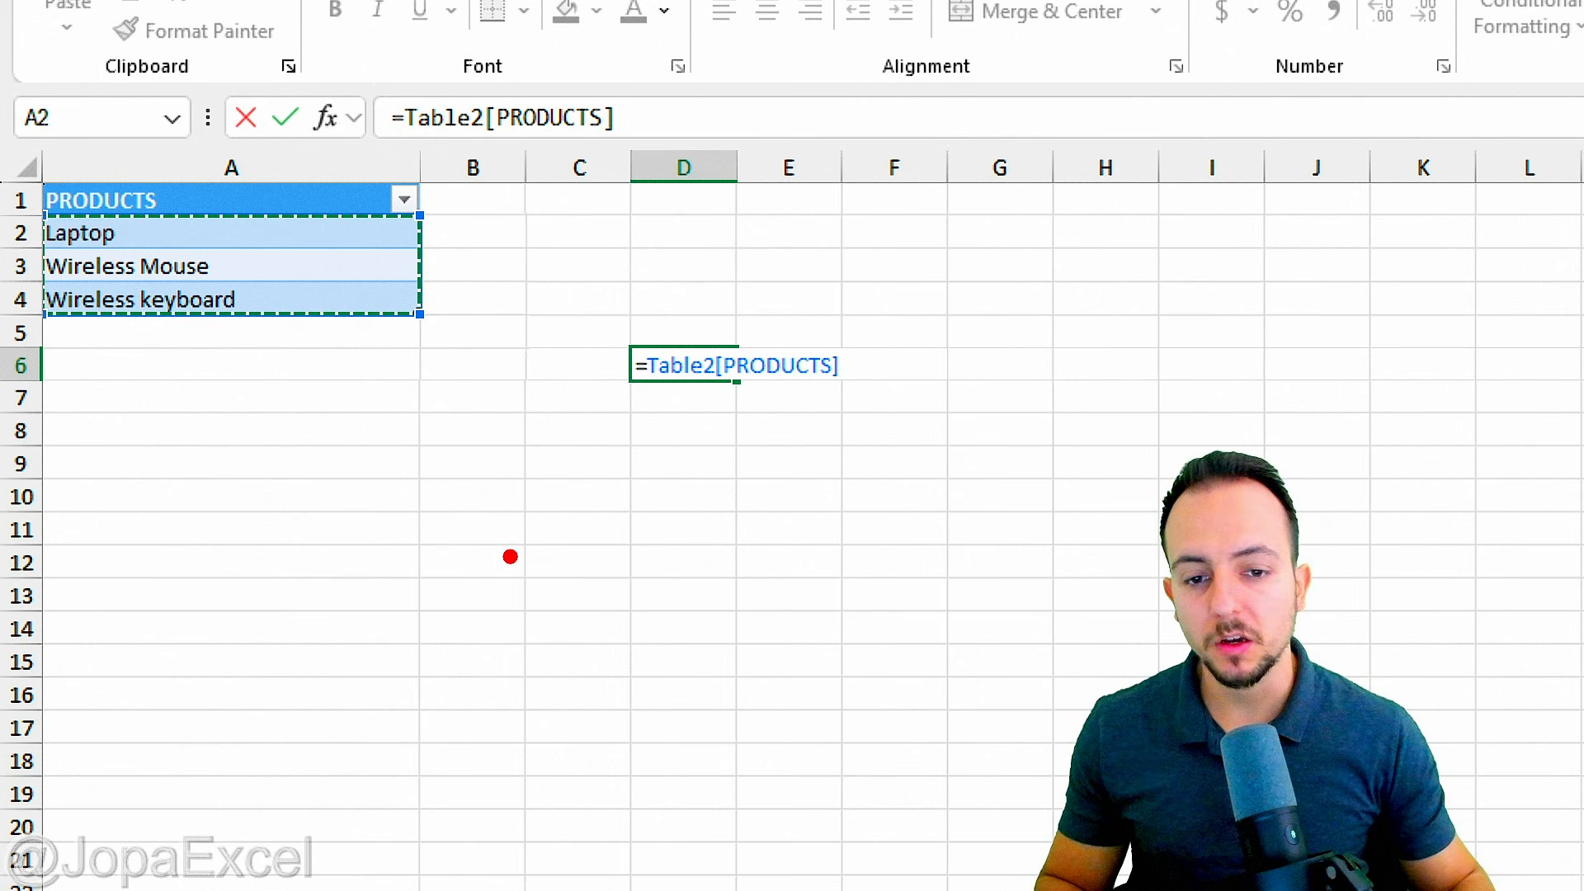
{"action": "left_click_drag", "start_coordinate": [677, 394], "coordinate": [620, 476]}
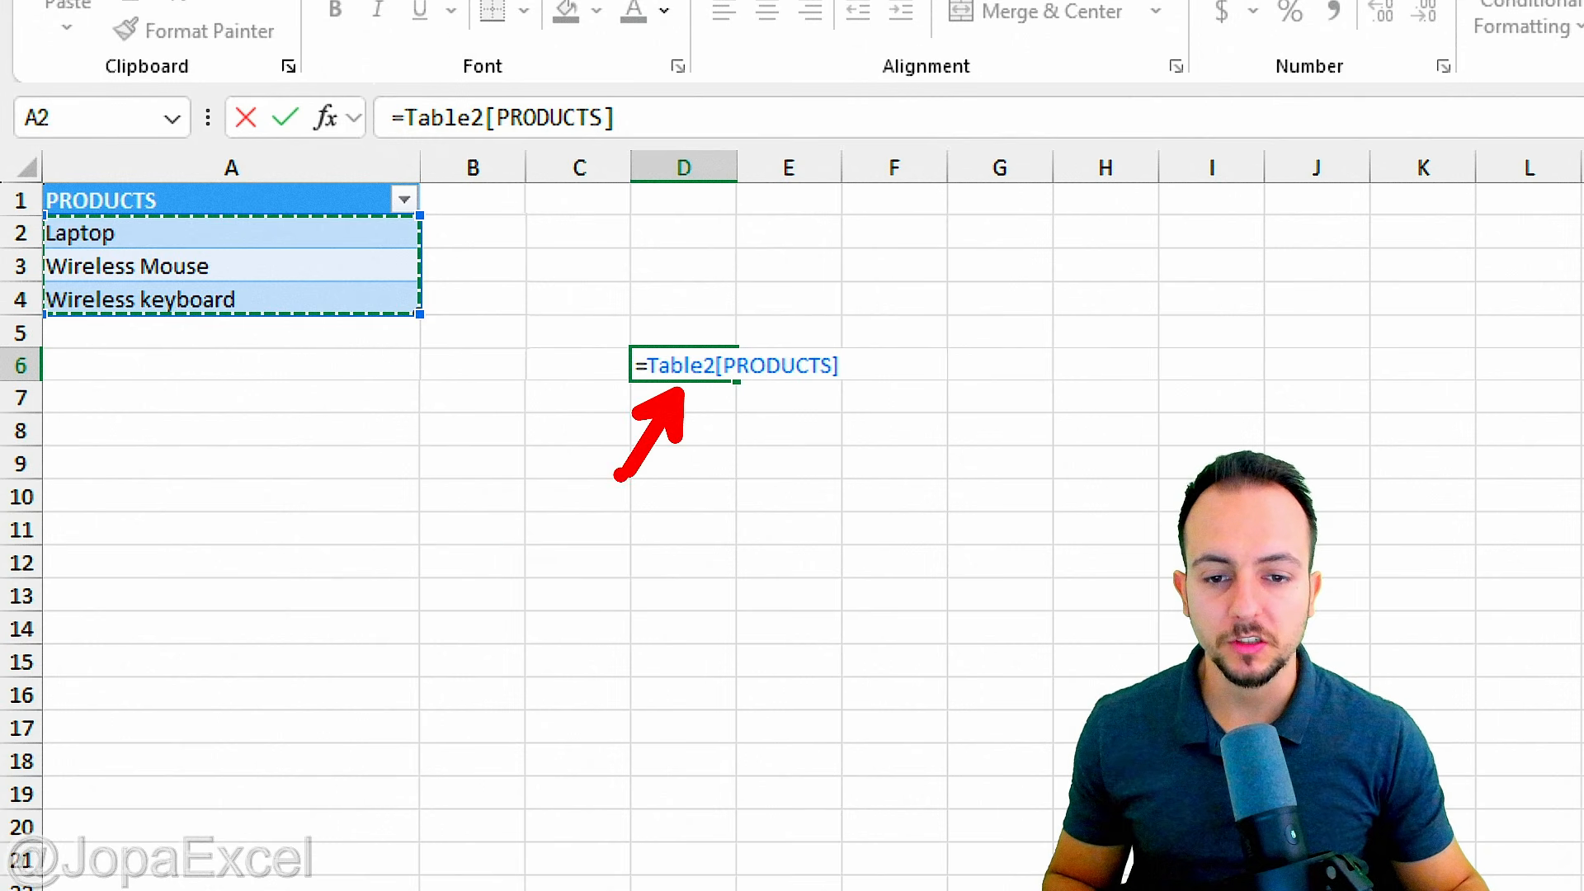
{"action": "mouse_move", "coordinate": [651, 382]}
{"action": "left_mouse_down"}
{"action": "mouse_move", "coordinate": [707, 388]}
{"action": "mouse_move", "coordinate": [908, 557]}
{"action": "left_mouse_up"}
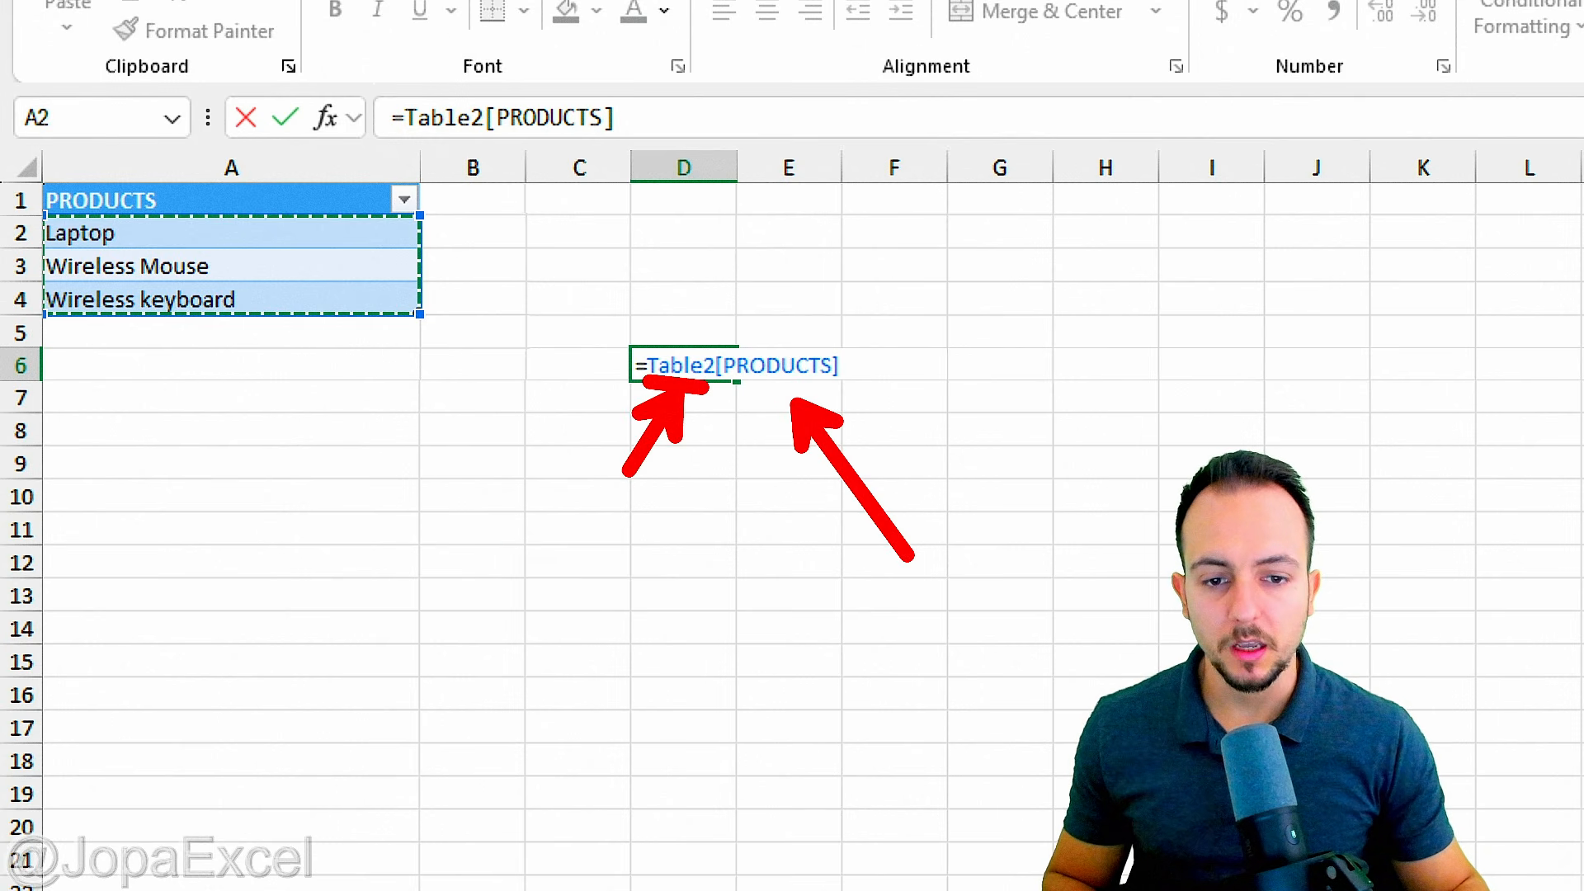
{"action": "left_click_drag", "start_coordinate": [760, 418], "coordinate": [854, 377]}
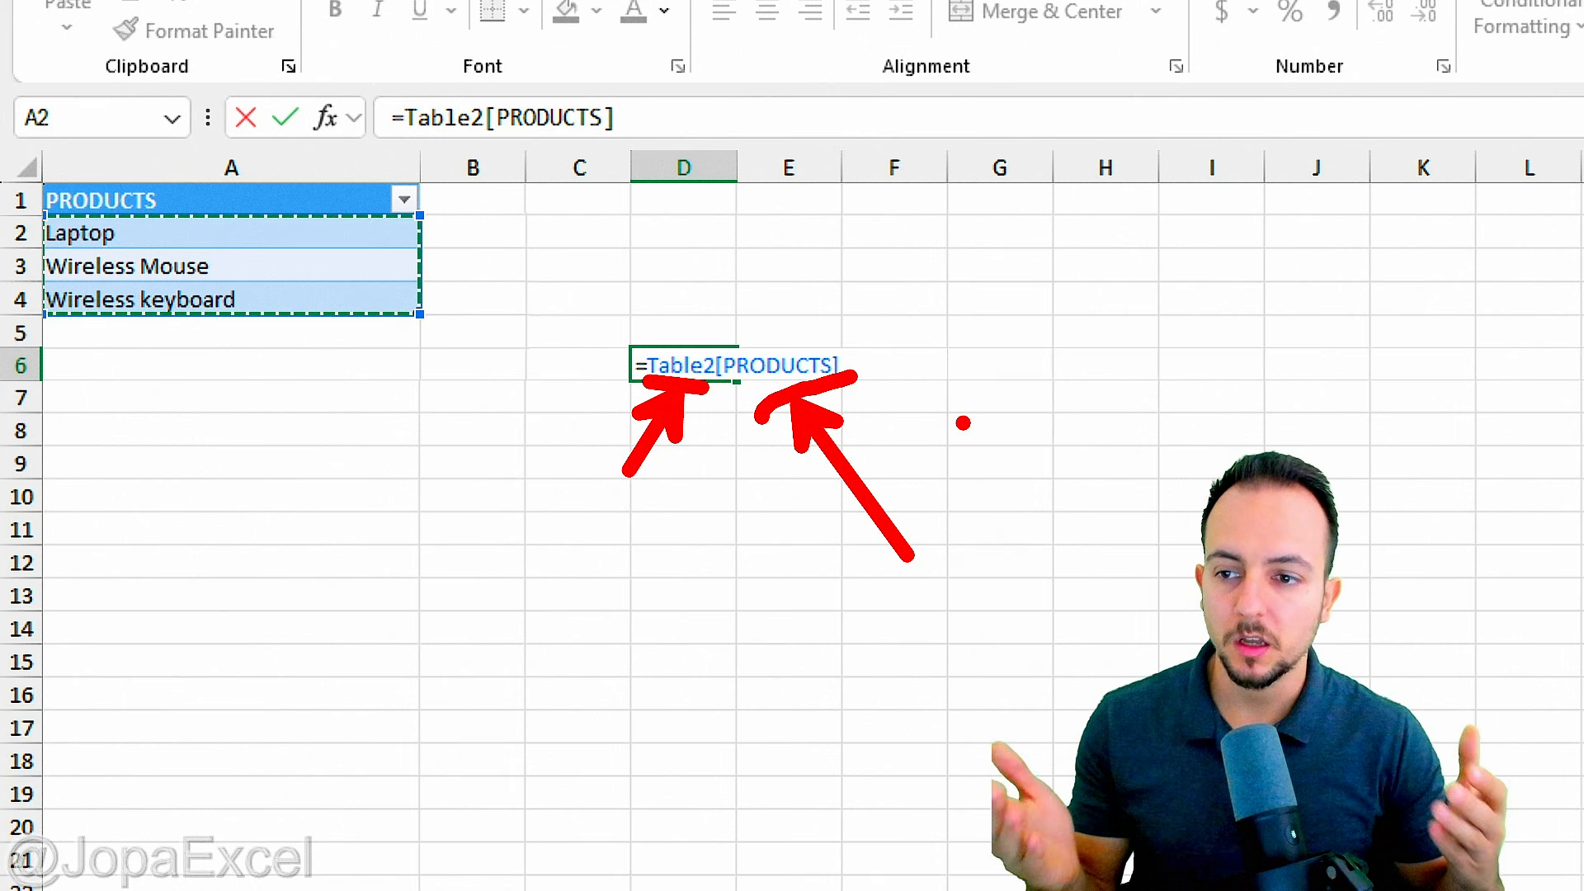
{"action": "key", "text": "Escape"}
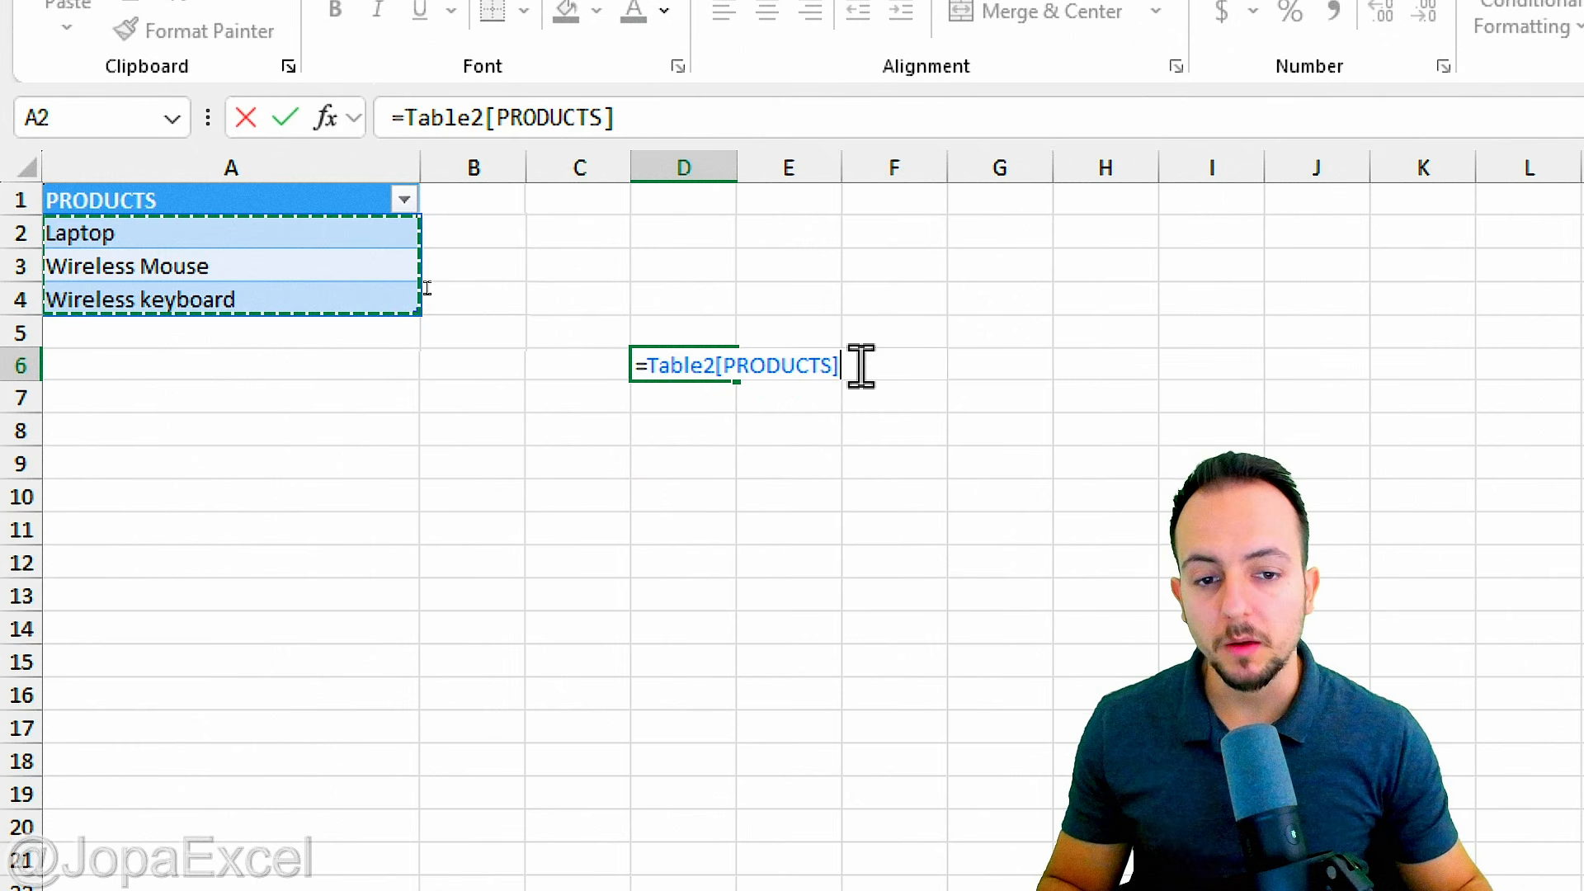
Copy the reference Table2[PRODUCTS] without its equals sign from the D6 formula, and discard the cell entry.
{"action": "mouse_move", "coordinate": [852, 364]}
{"action": "left_mouse_down"}
{"action": "mouse_move", "coordinate": [735, 343]}
{"action": "mouse_move", "coordinate": [652, 367]}
{"action": "left_mouse_up"}
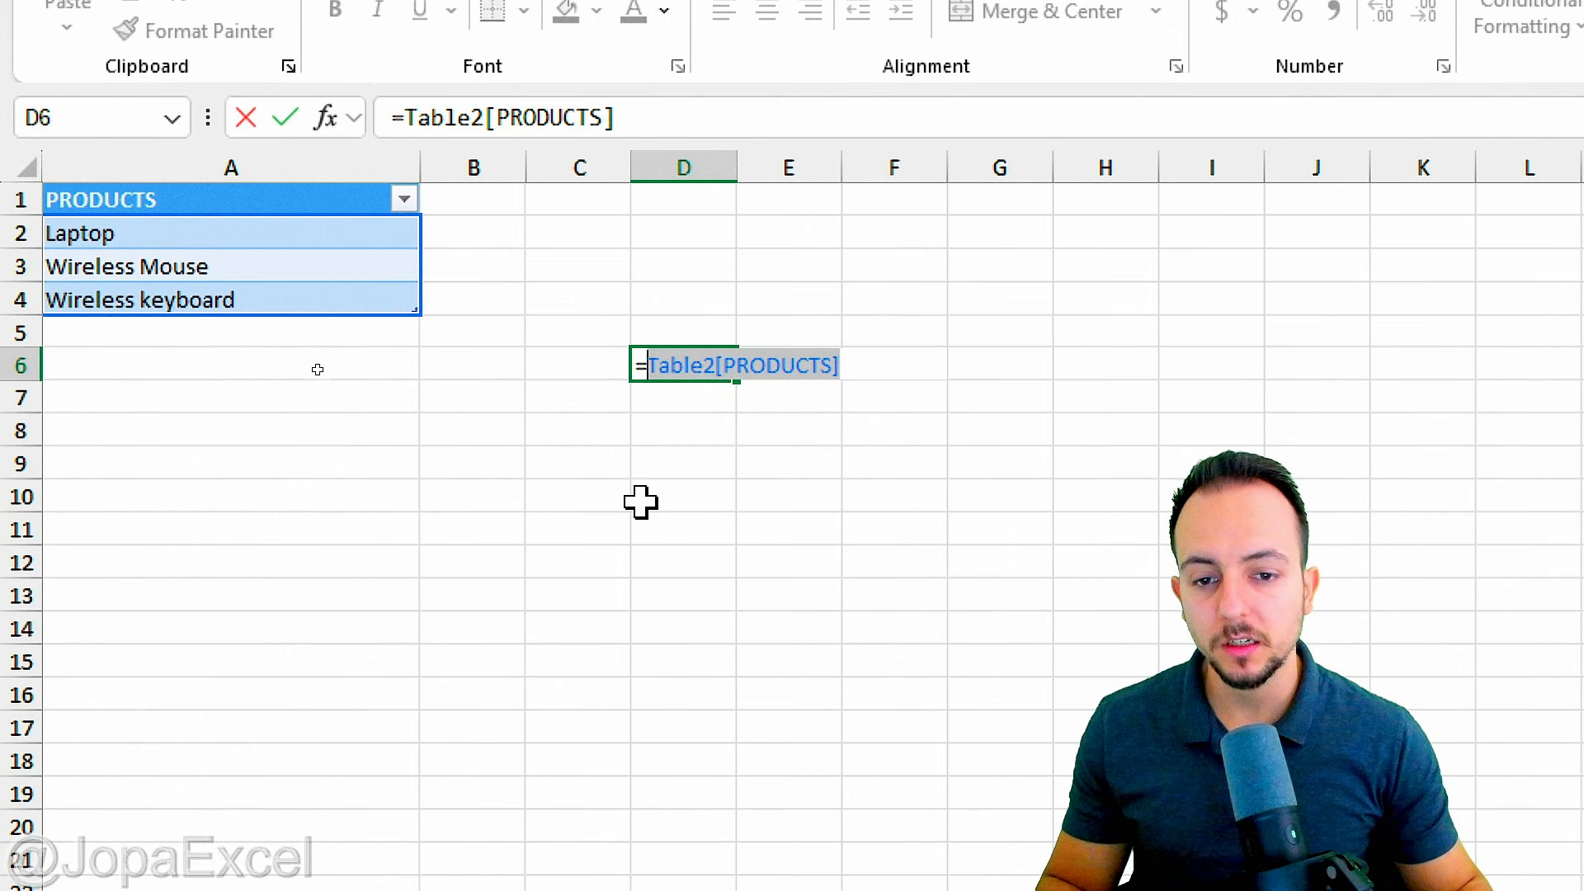
{"action": "right_click", "coordinate": [704, 369]}
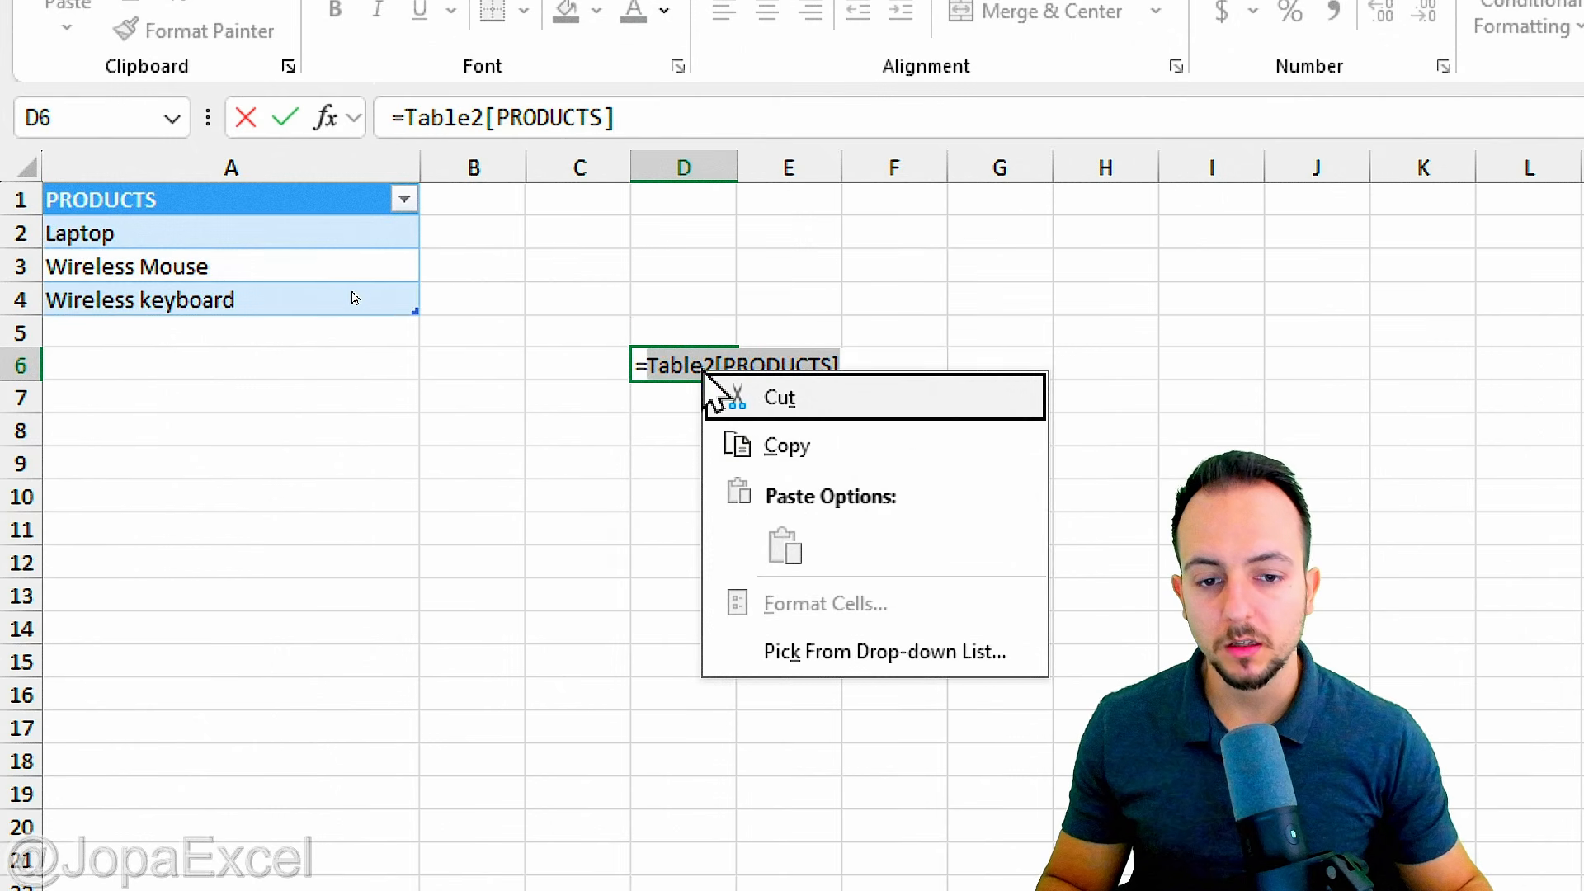
{"action": "left_click", "coordinate": [852, 462]}
{"action": "key", "text": "ctrl+2"}
{"action": "type", "text": "t"}
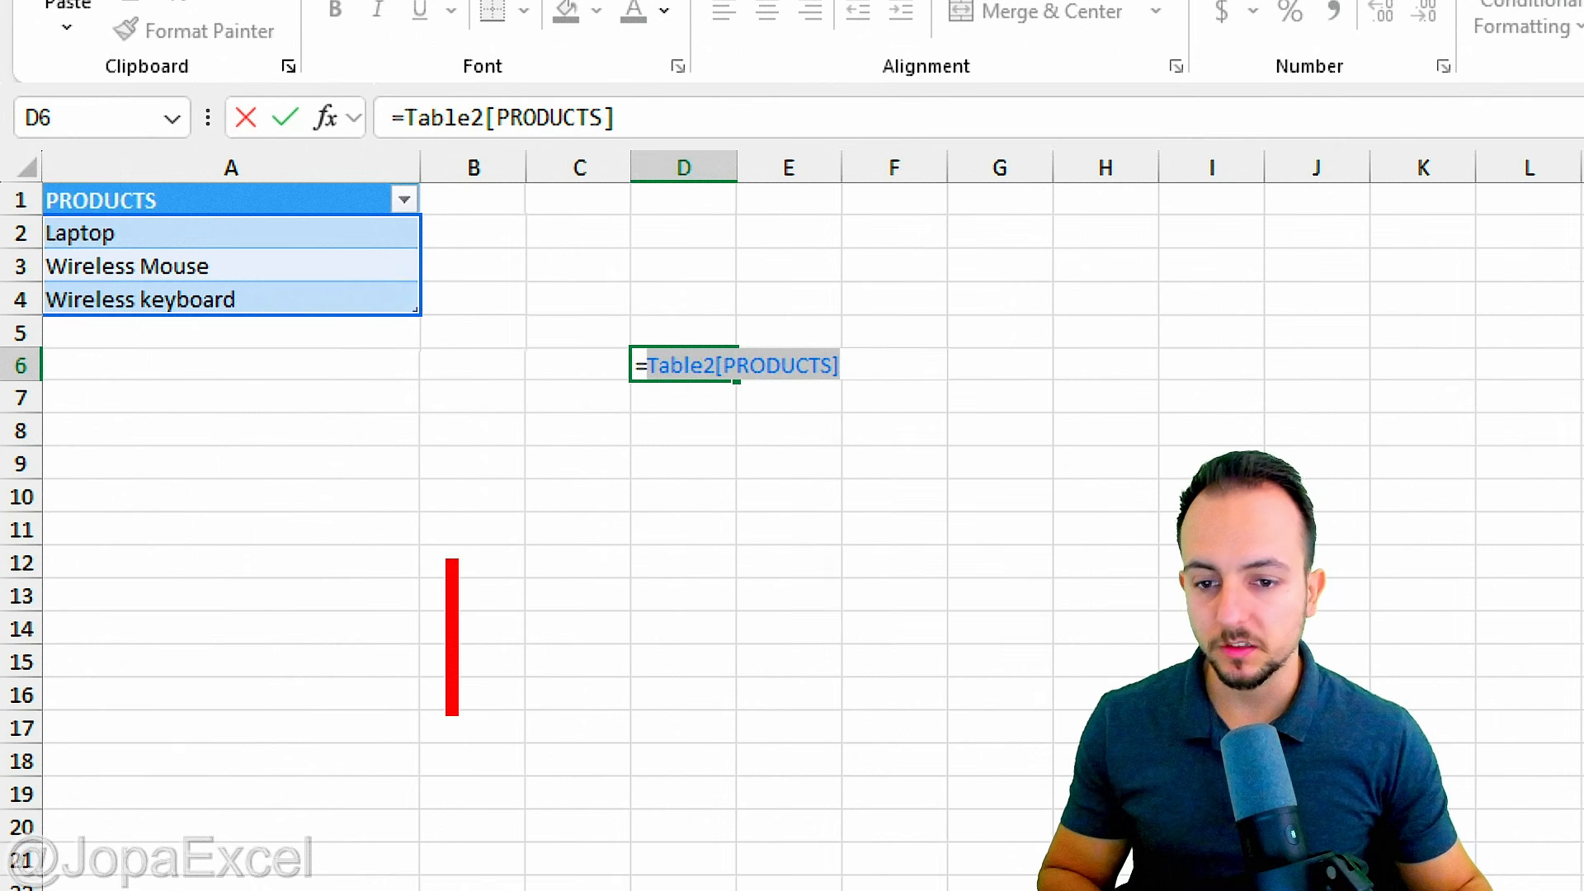
{"action": "type", "text": "ESC"}
{"action": "key", "text": "Escape"}
{"action": "key", "text": "Escape"}
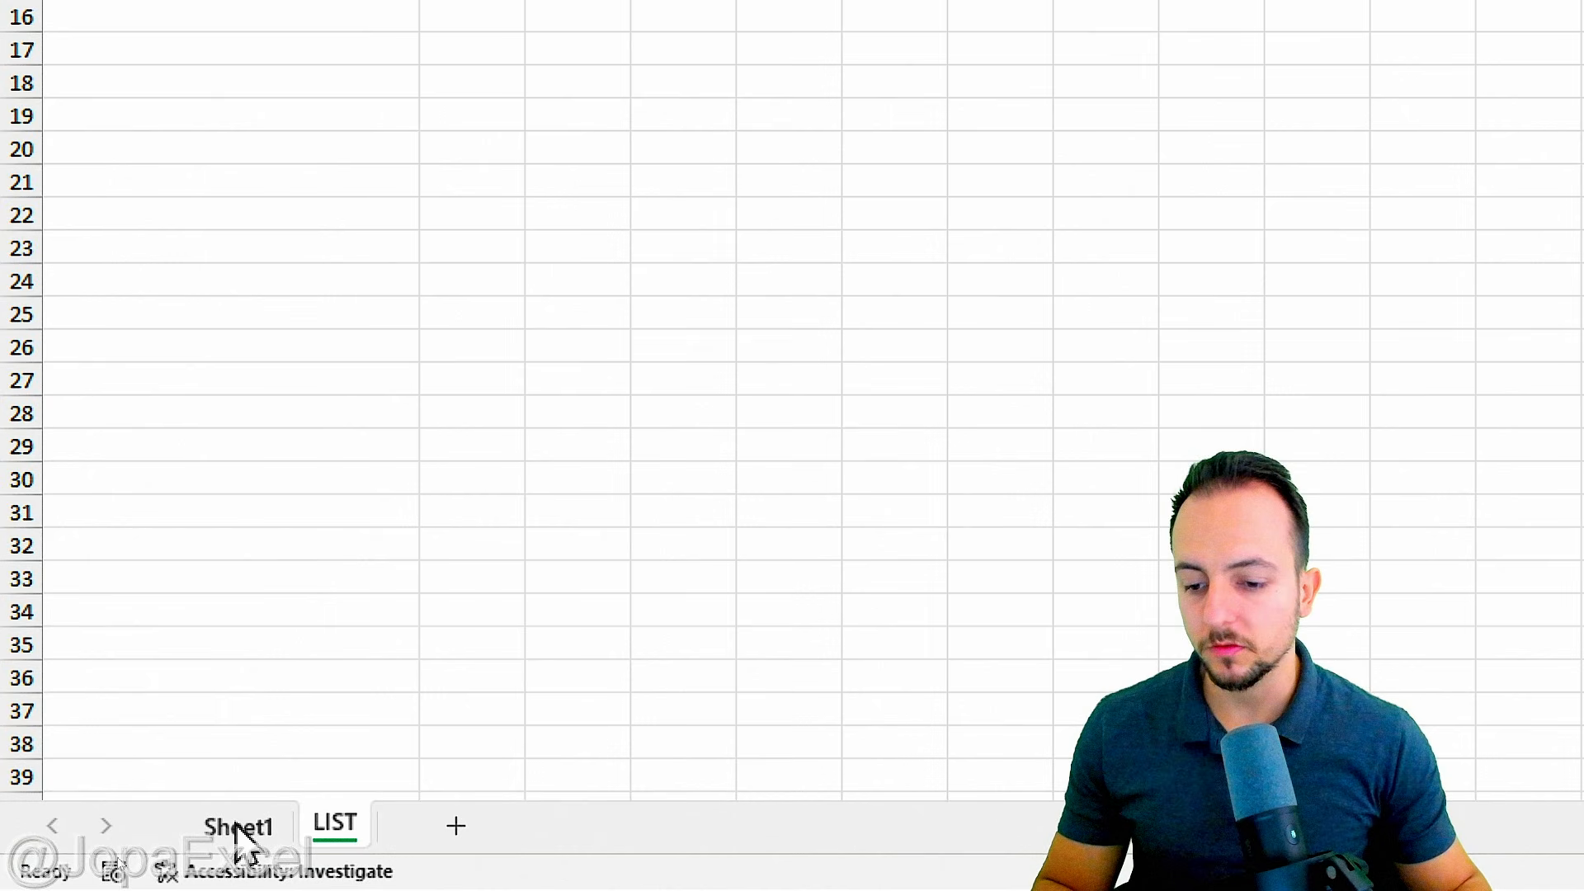
Select the existing product name cells D2:D4 of the sales table on Sheet1.
{"action": "left_click", "coordinate": [239, 829]}
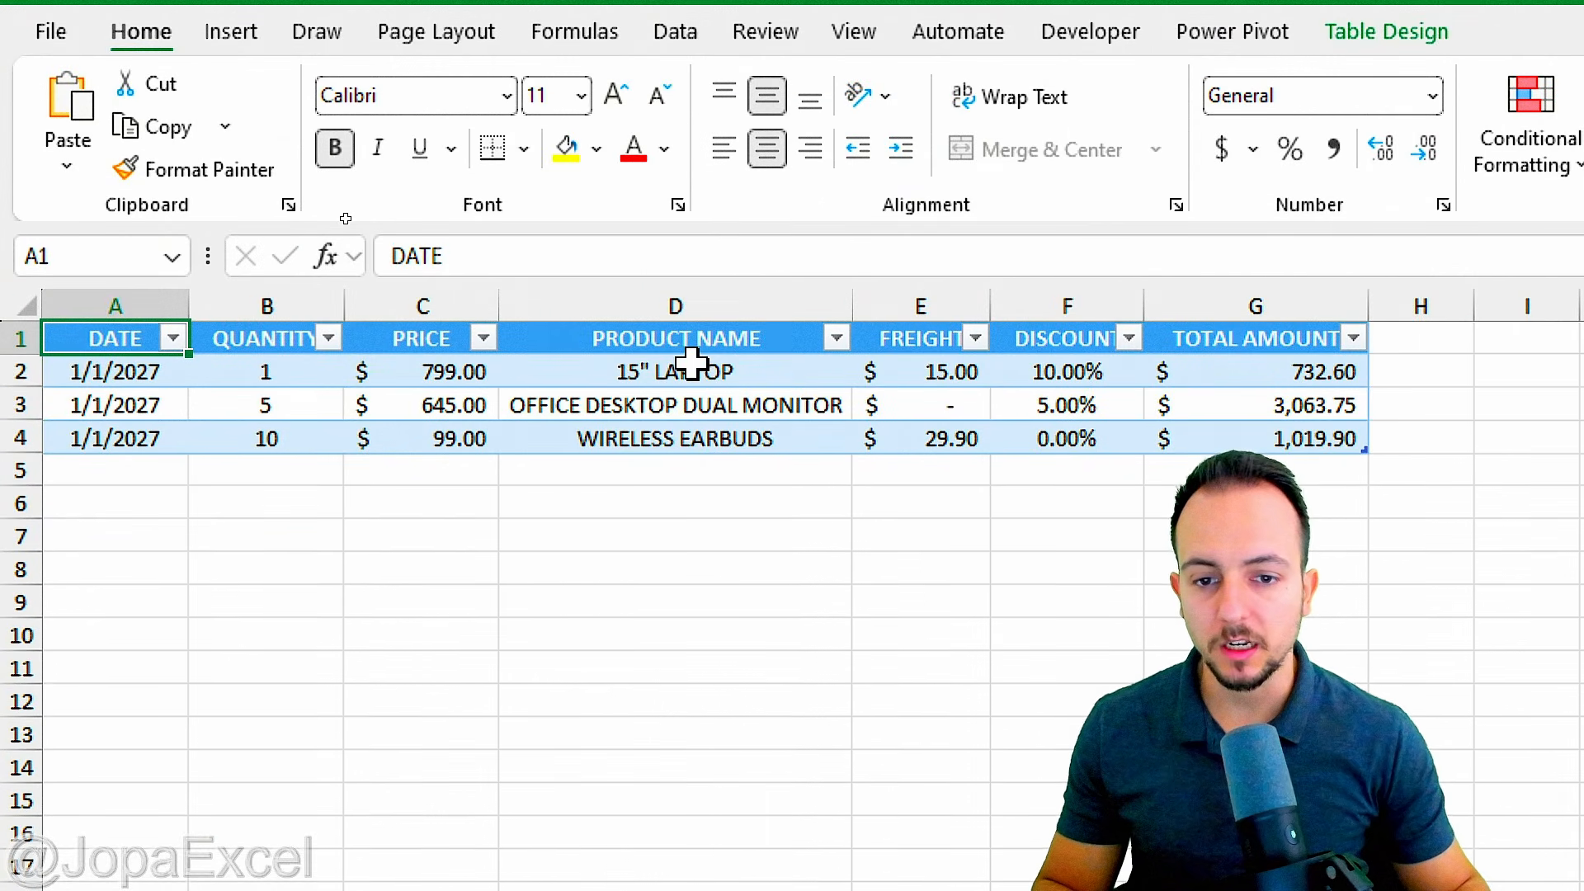
{"action": "left_click_drag", "start_coordinate": [691, 363], "coordinate": [693, 437]}
{"action": "key", "text": "ctrl+2"}
{"action": "left_click_drag", "start_coordinate": [778, 492], "coordinate": [843, 627]}
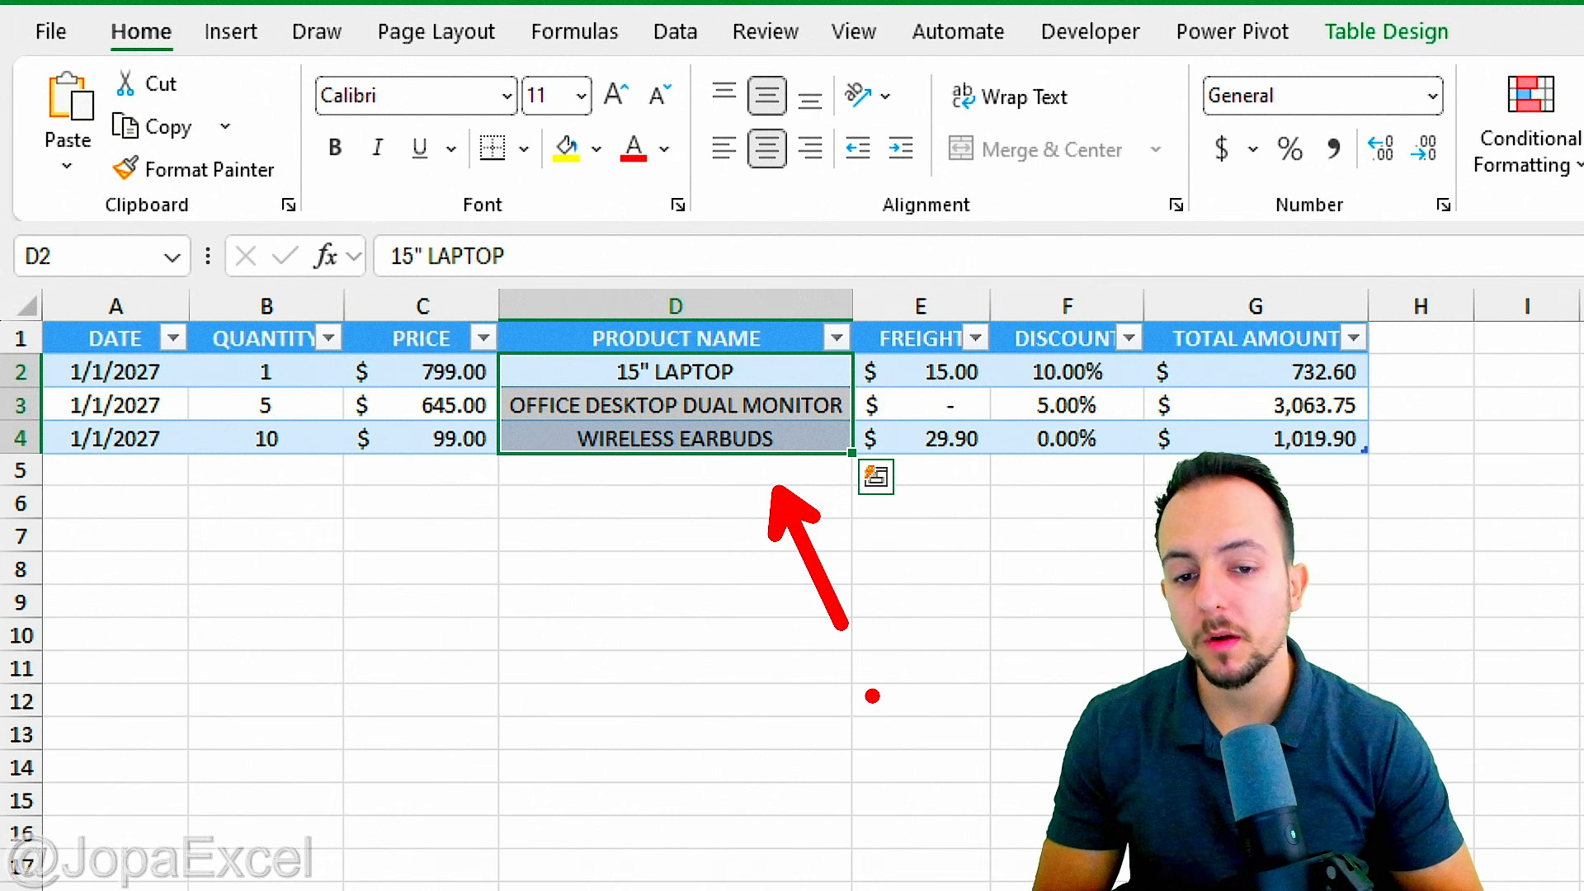
{"action": "key", "text": "e"}
{"action": "left_click_drag", "start_coordinate": [692, 484], "coordinate": [721, 739]}
{"action": "left_click_drag", "start_coordinate": [681, 680], "coordinate": [737, 726]}
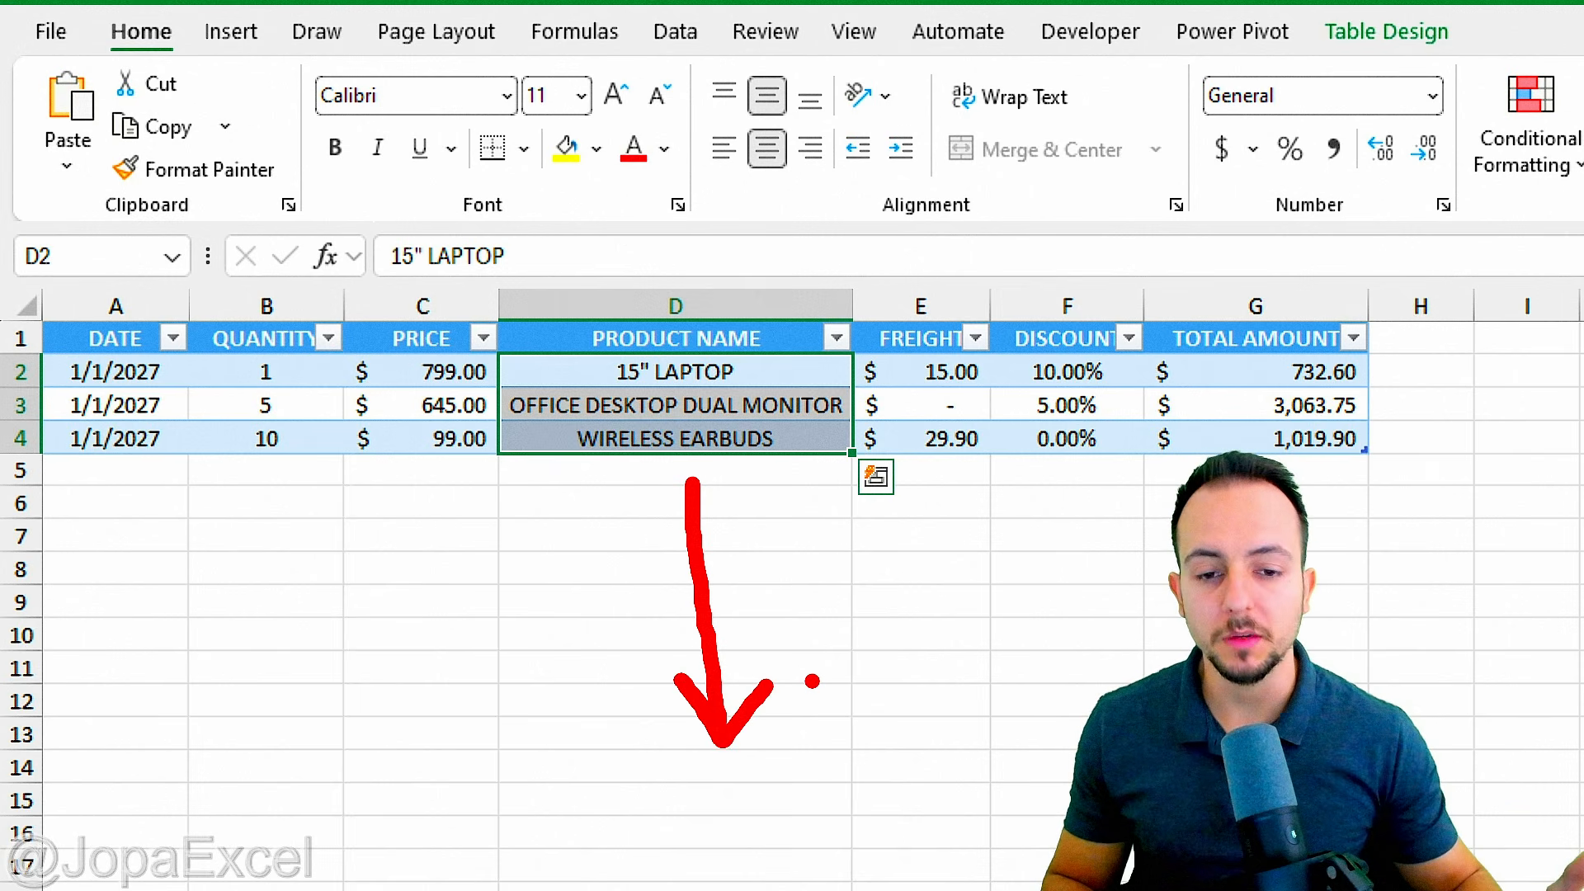
{"action": "key", "text": "Escape"}
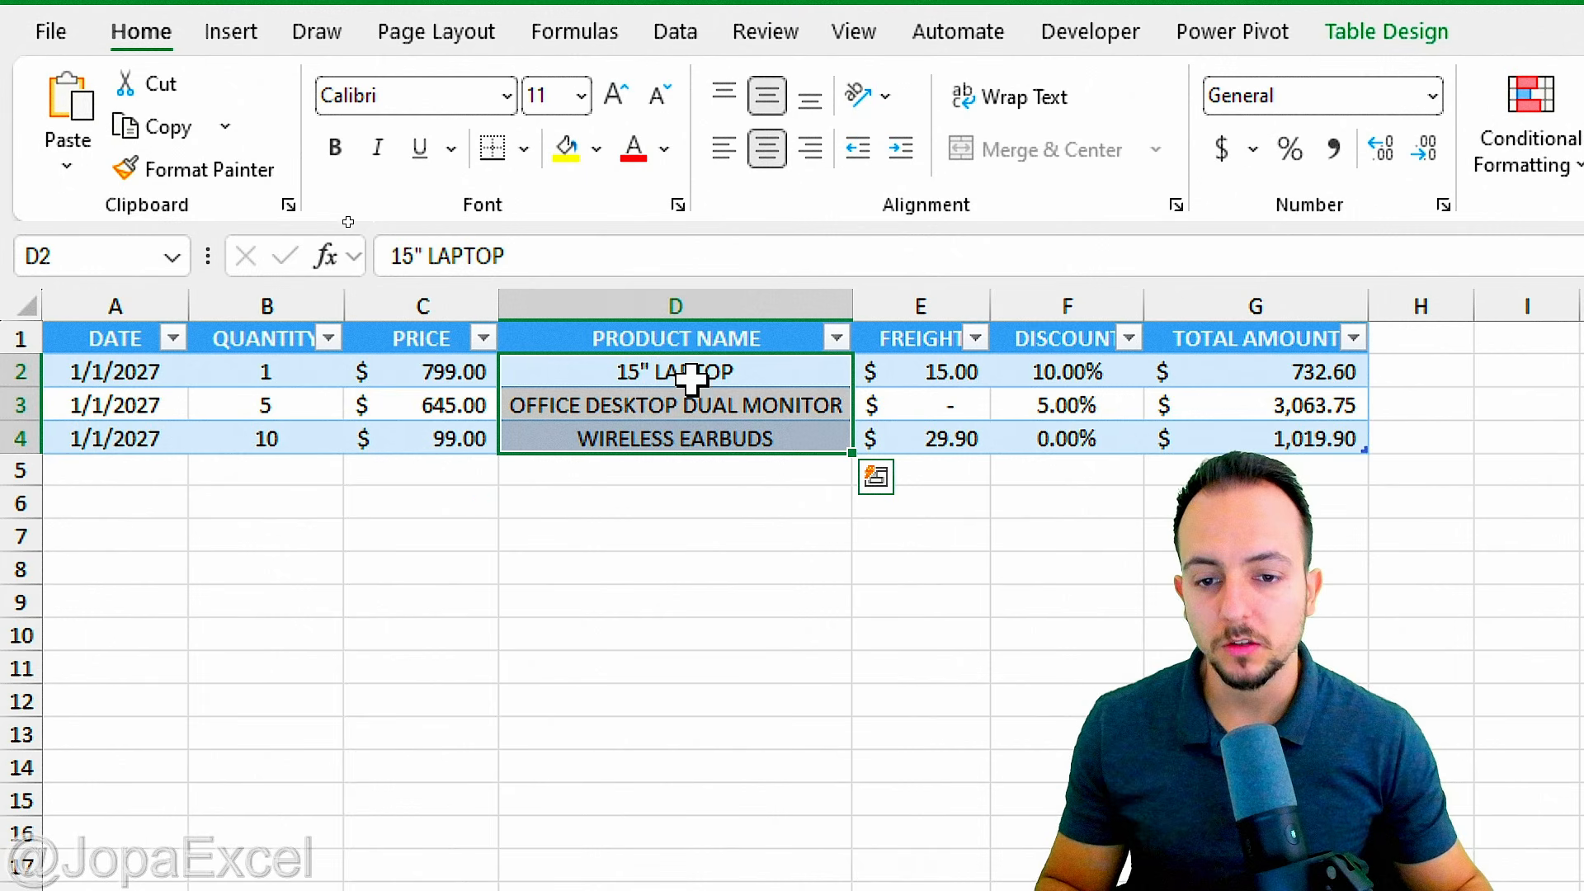
Start a data validation rule for the product name cells D2:D4 that allows a List.
{"action": "left_click_drag", "start_coordinate": [691, 369], "coordinate": [749, 428]}
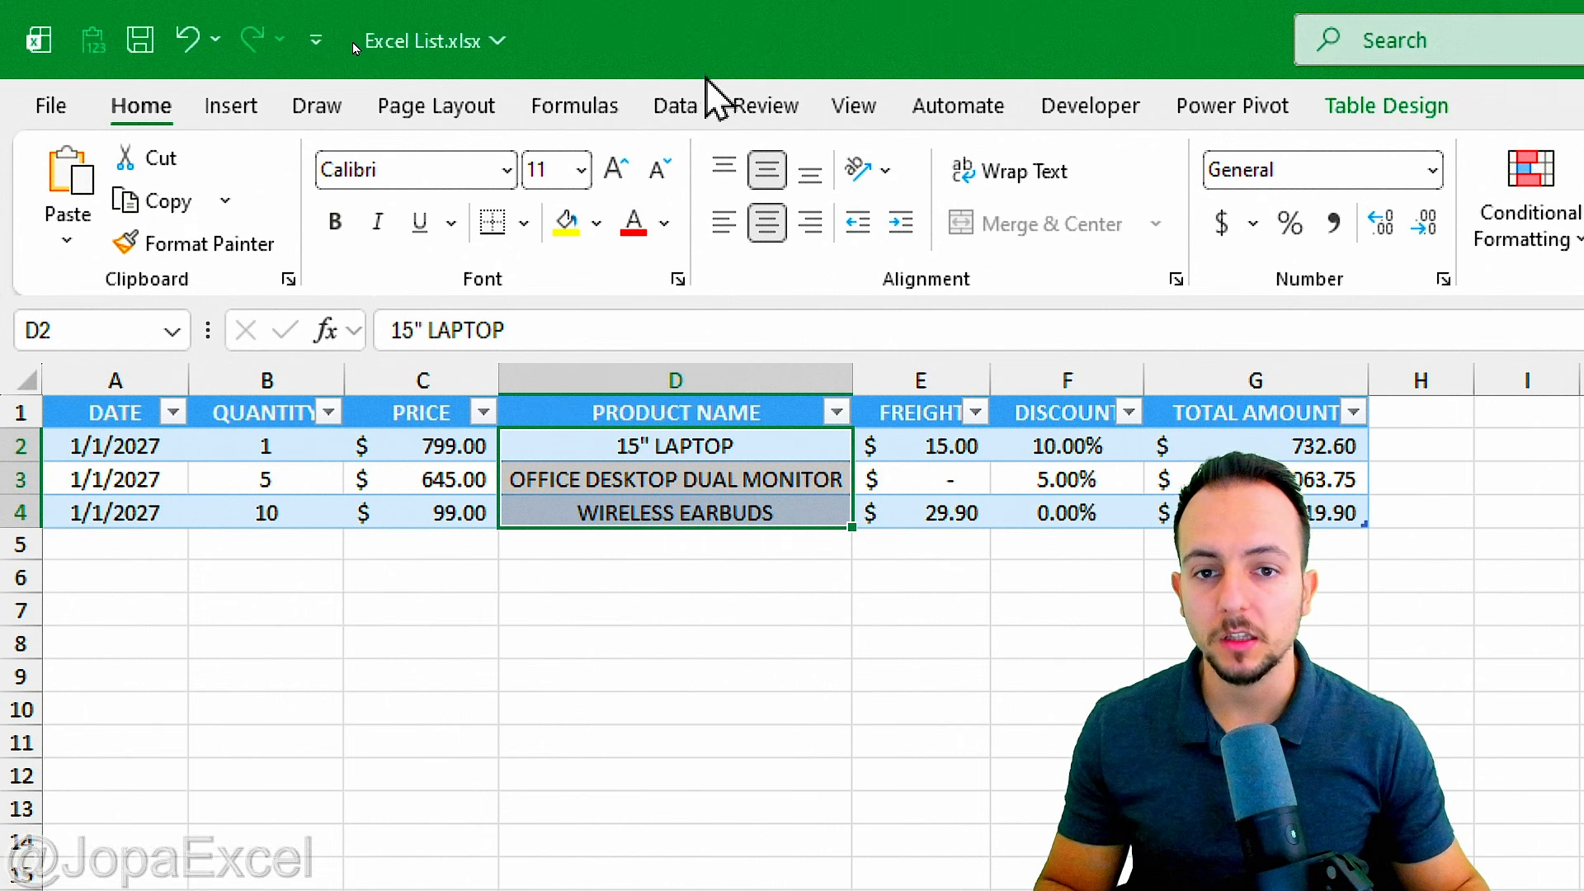
{"action": "left_click", "coordinate": [698, 48]}
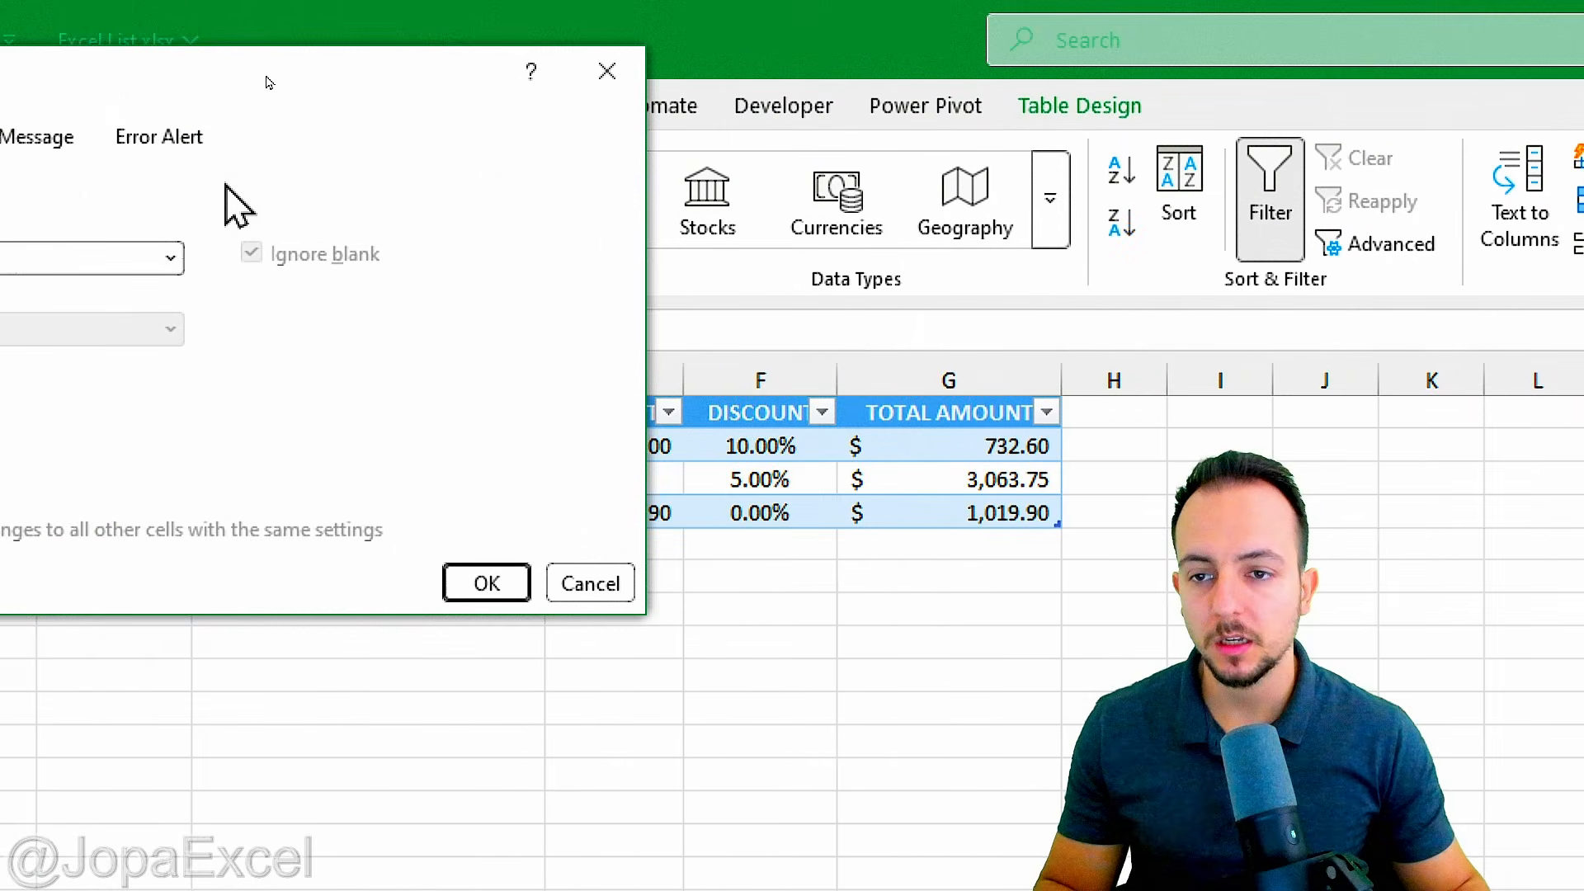
{"action": "left_click", "coordinate": [940, 272]}
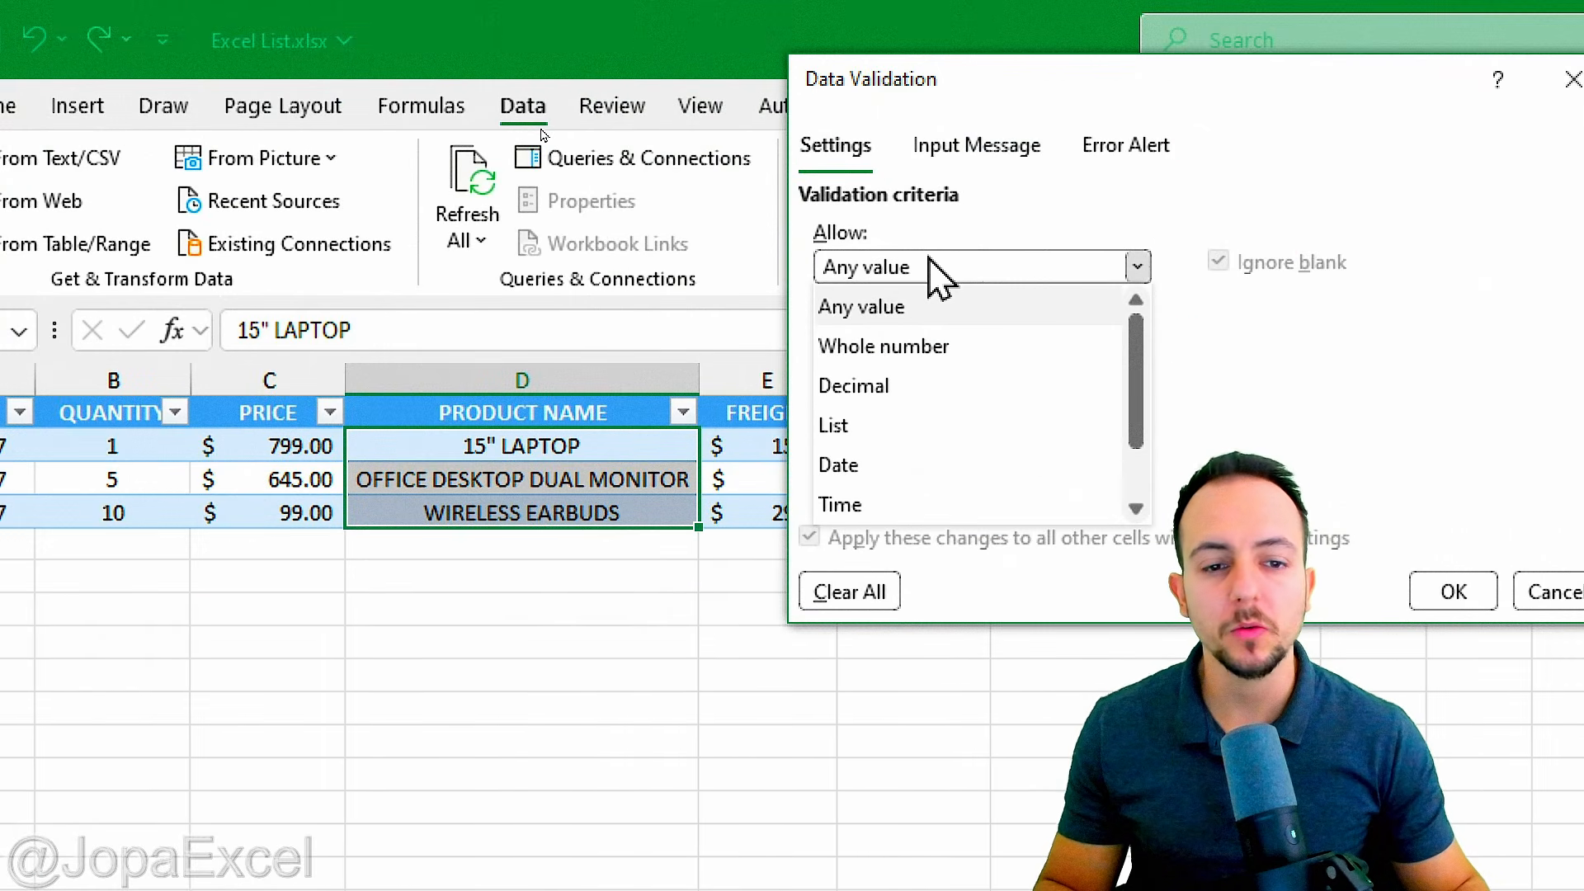
{"action": "left_click", "coordinate": [940, 425]}
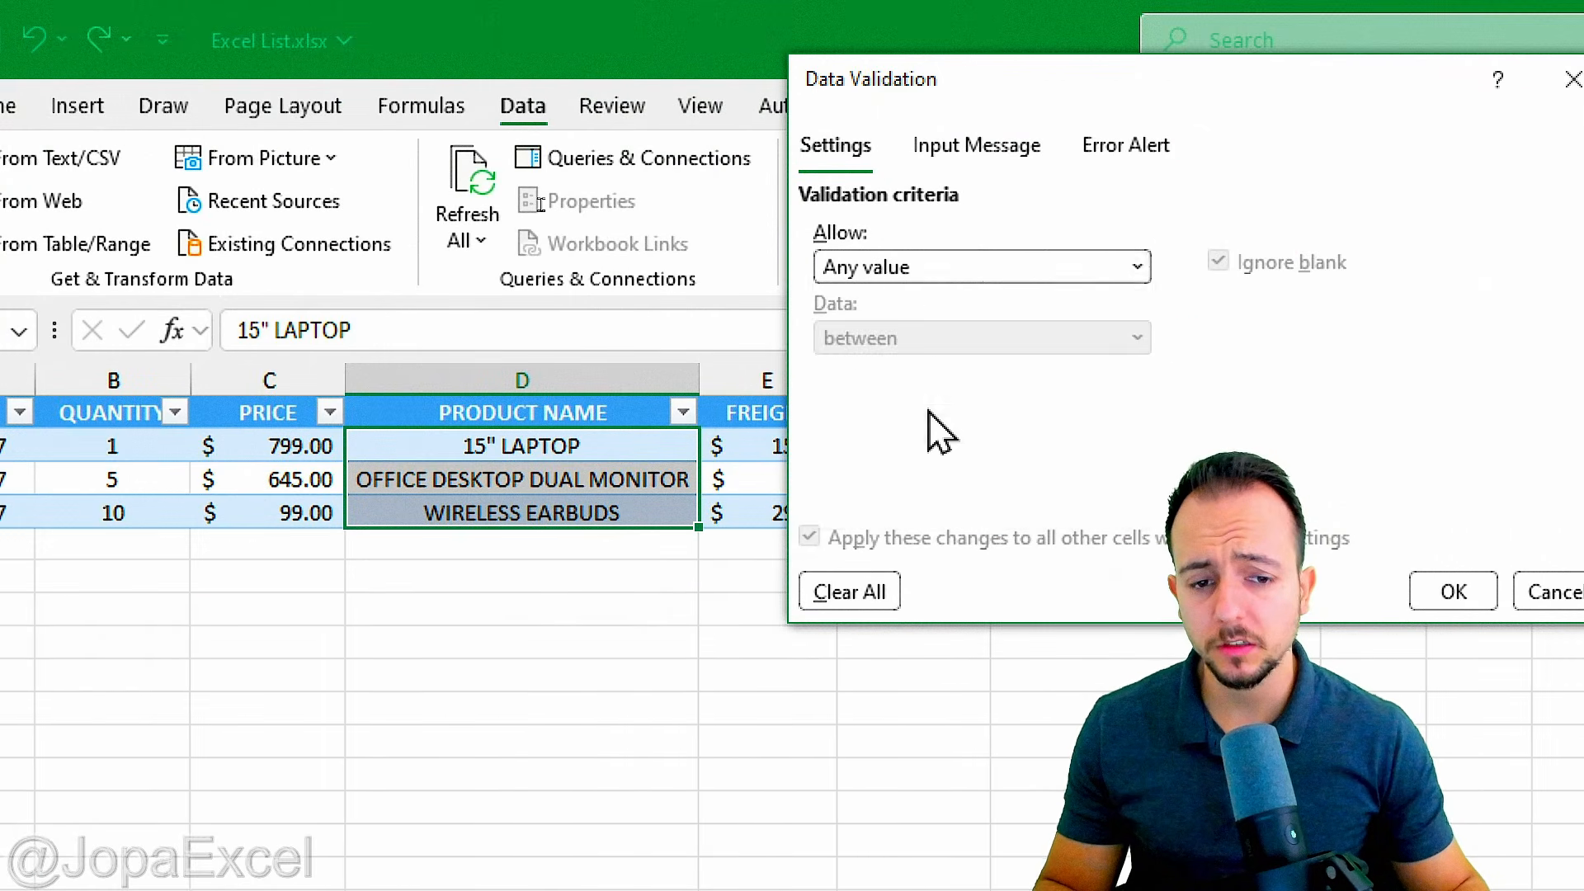
Set the validation list's source to =indirect("Table2[PRODUCTS]"), using the copied table reference, and apply the rule.
{"action": "left_click", "coordinate": [891, 411]}
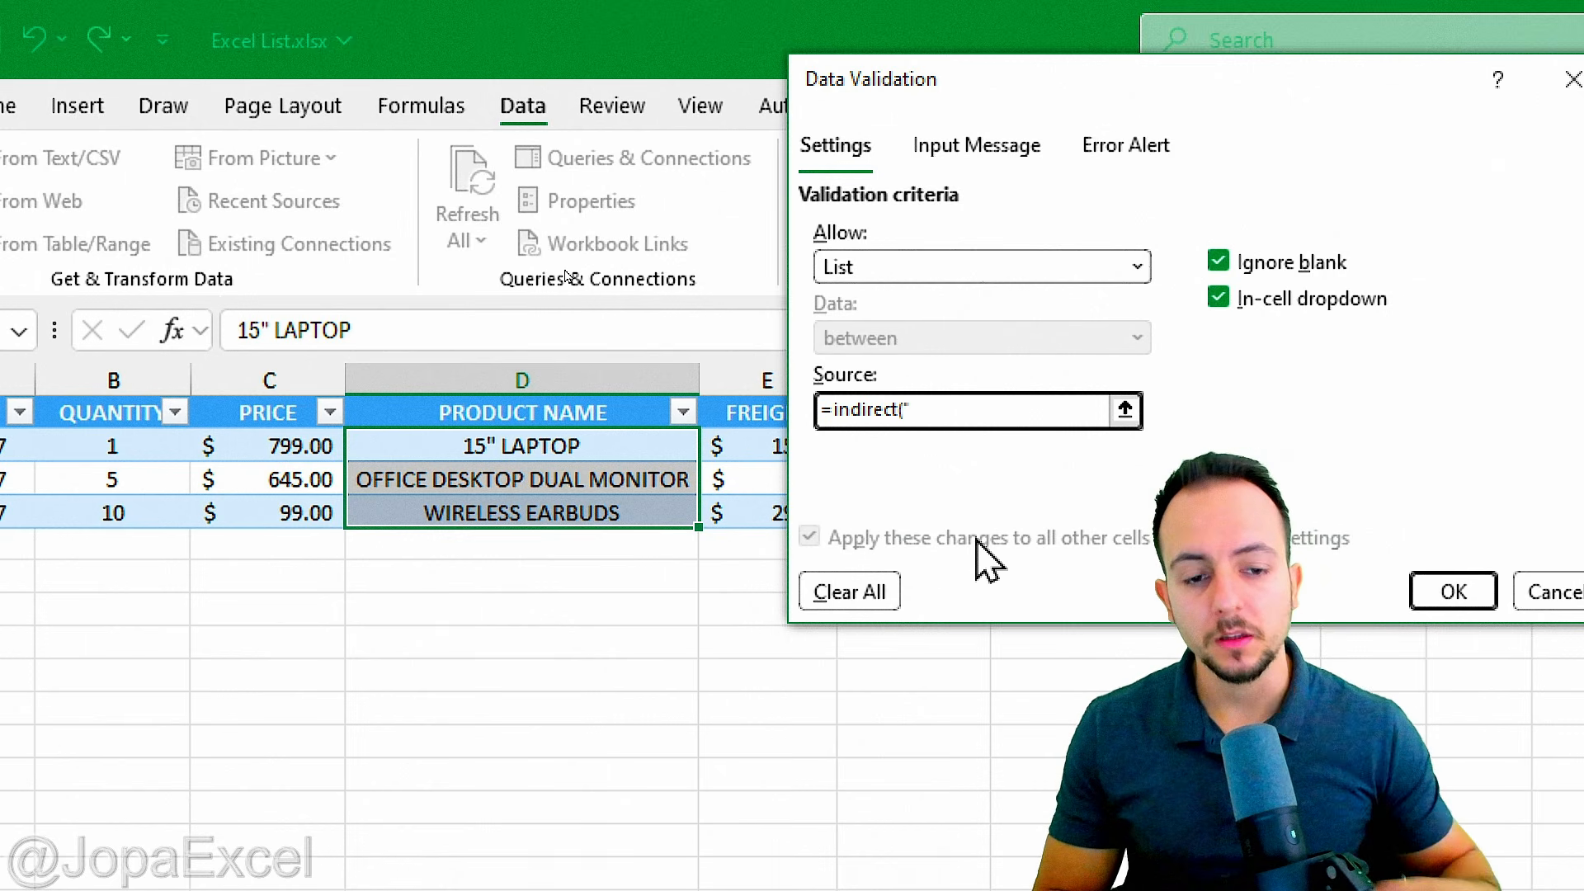
{"action": "right_click", "coordinate": [964, 410]}
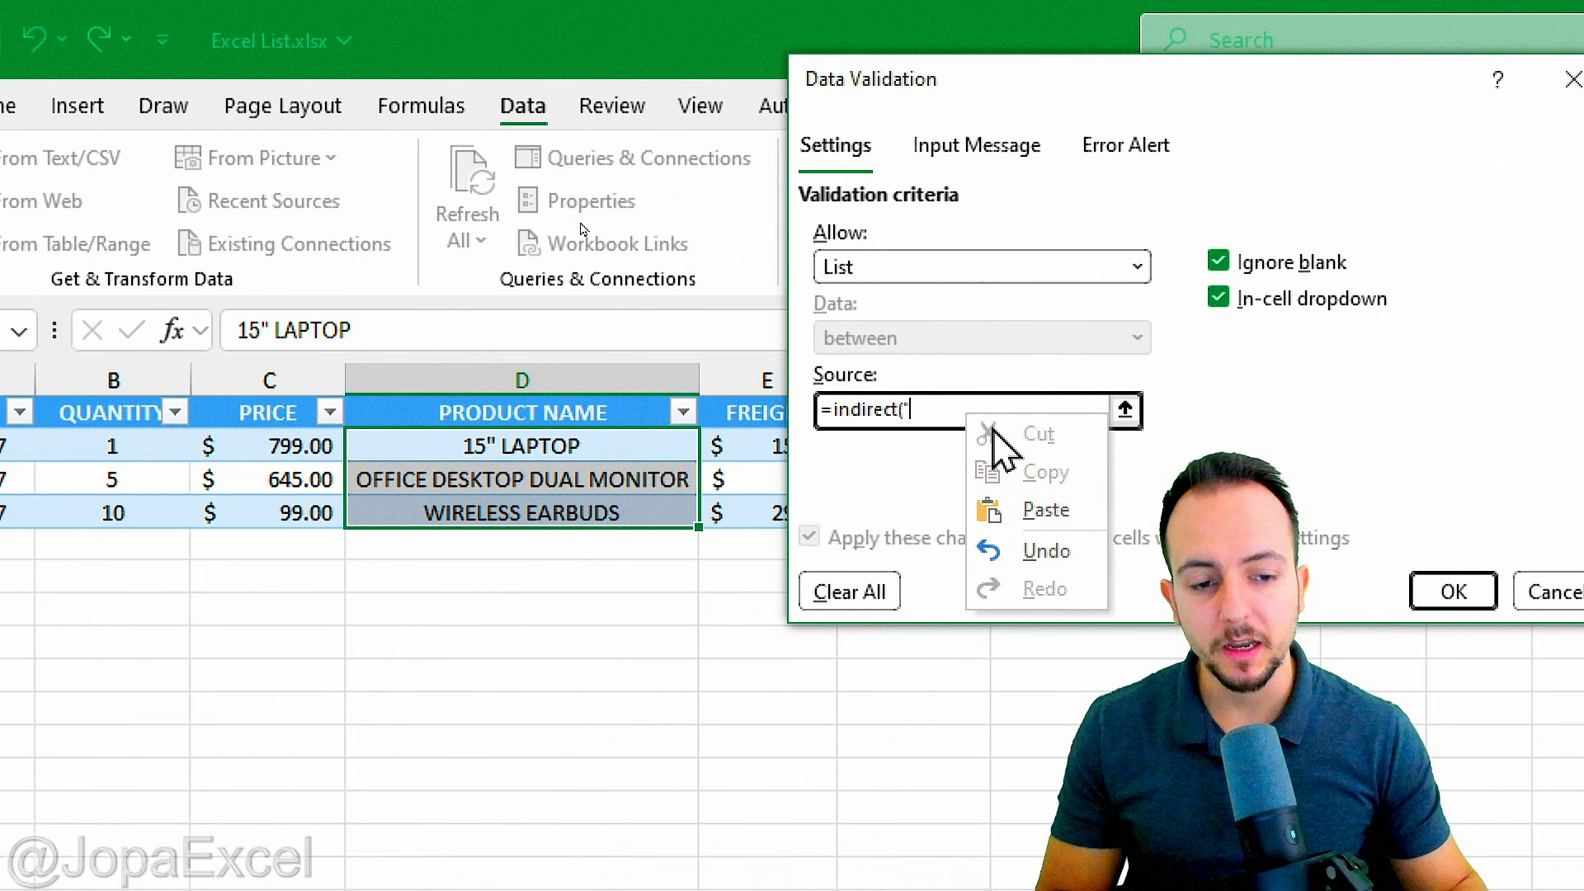
{"action": "left_click", "coordinate": [1045, 509]}
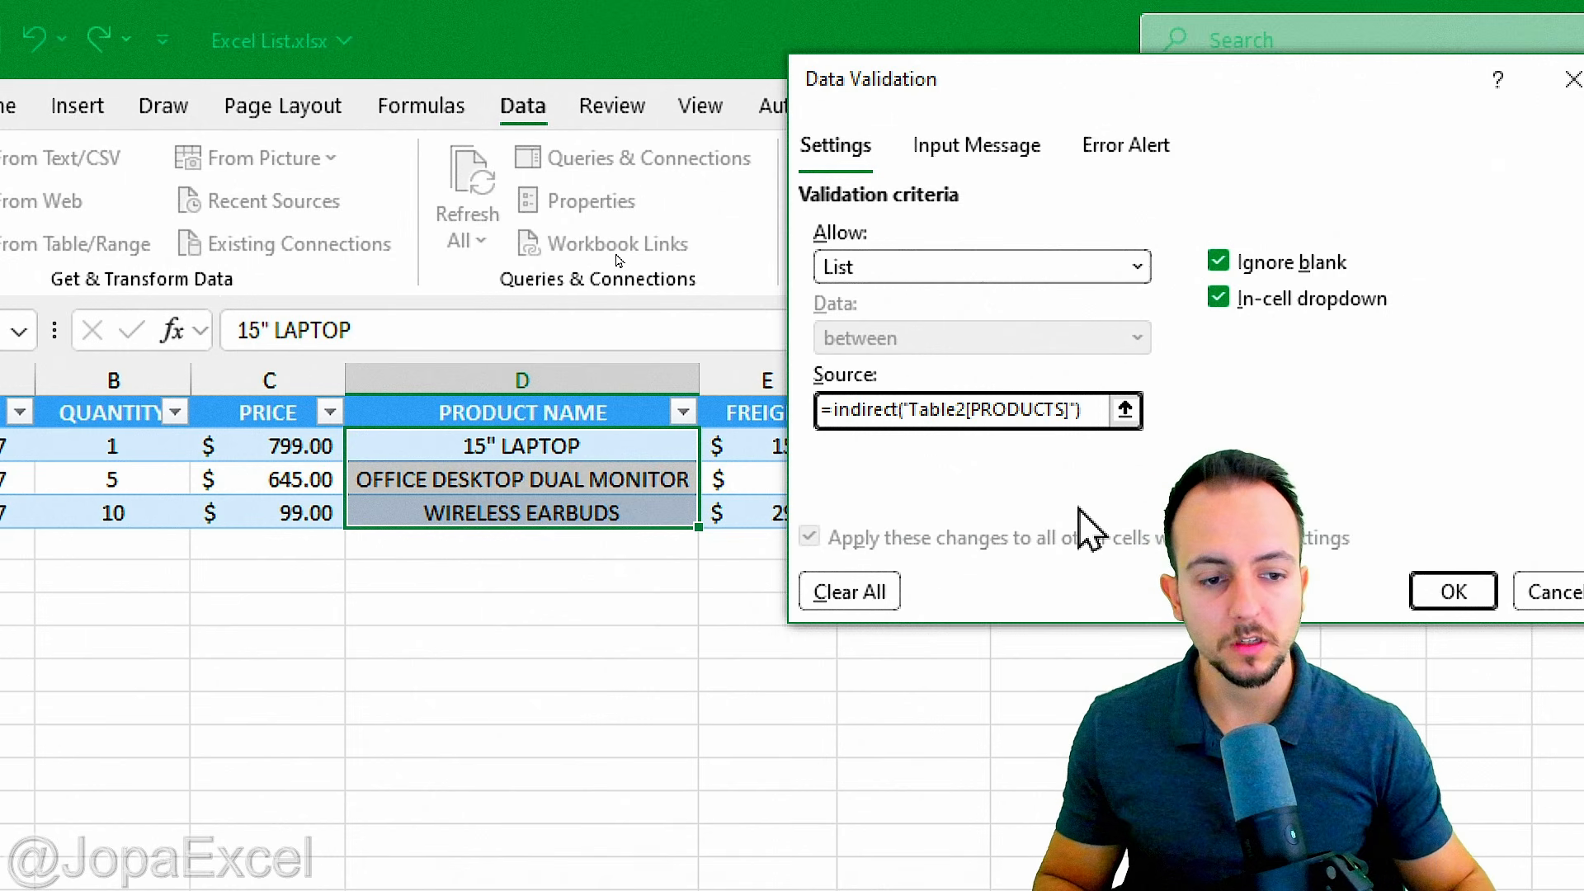
{"action": "left_click", "coordinate": [1263, 591]}
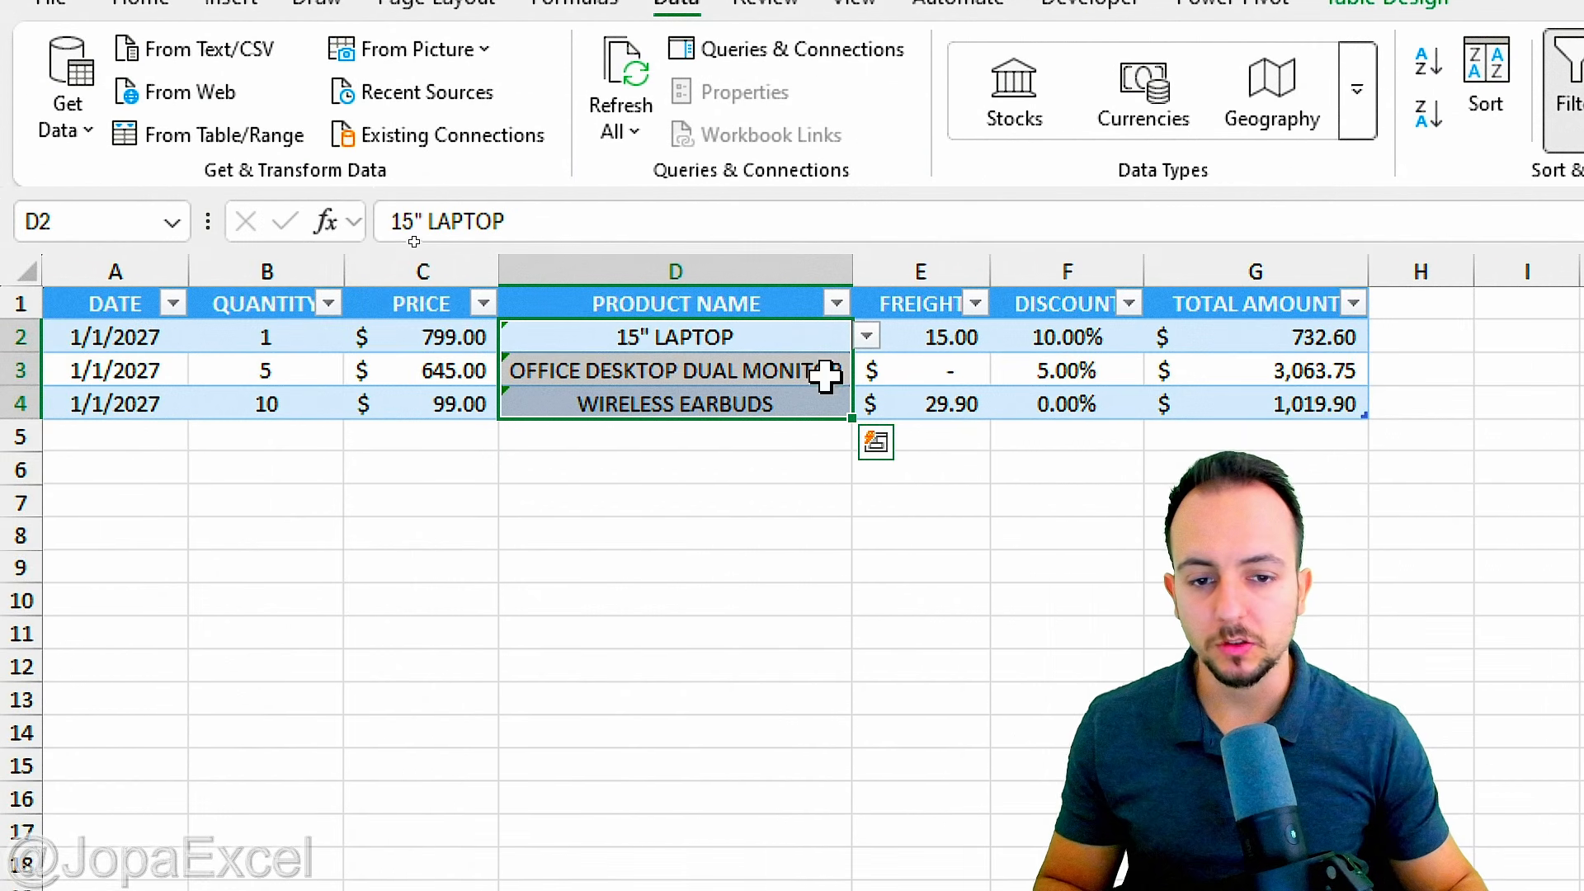
Check the product drop-down in D2 and review the product table on the LIST sheet, returning to Sheet1.
{"action": "left_click", "coordinate": [866, 337]}
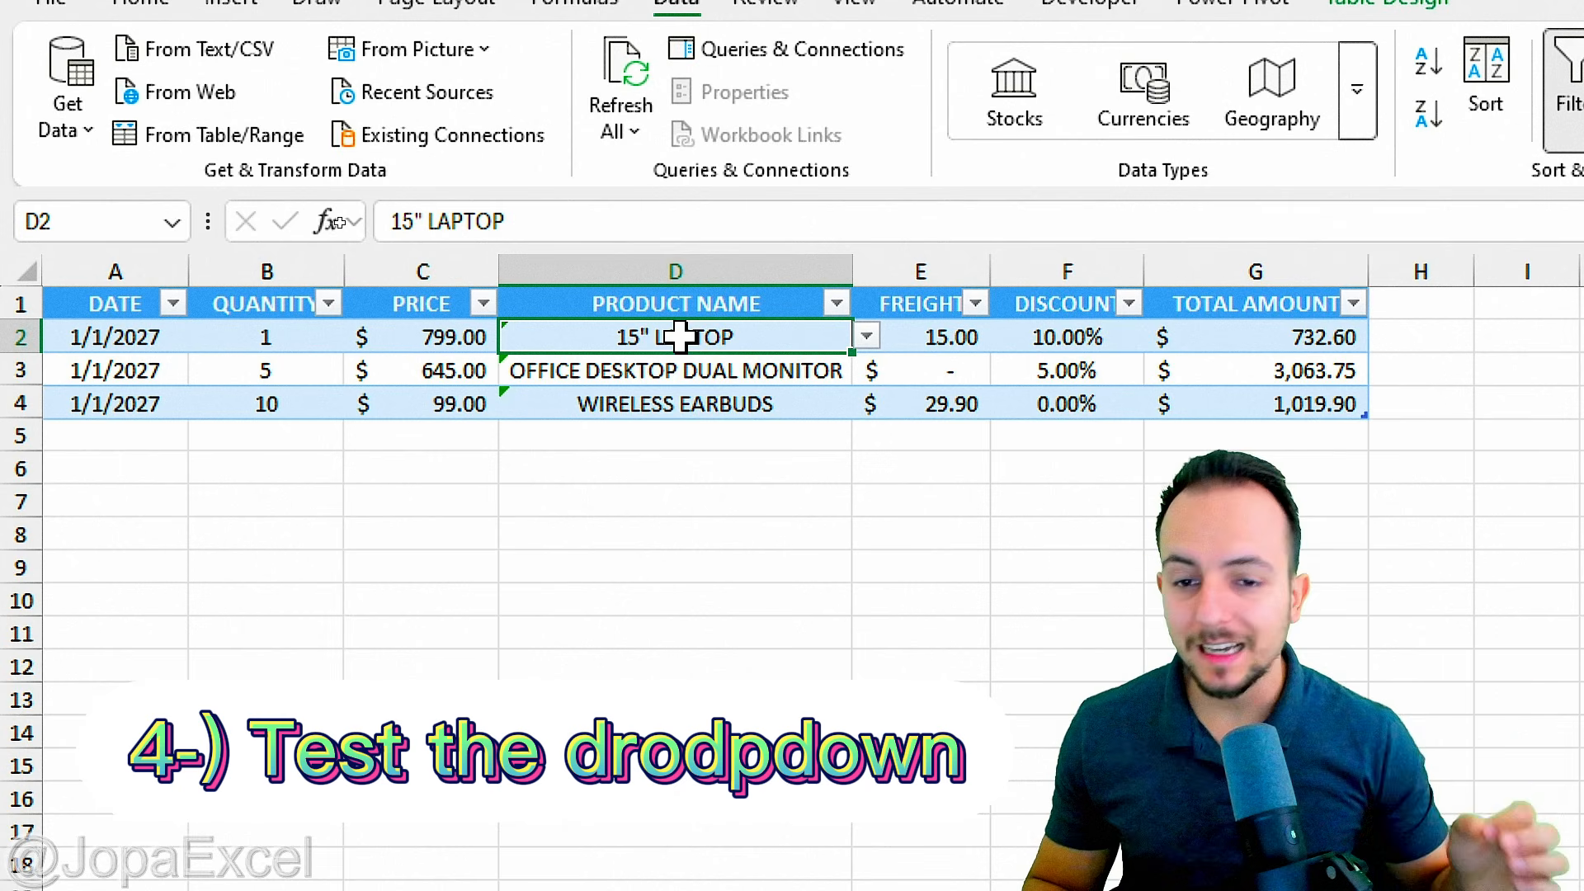
{"action": "left_click", "coordinate": [130, 441]}
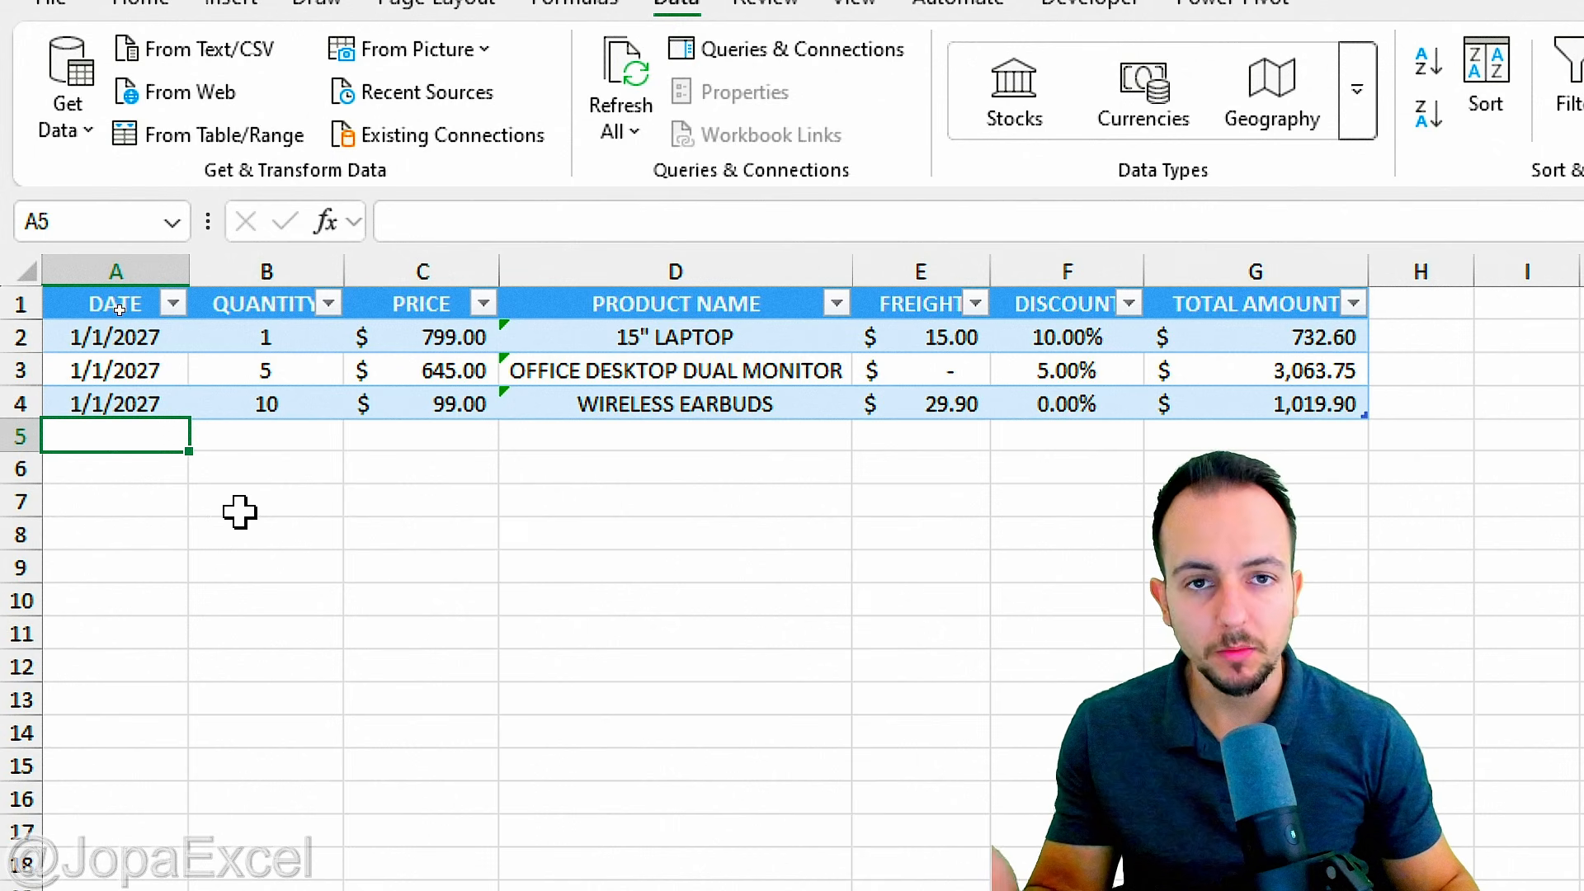
{"action": "left_click_drag", "start_coordinate": [130, 269], "coordinate": [1256, 271]}
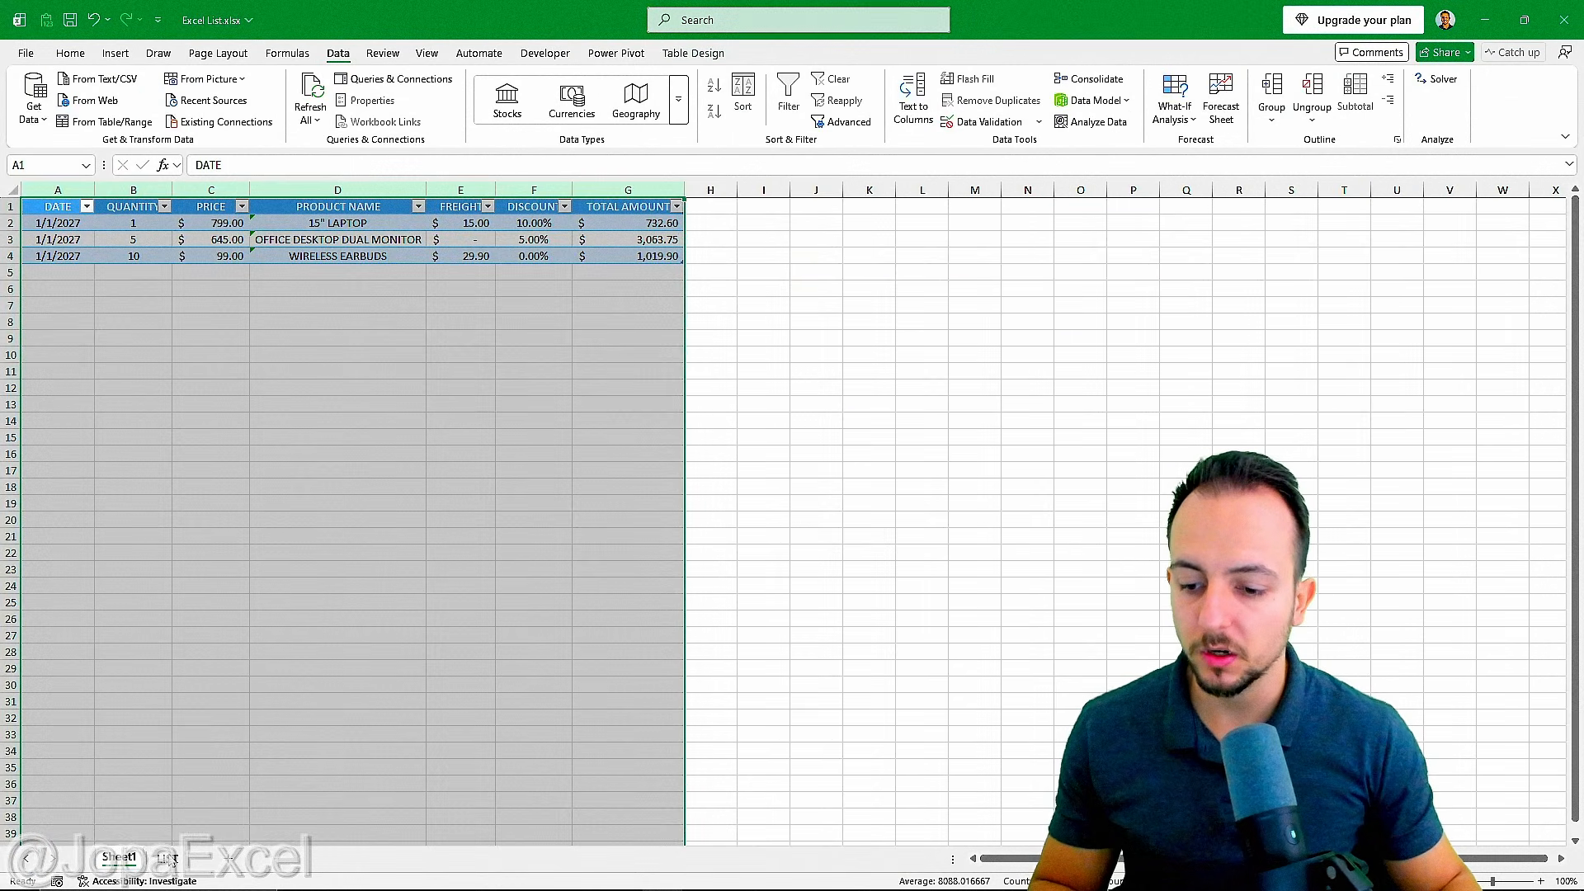
{"action": "left_click", "coordinate": [167, 858]}
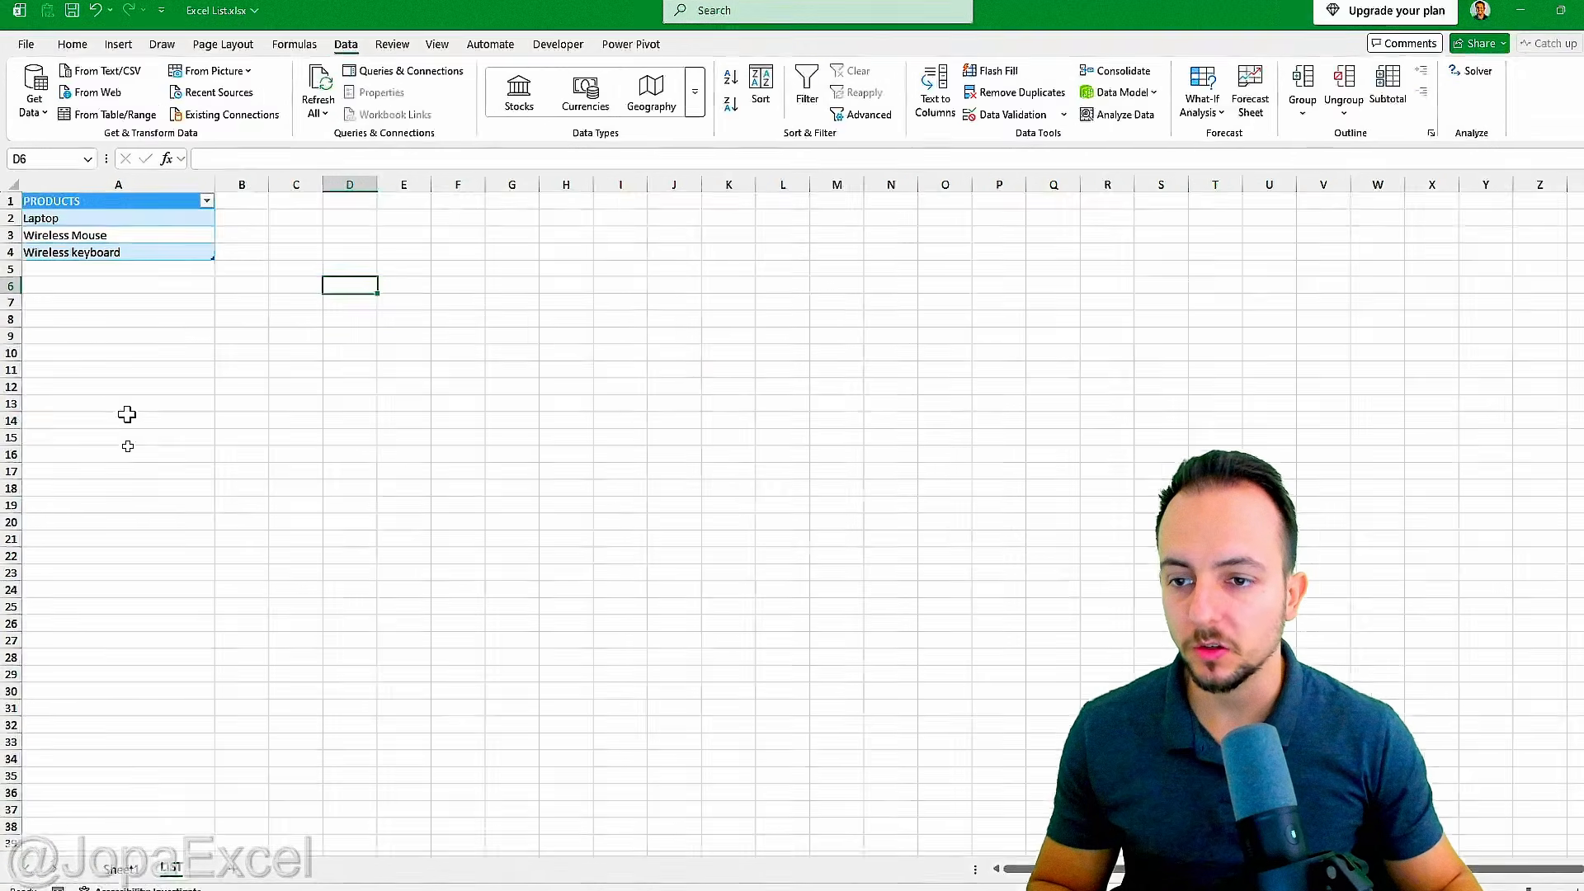
{"action": "left_click", "coordinate": [119, 869]}
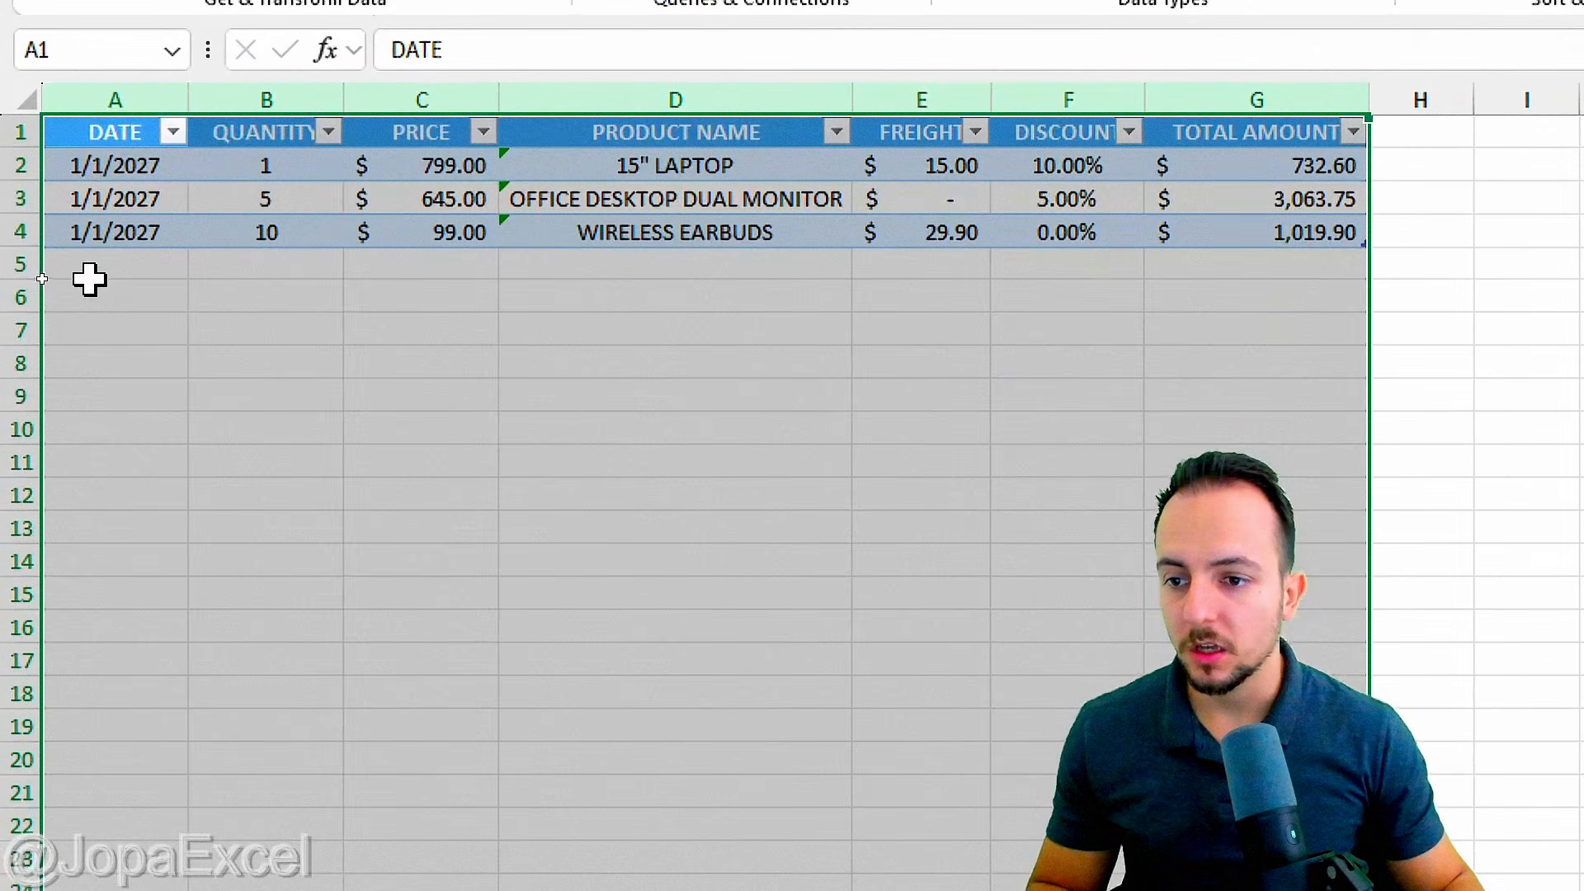
Add a new row to the sales table by entering the quantity 3 in B5.
{"action": "left_click", "coordinate": [76, 272]}
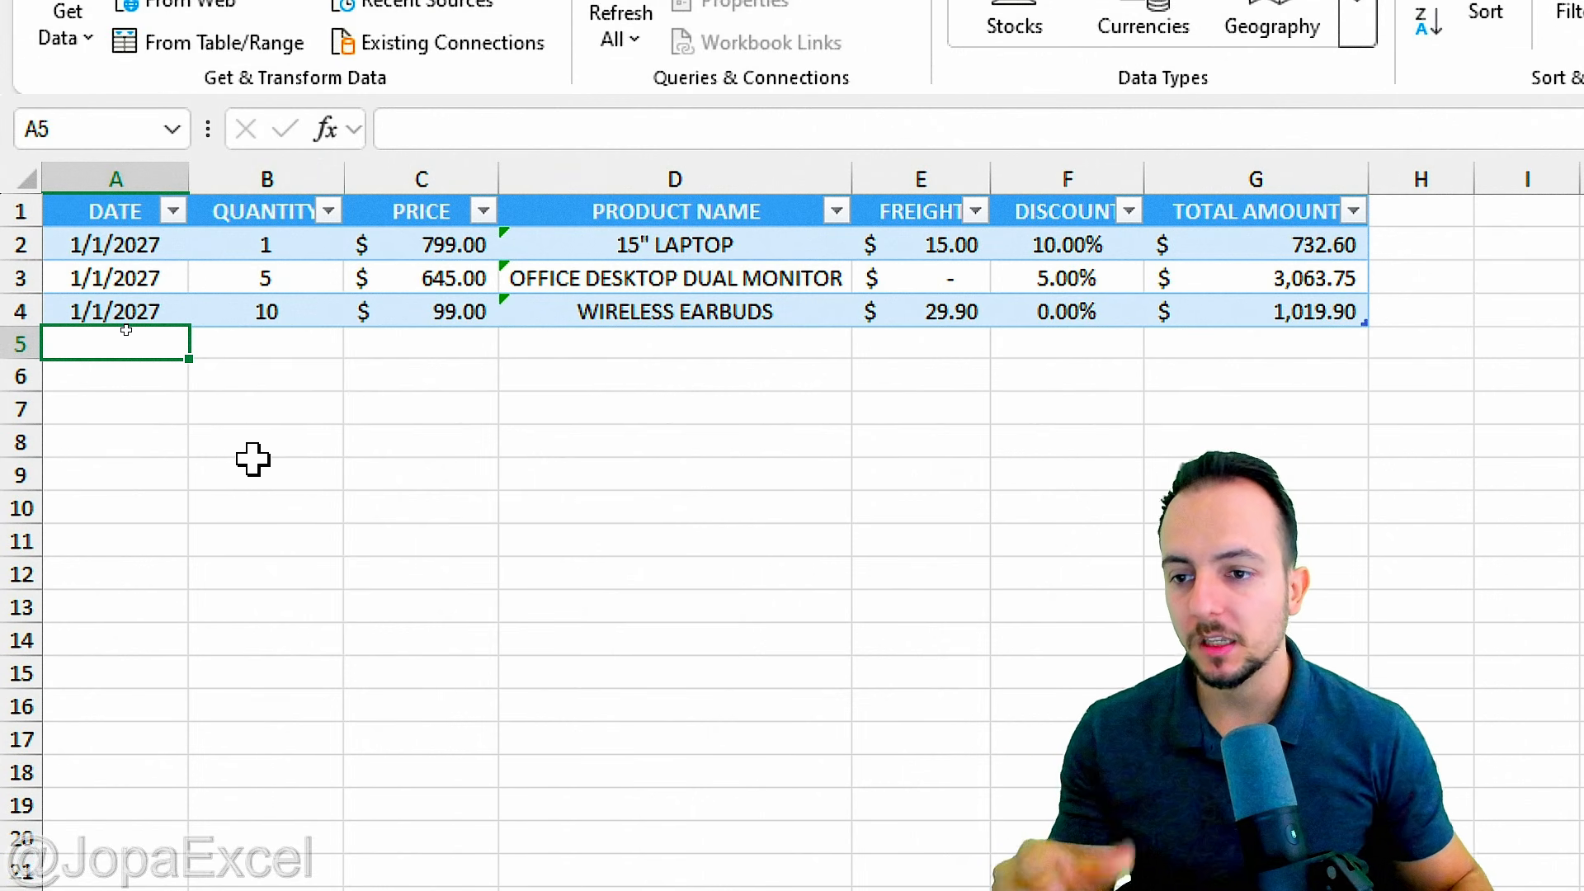
{"action": "left_click", "coordinate": [241, 342]}
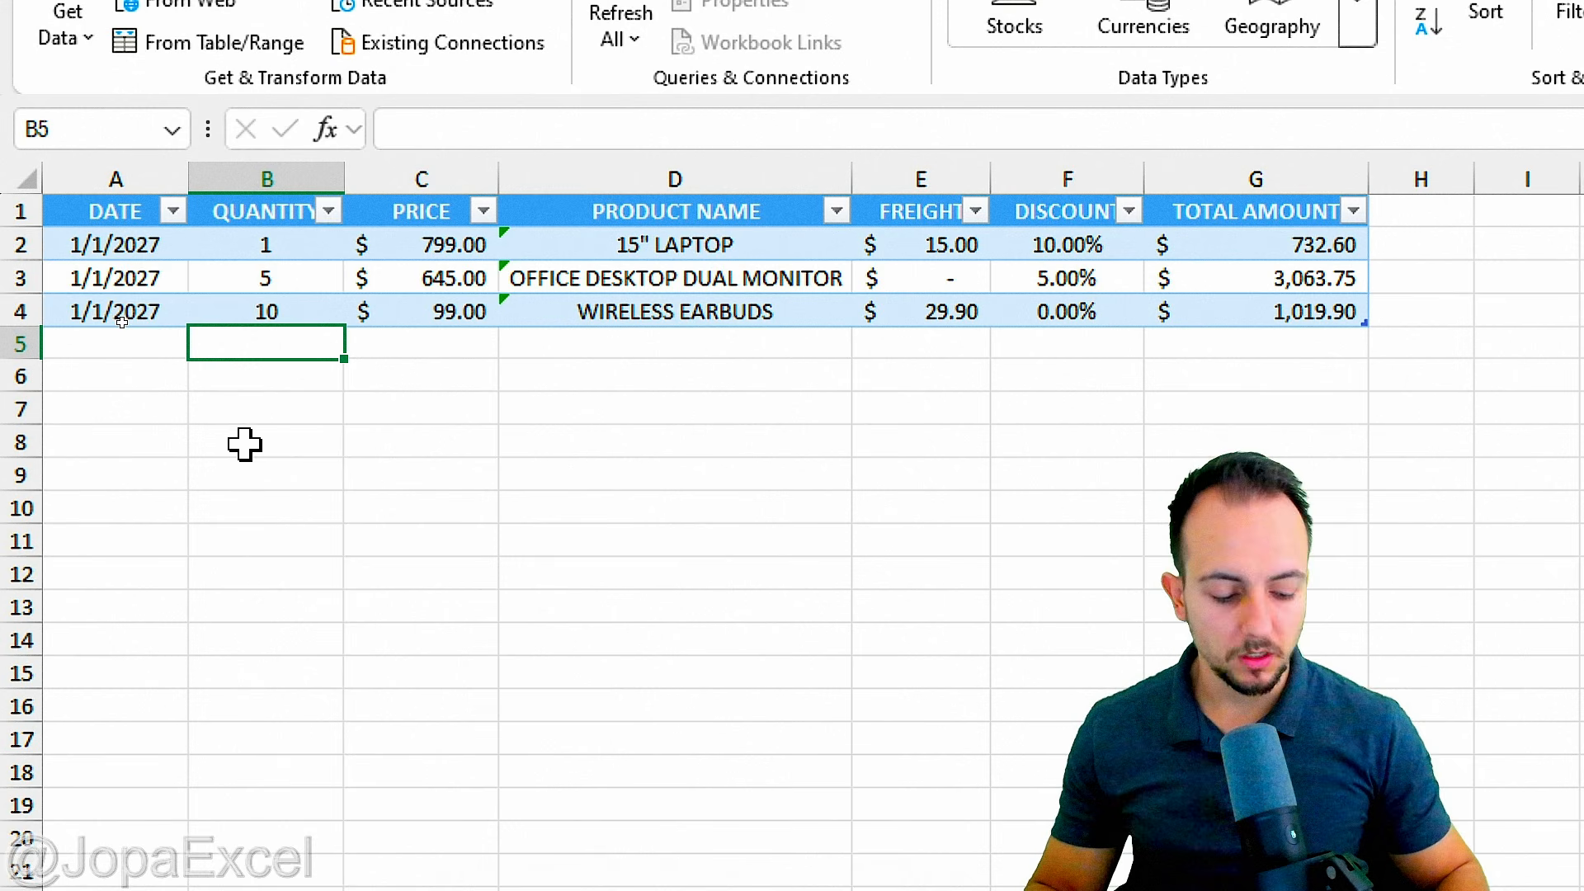
{"action": "type", "text": "3"}
{"action": "key", "text": "Return"}
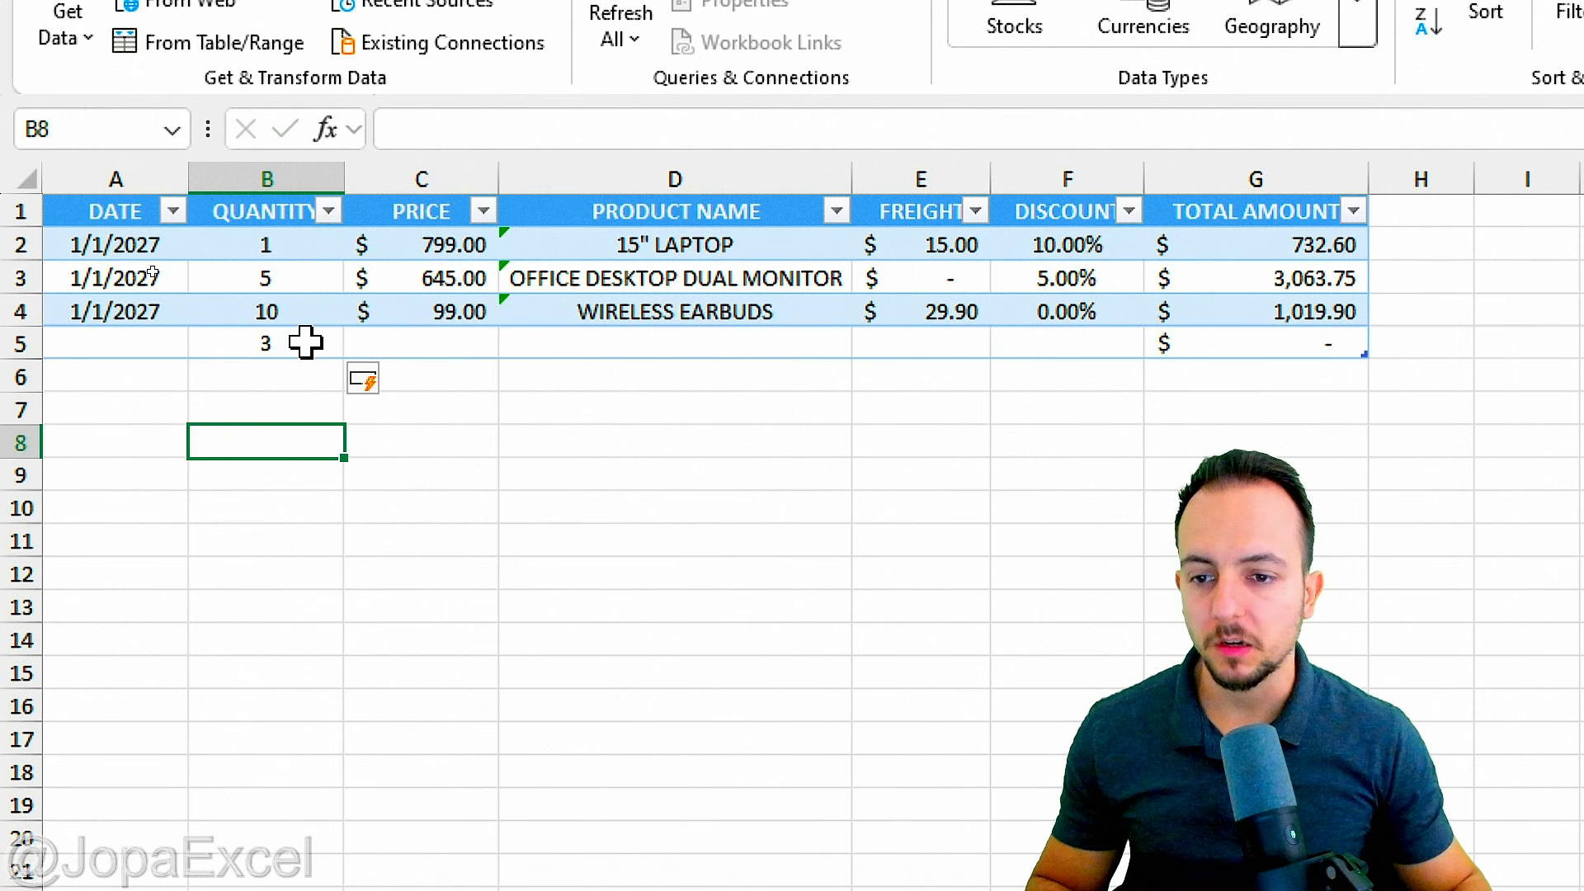
Choose Wireless Mouse from the drop-down list as the product name in D5.
{"action": "left_click", "coordinate": [18, 346]}
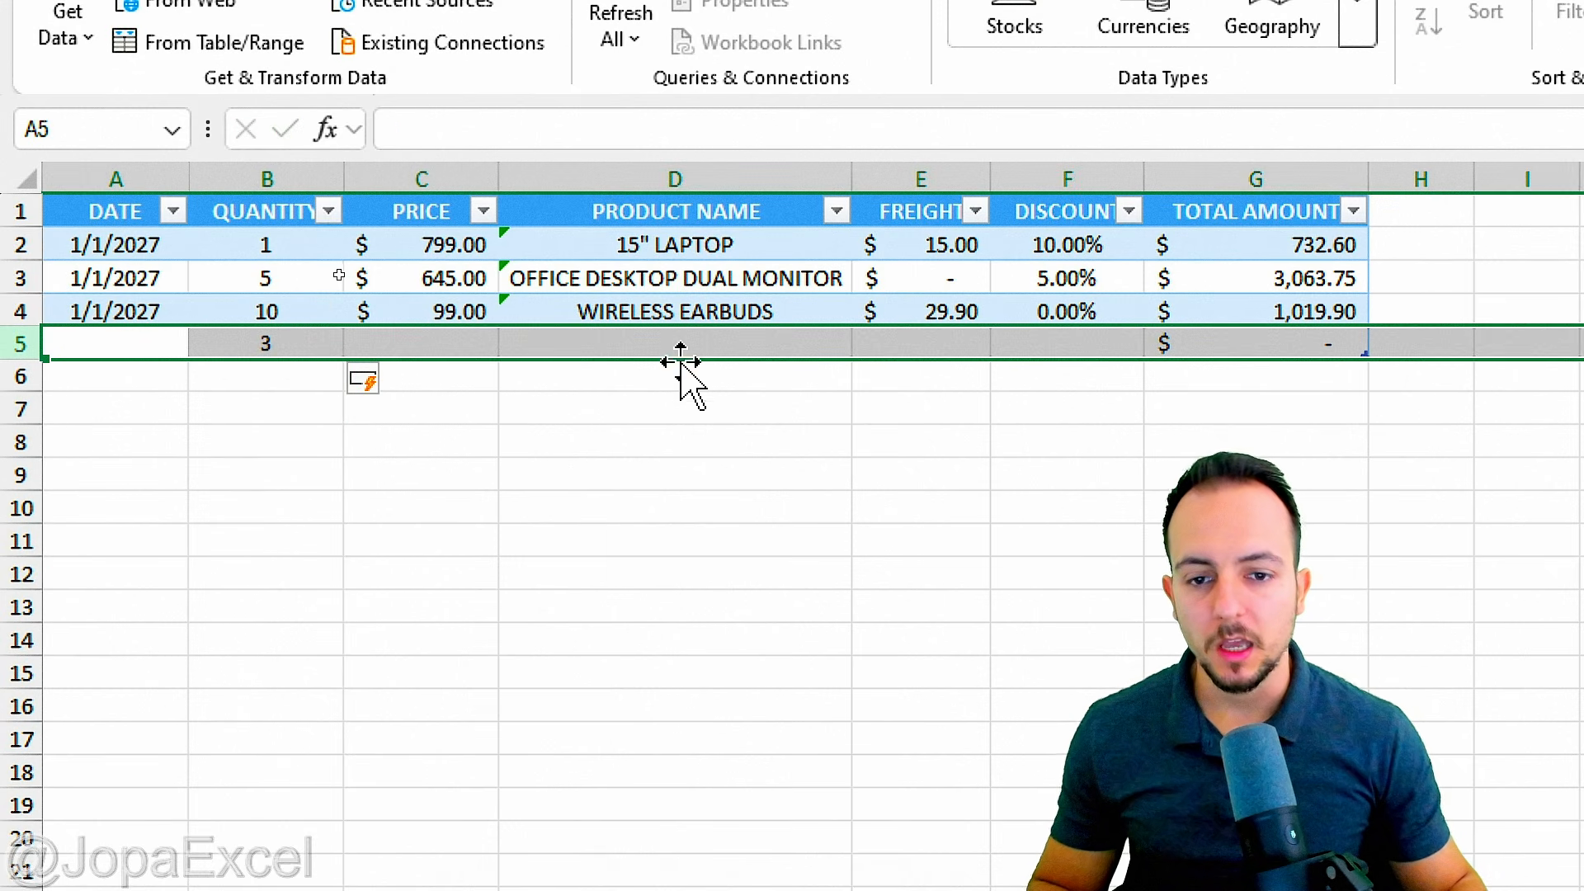
{"action": "left_click", "coordinate": [711, 340]}
{"action": "left_click", "coordinate": [865, 350]}
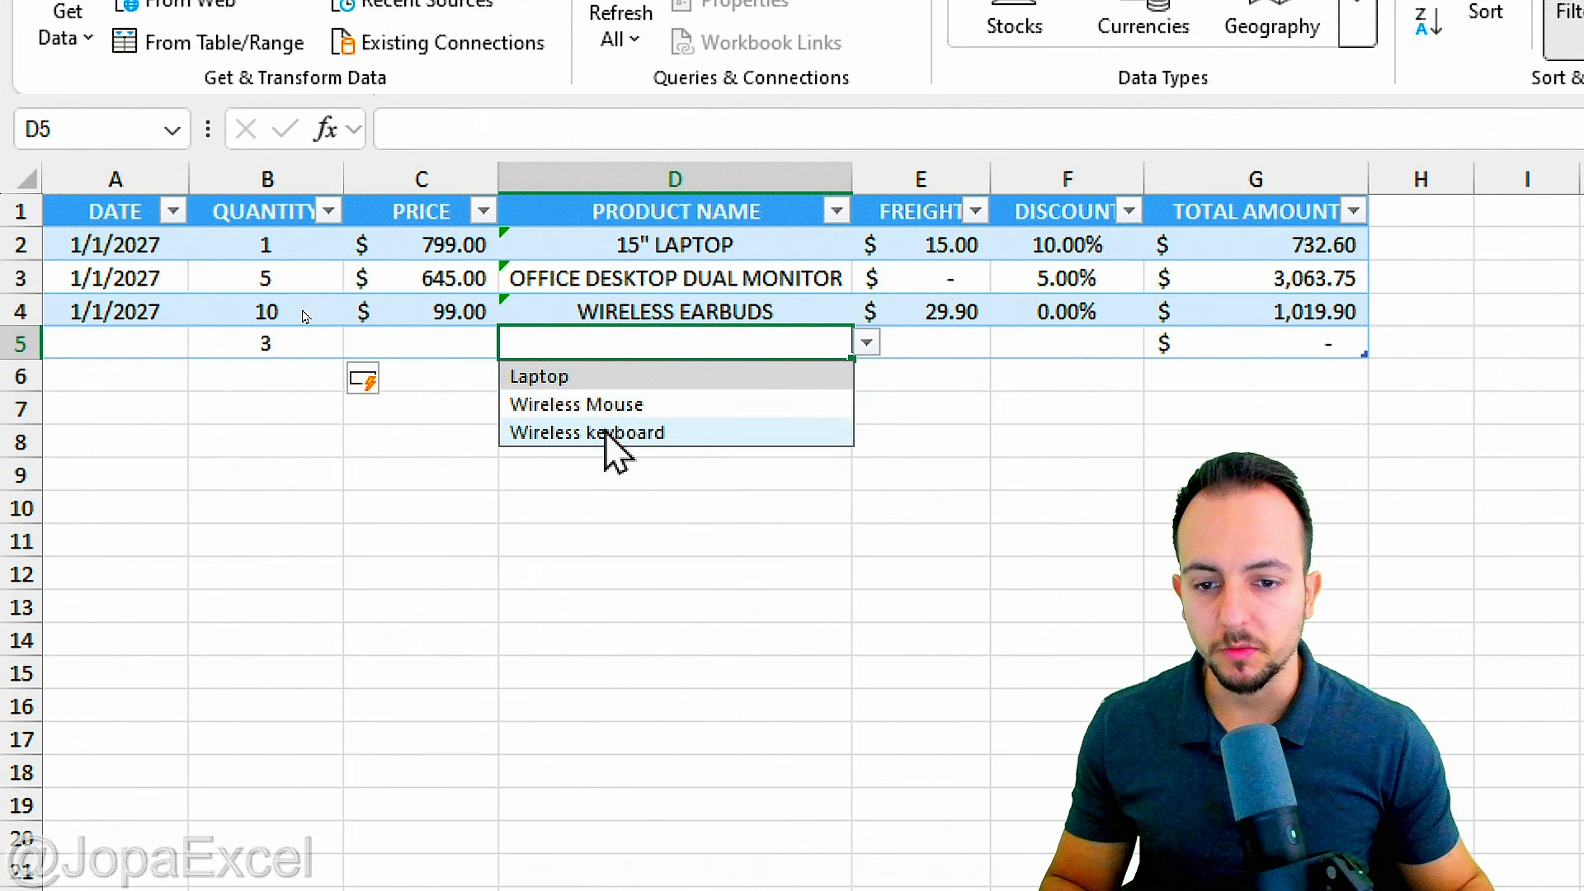
{"action": "left_click", "coordinate": [615, 404]}
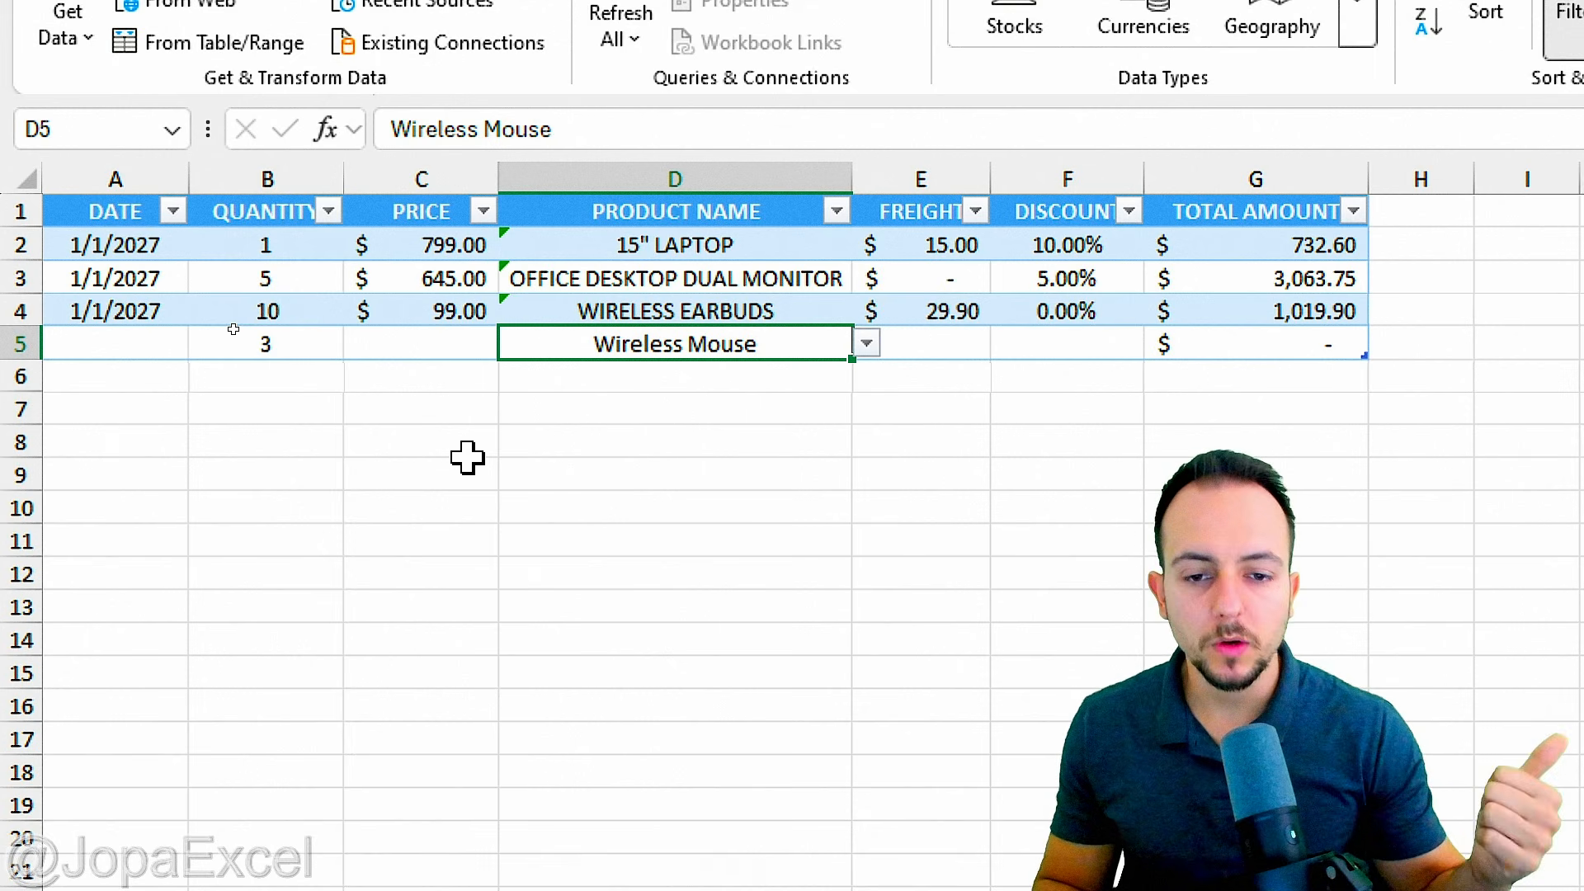
{"action": "left_click", "coordinate": [867, 344]}
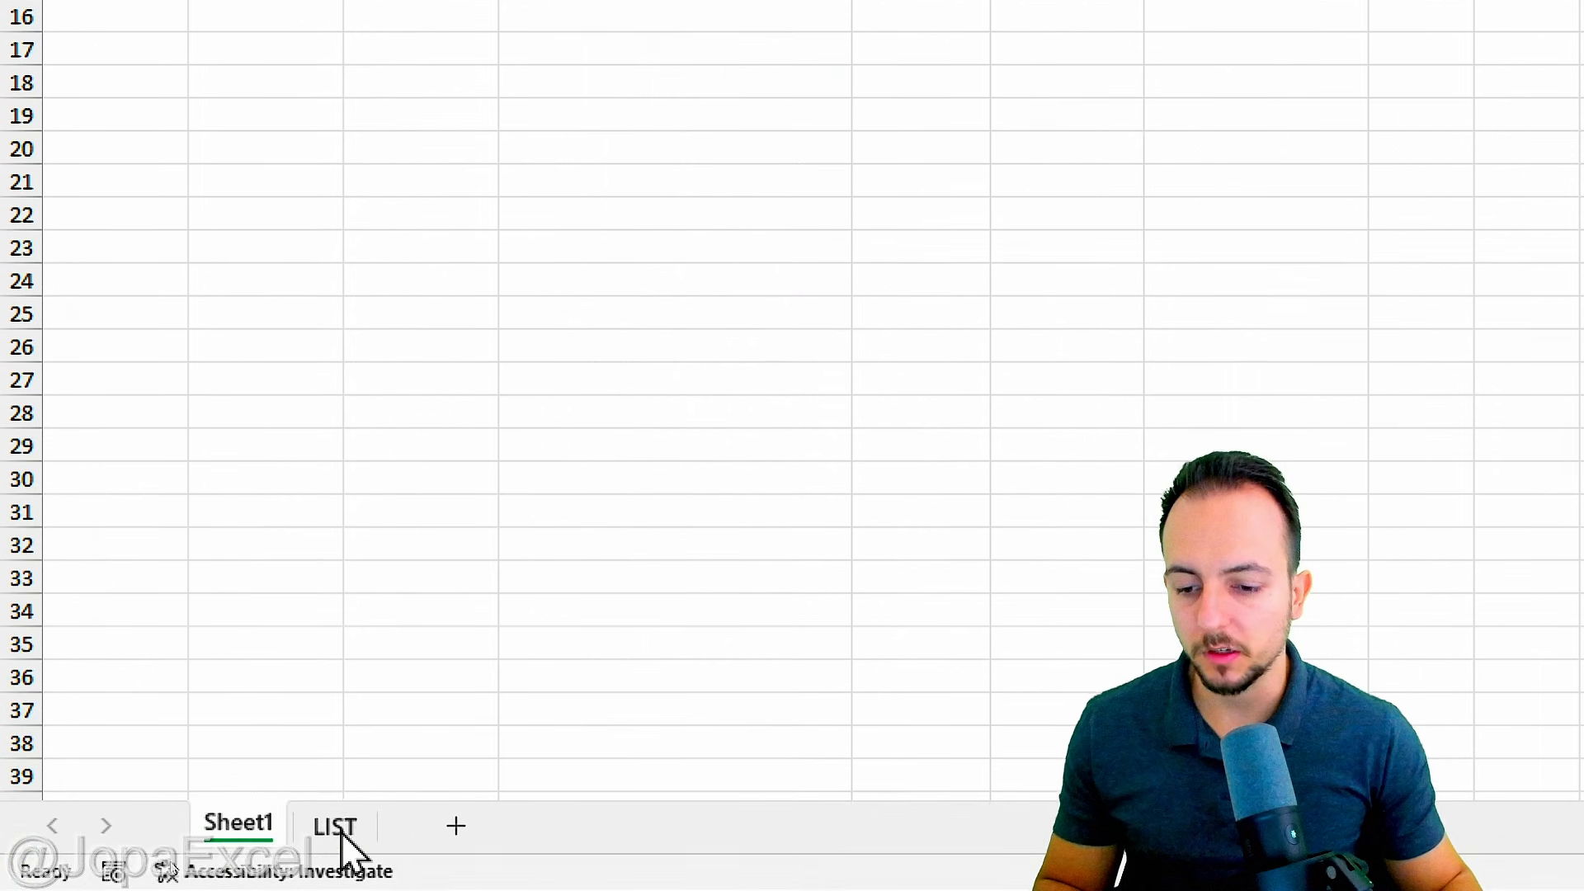
Add the product JP 123 in A5 of the LIST sheet, and check the D5 drop-down list on Sheet1.
{"action": "left_click", "coordinate": [334, 827]}
{"action": "left_click", "coordinate": [187, 340]}
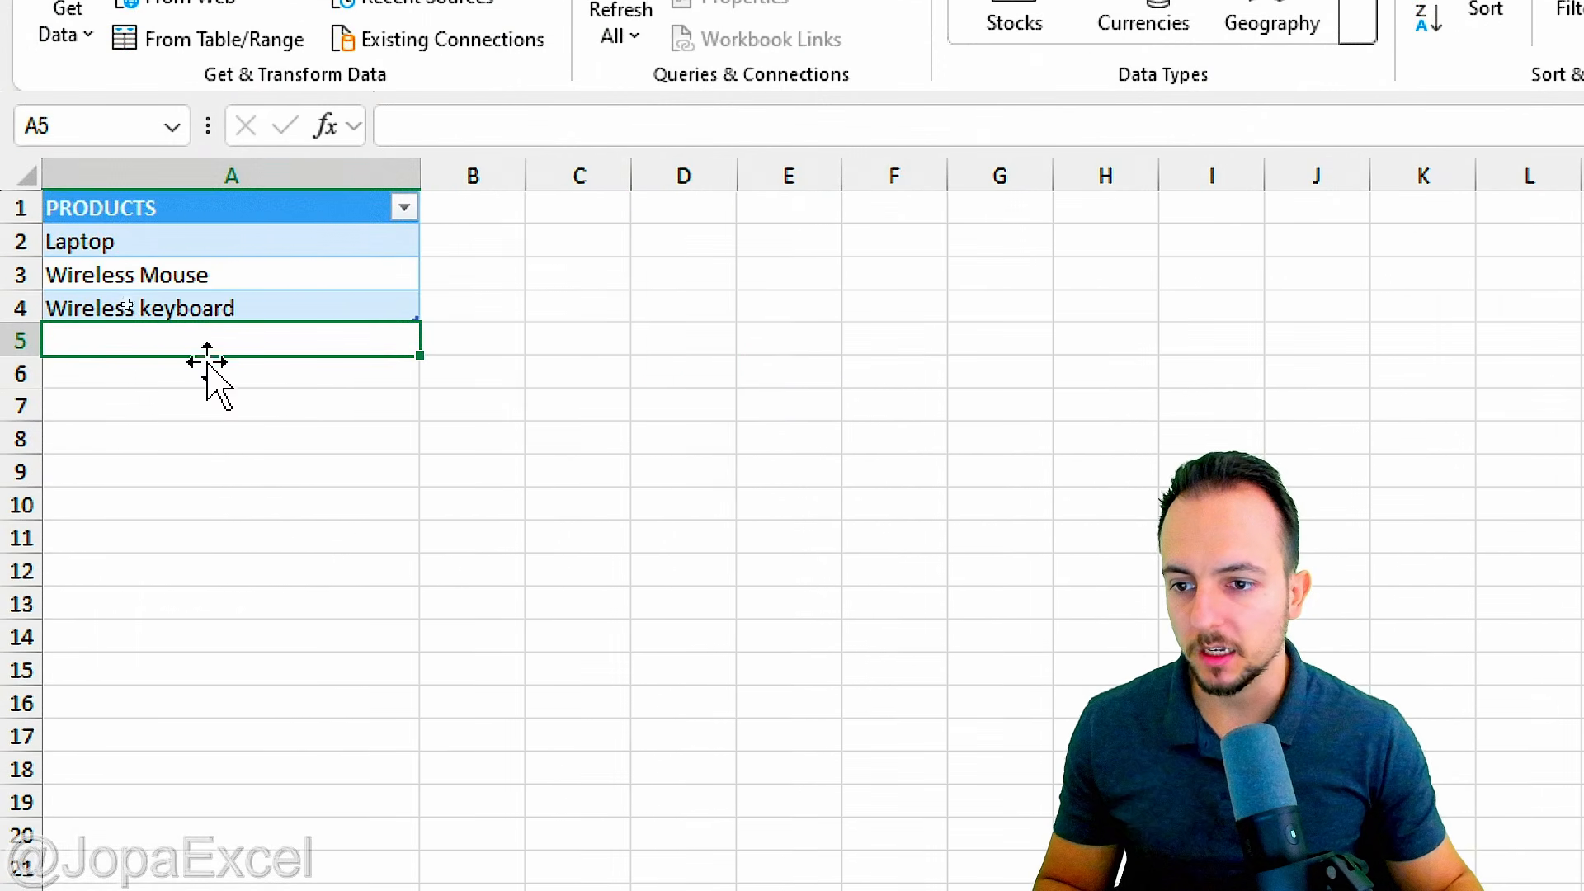
{"action": "type", "text": "JP"}
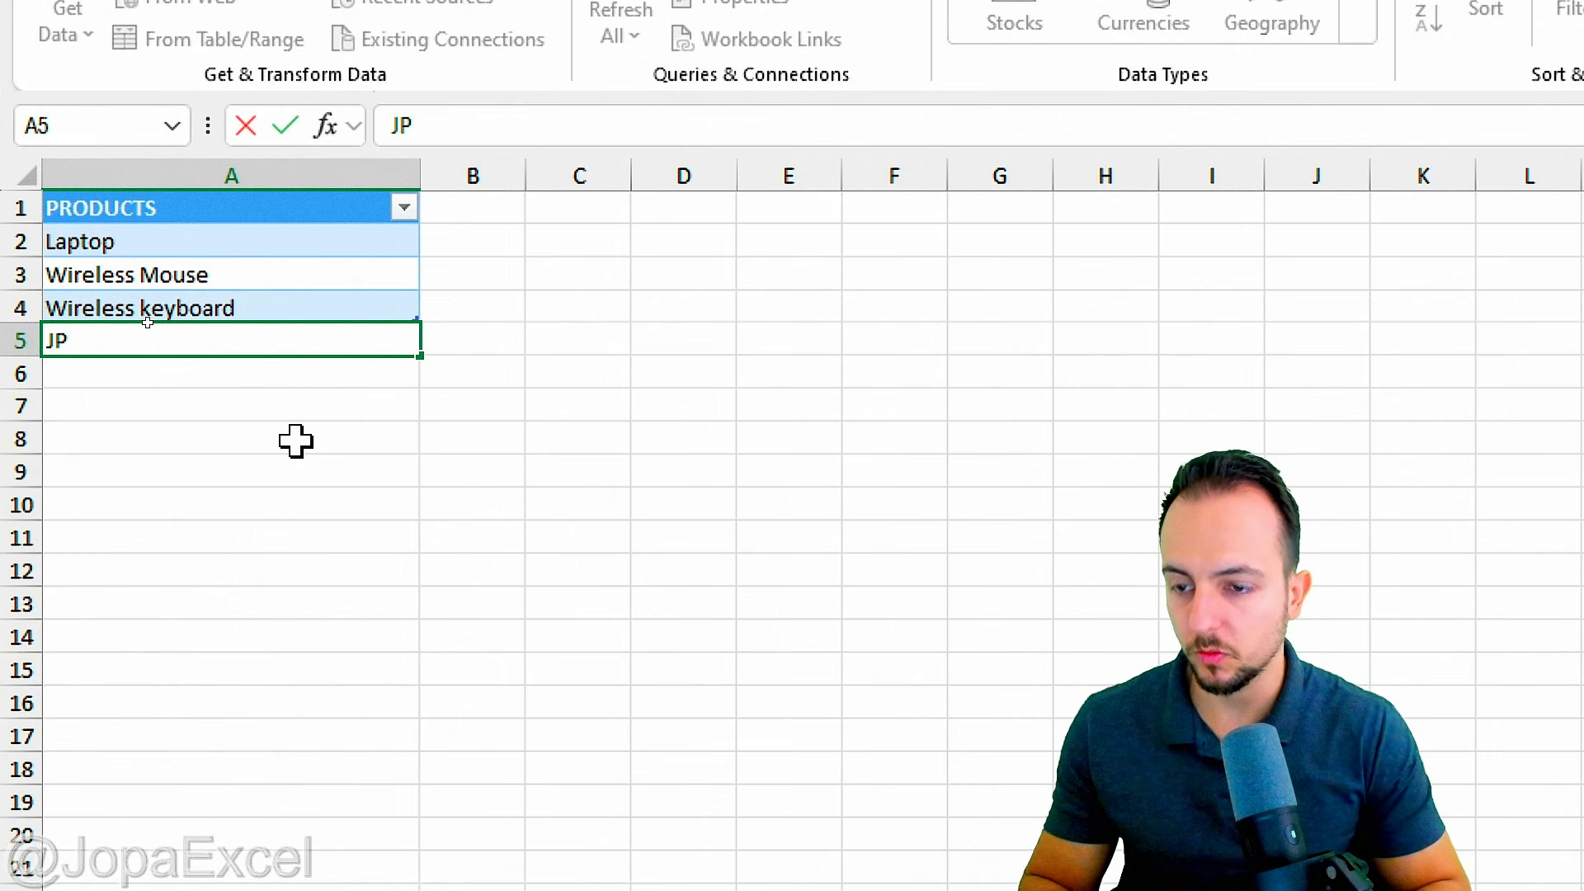
{"action": "type", "text": " 123"}
{"action": "key", "text": "Return"}
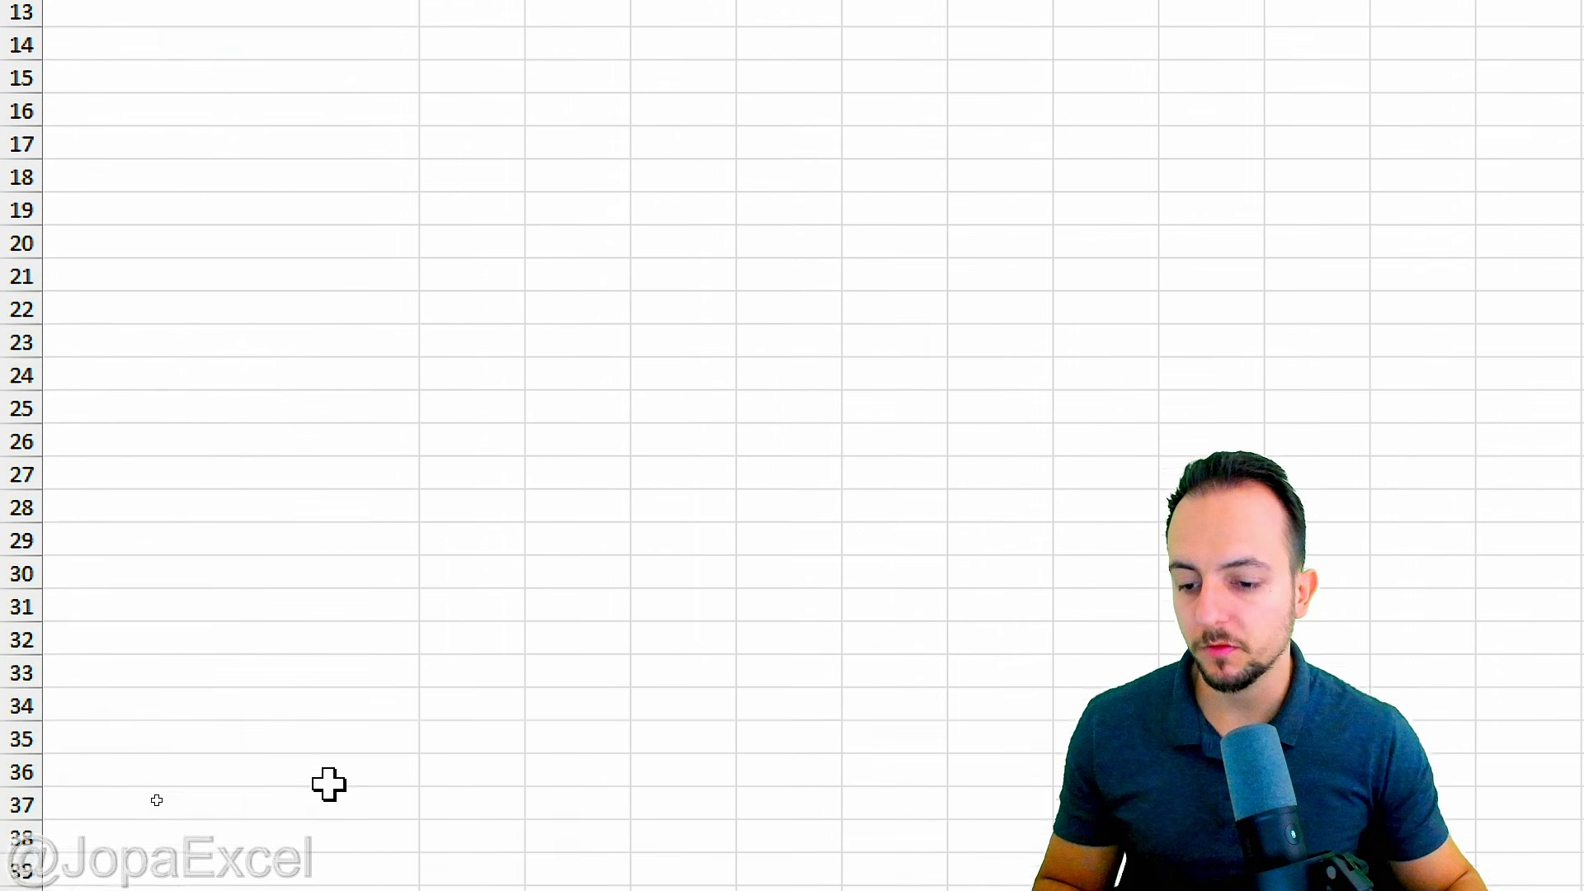
{"action": "left_click", "coordinate": [247, 832]}
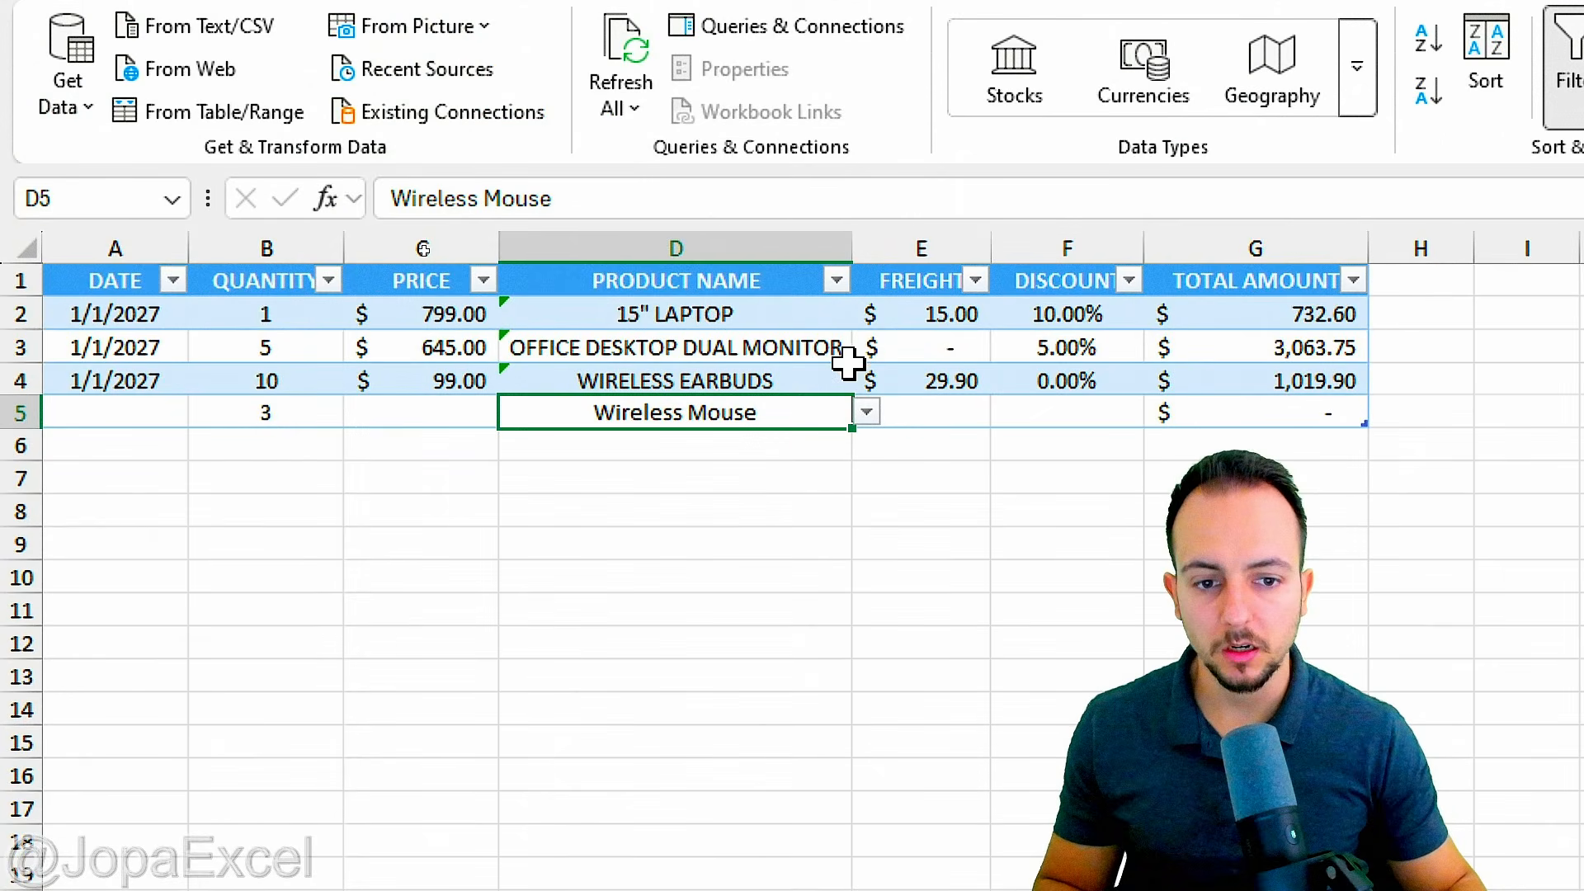
{"action": "left_click", "coordinate": [867, 414]}
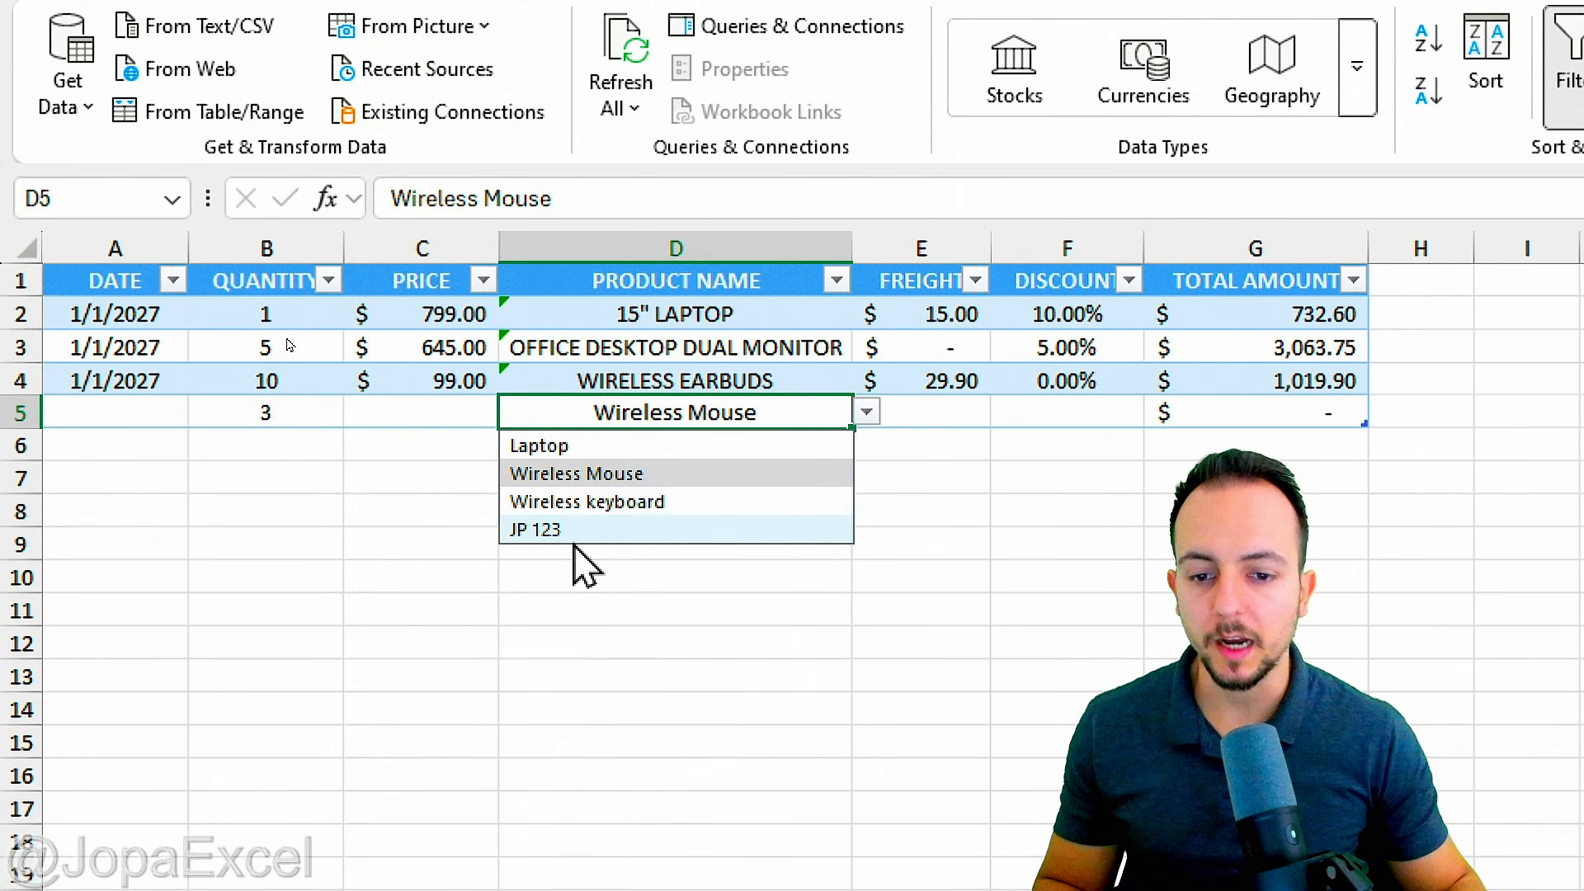
Add another row to the sales table by entering the date 01/02/2027 in A6.
{"action": "left_click", "coordinate": [177, 449]}
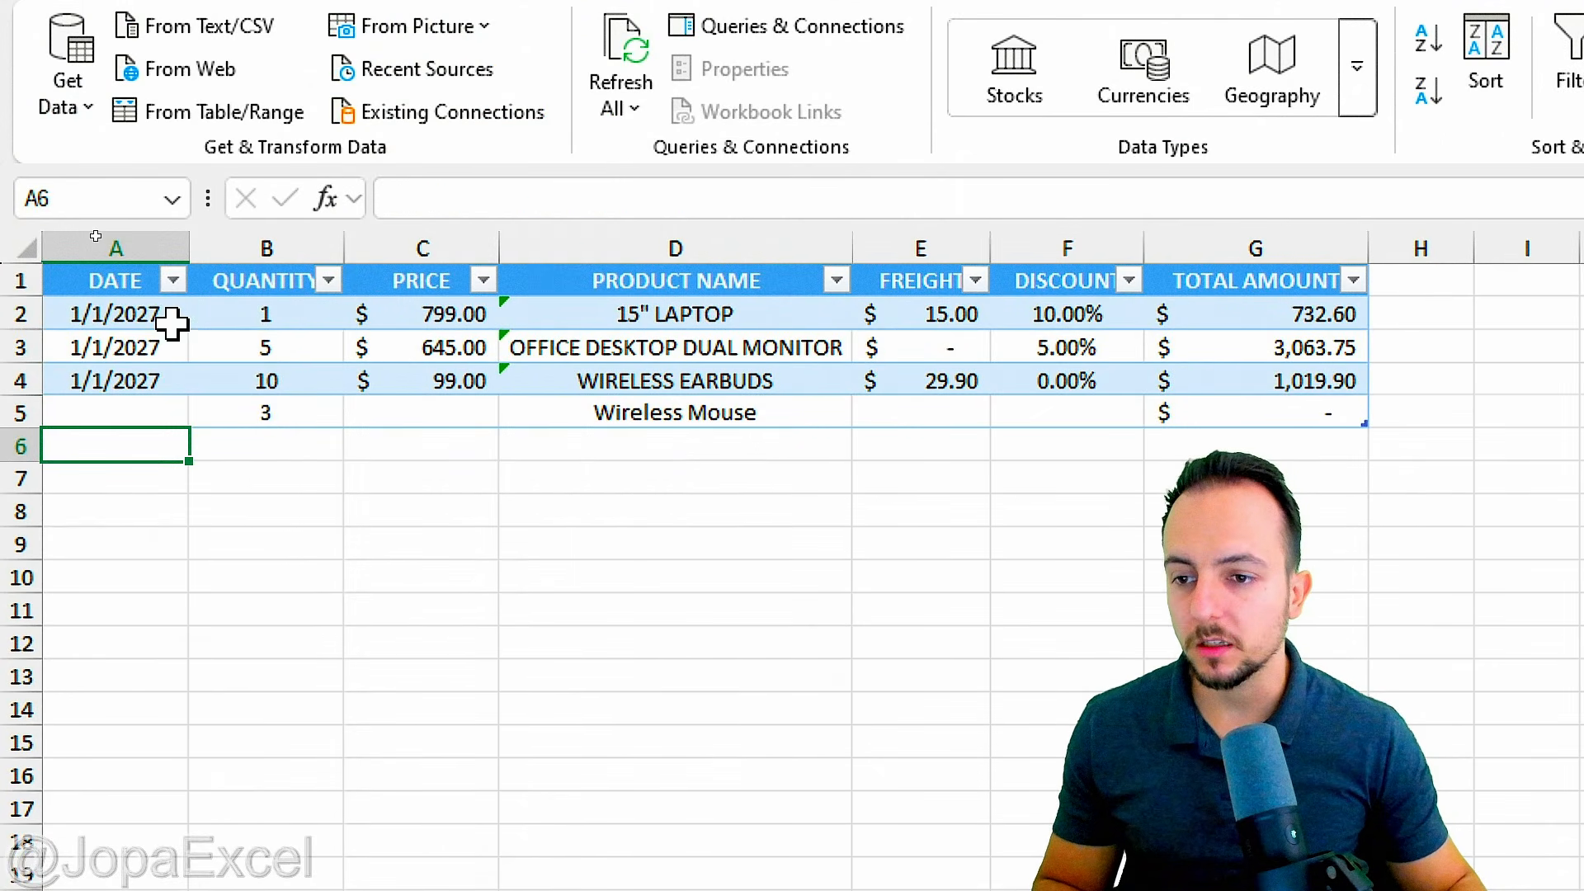
{"action": "type", "text": "01/02"}
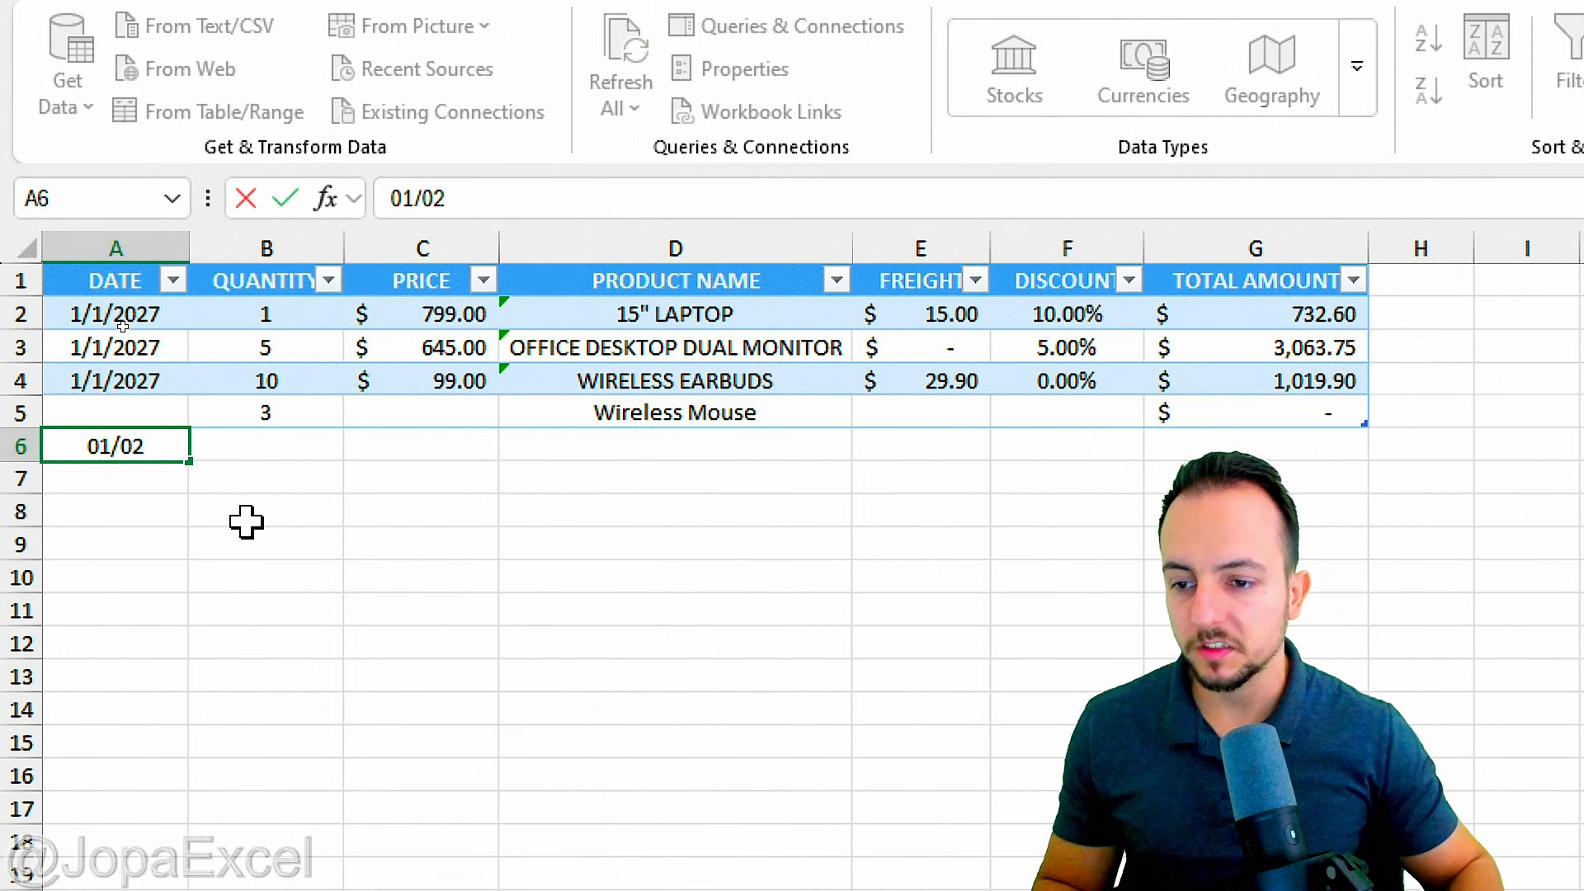
{"action": "type", "text": "/2027"}
{"action": "key", "text": "Return"}
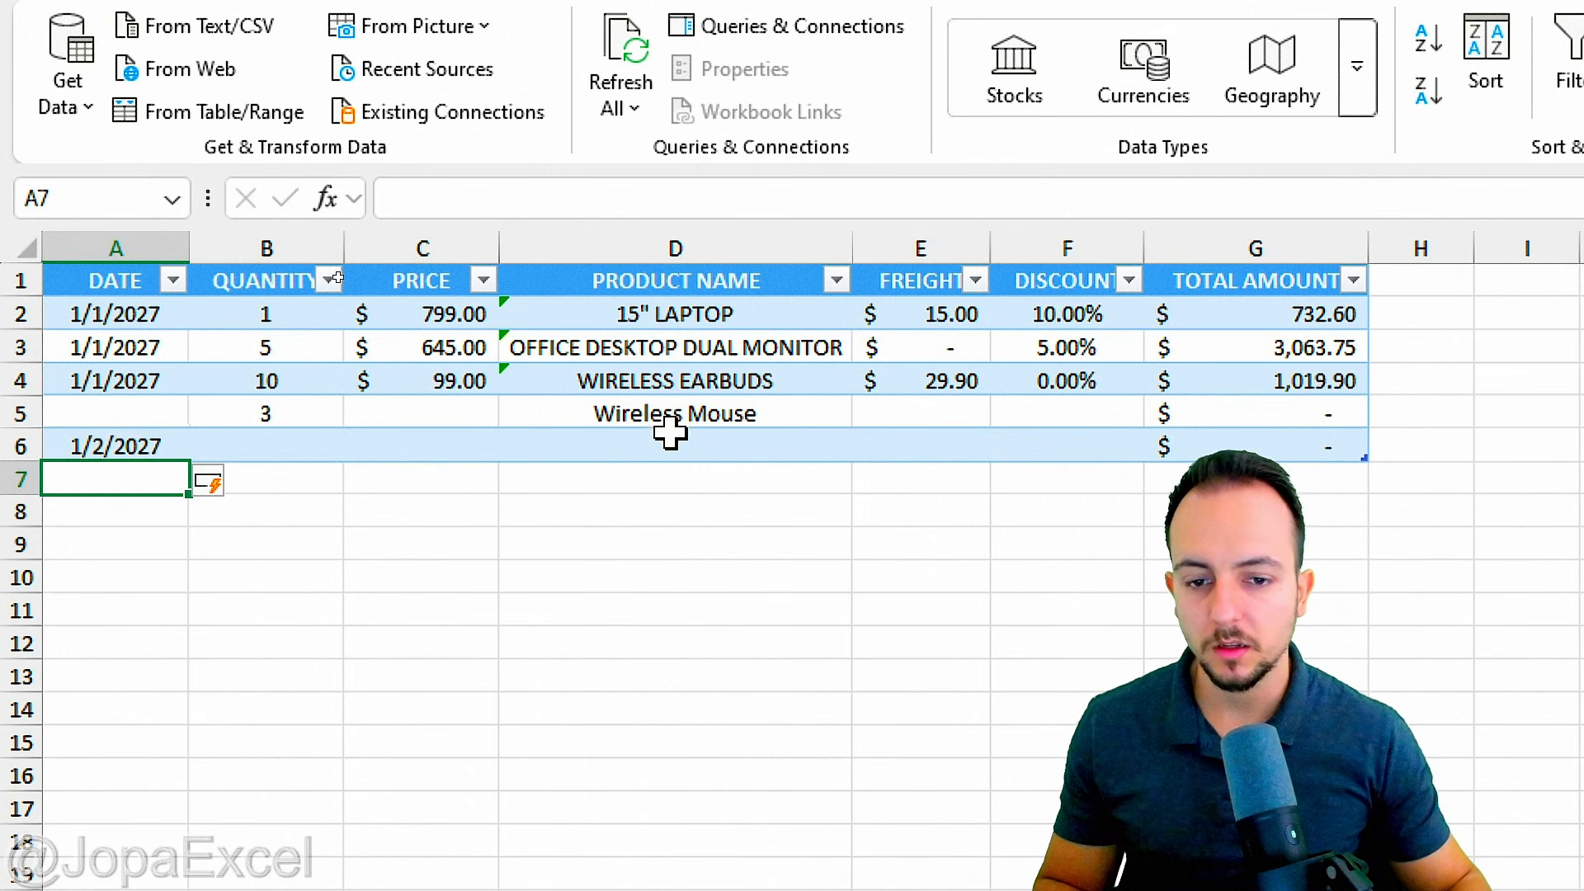
Choose JP 123 from the drop-down list as the product name in D6.
{"action": "left_click", "coordinate": [728, 438]}
{"action": "left_click", "coordinate": [866, 445]}
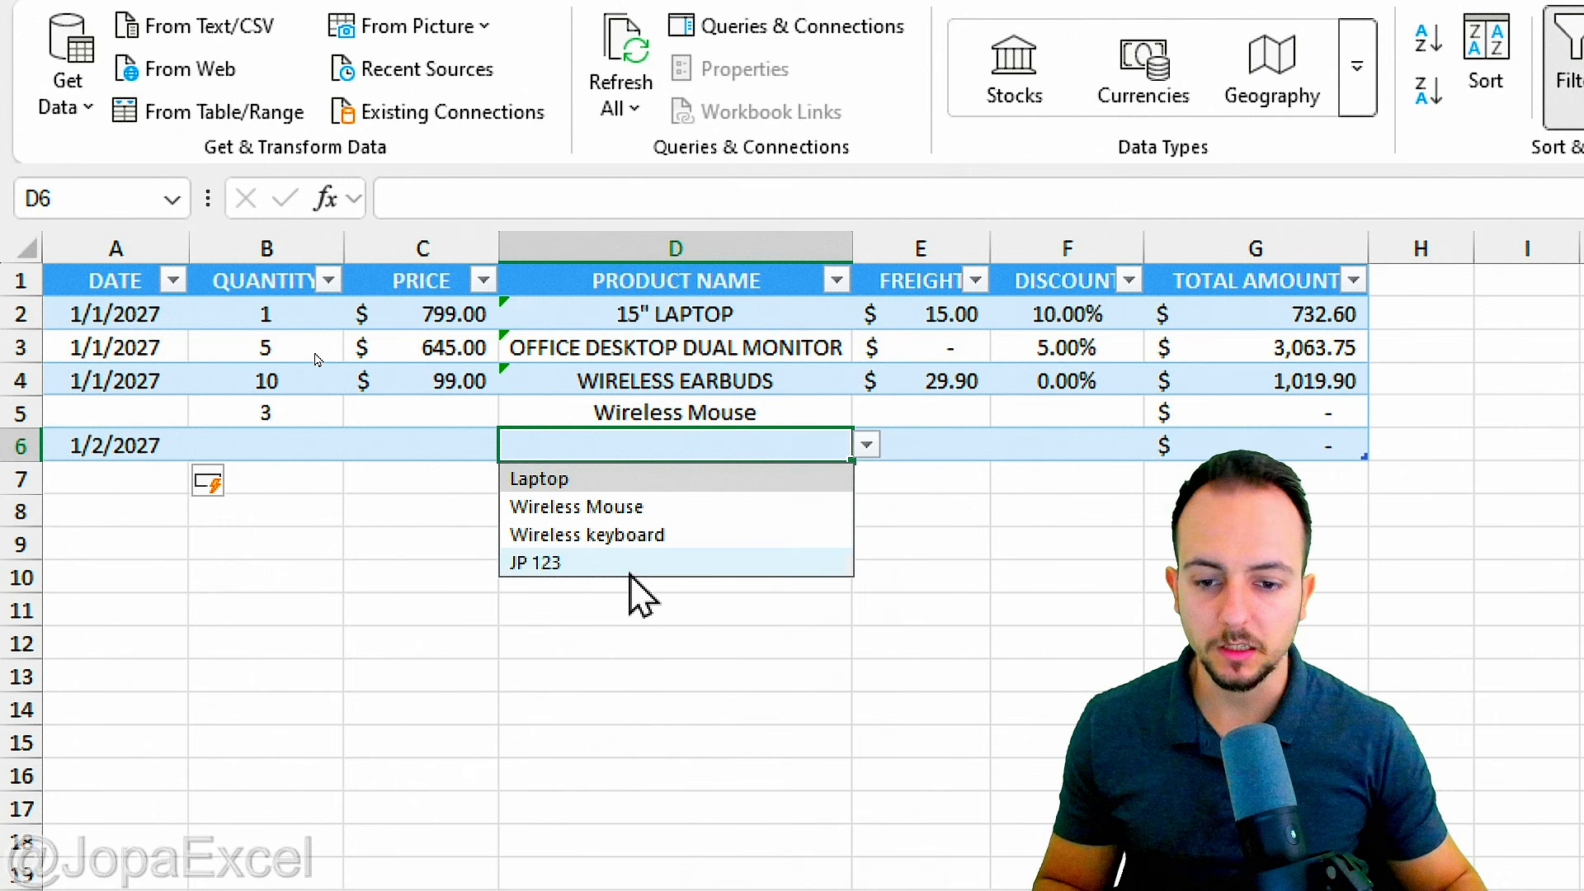
{"action": "left_click", "coordinate": [568, 567]}
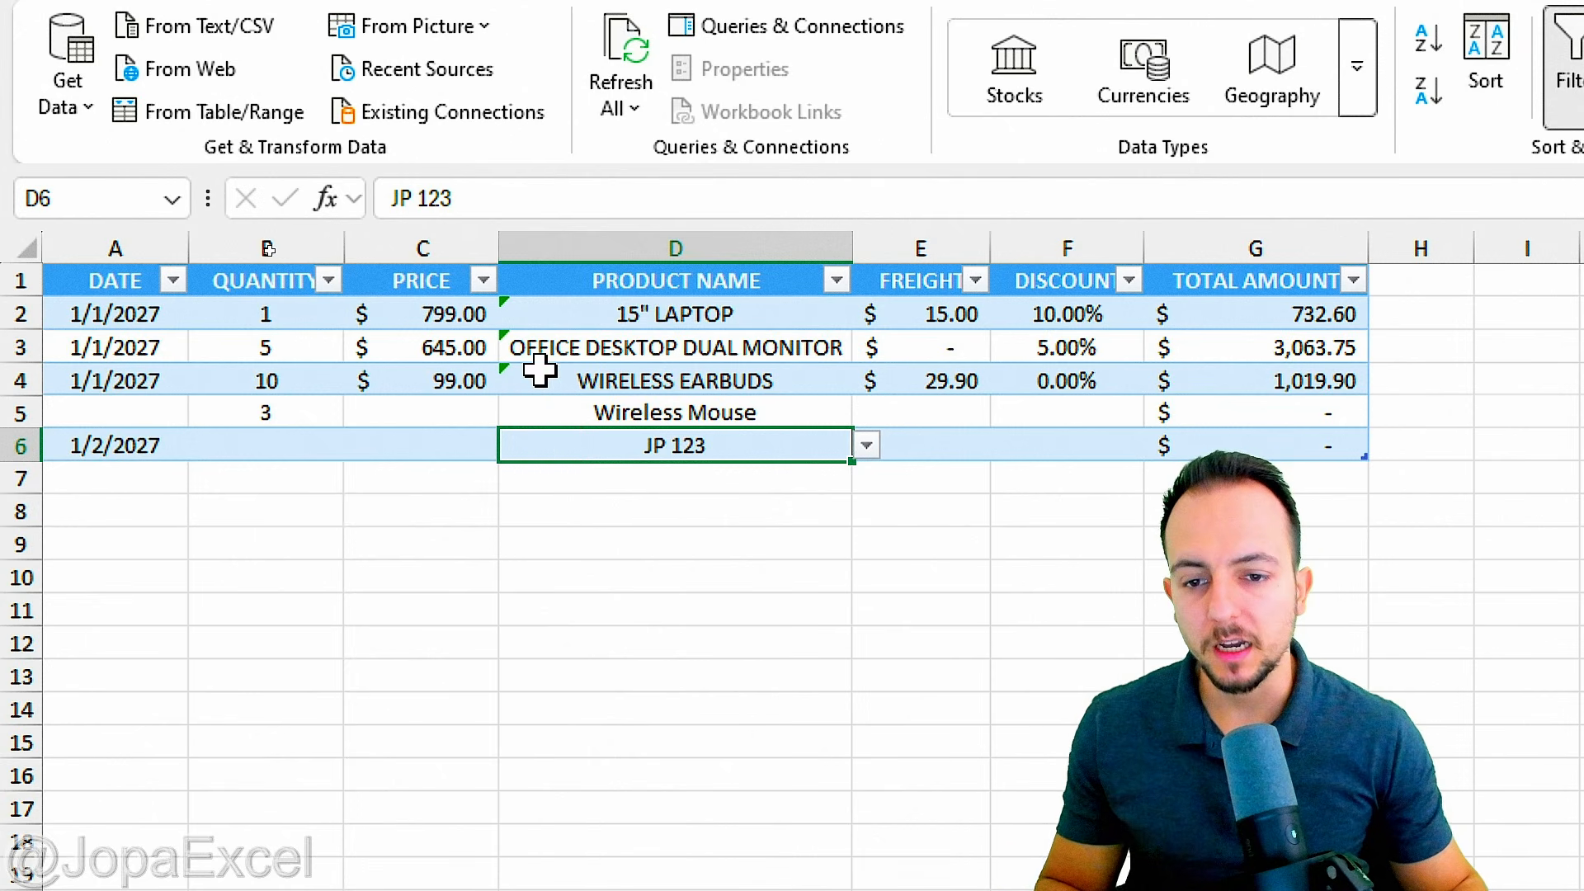
{"action": "left_click_drag", "start_coordinate": [684, 318], "coordinate": [707, 450]}
{"action": "left_click", "coordinate": [715, 378]}
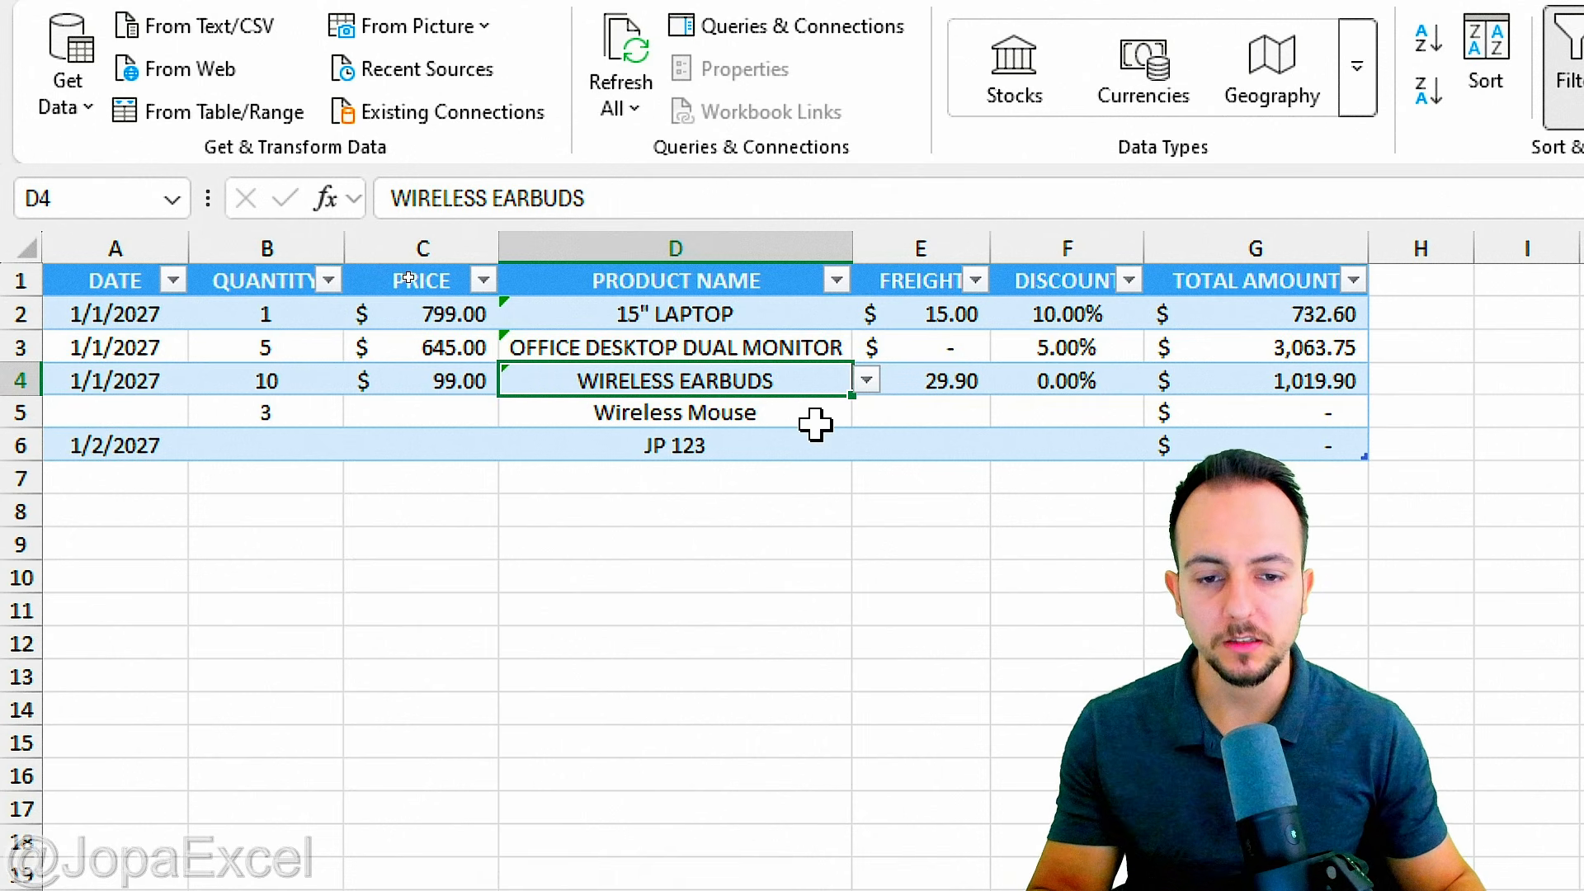
Check the D4 drop-down list on Sheet1 against the existing product names in D2:D4.
{"action": "left_click", "coordinate": [866, 382]}
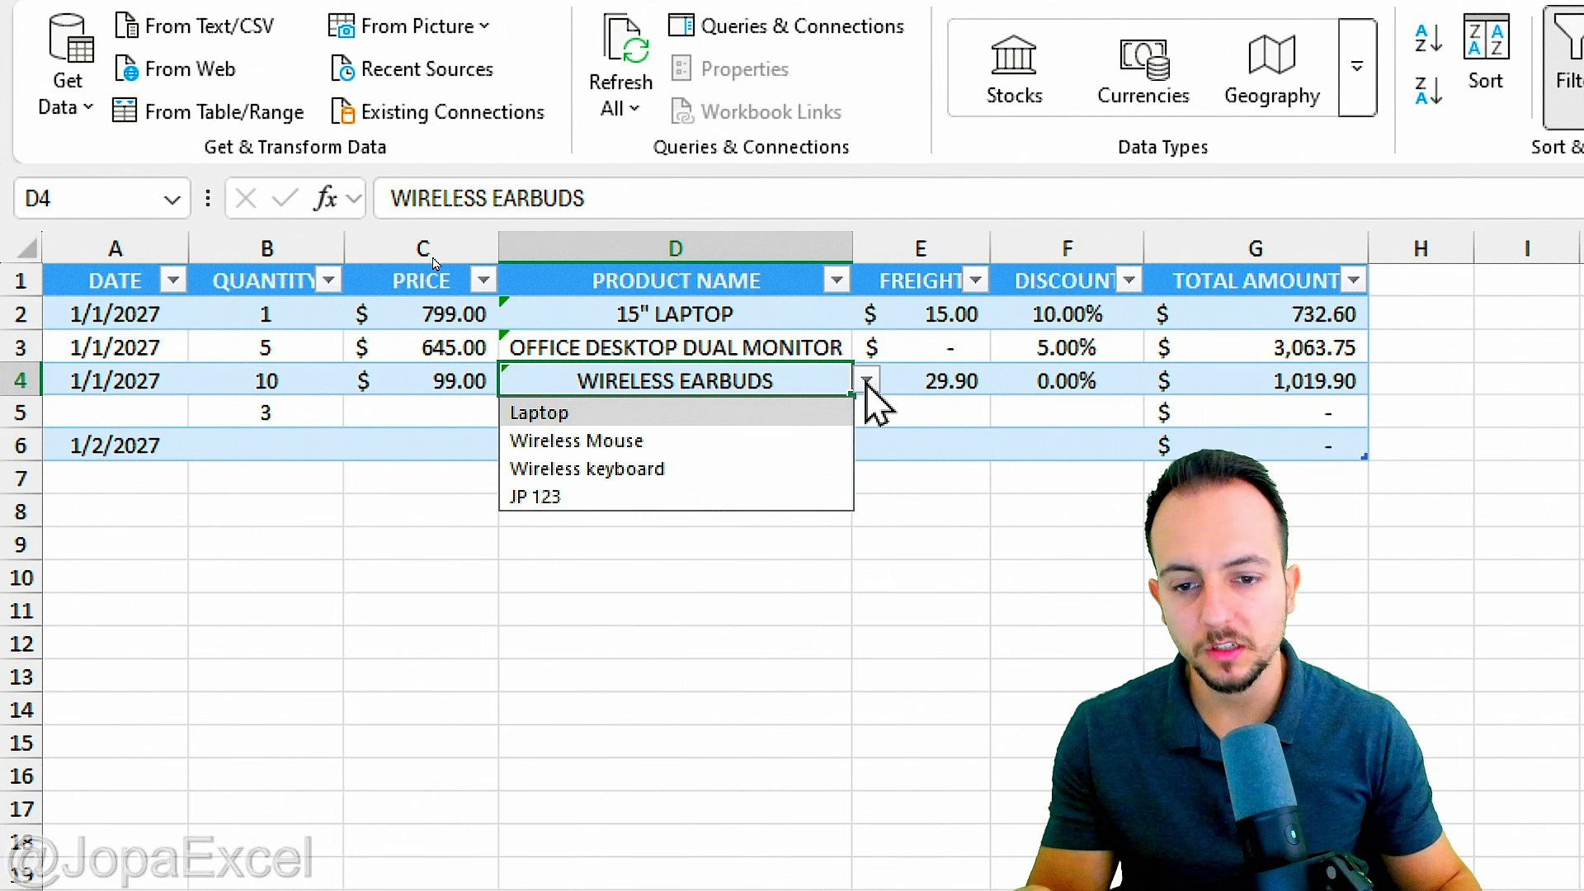
{"action": "left_click", "coordinate": [771, 378]}
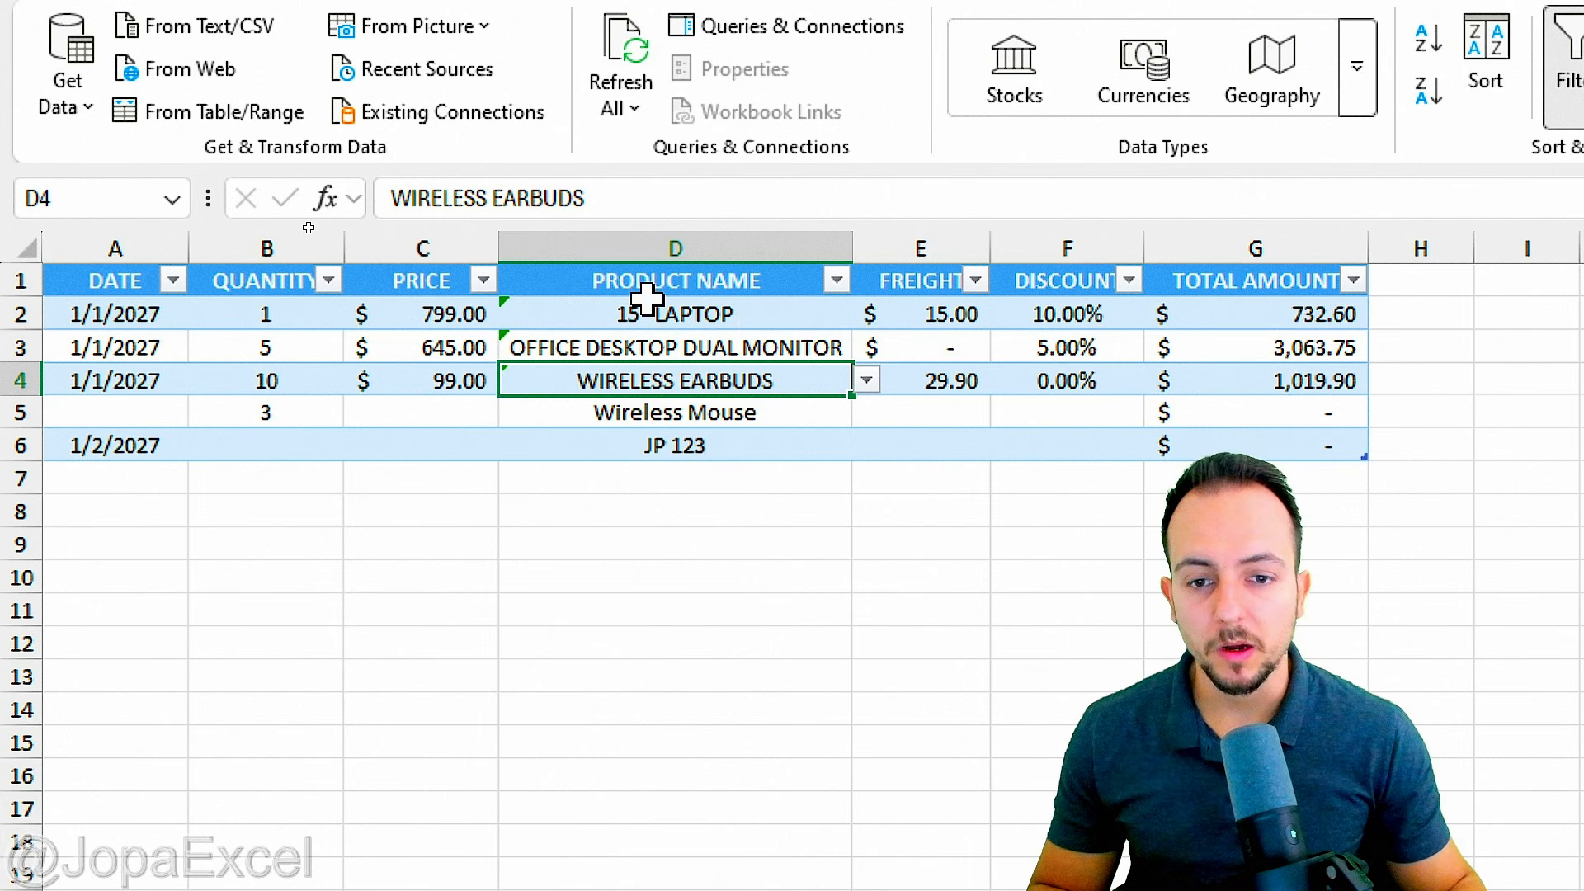
{"action": "left_click", "coordinate": [747, 317]}
{"action": "left_click_drag", "start_coordinate": [747, 332], "coordinate": [741, 382]}
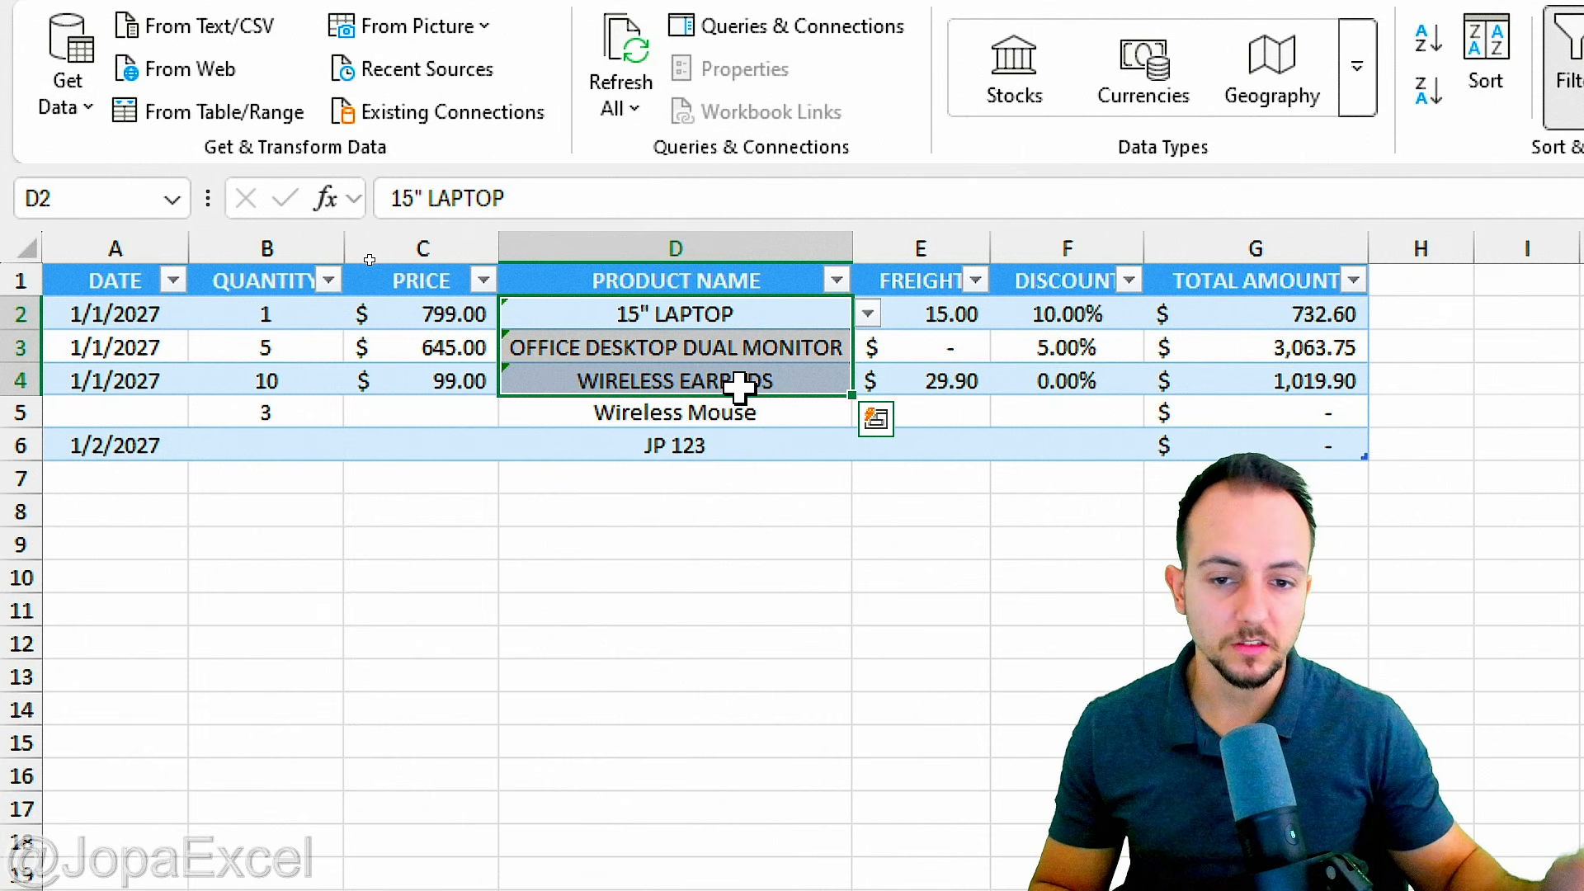
{"action": "left_click", "coordinate": [730, 314]}
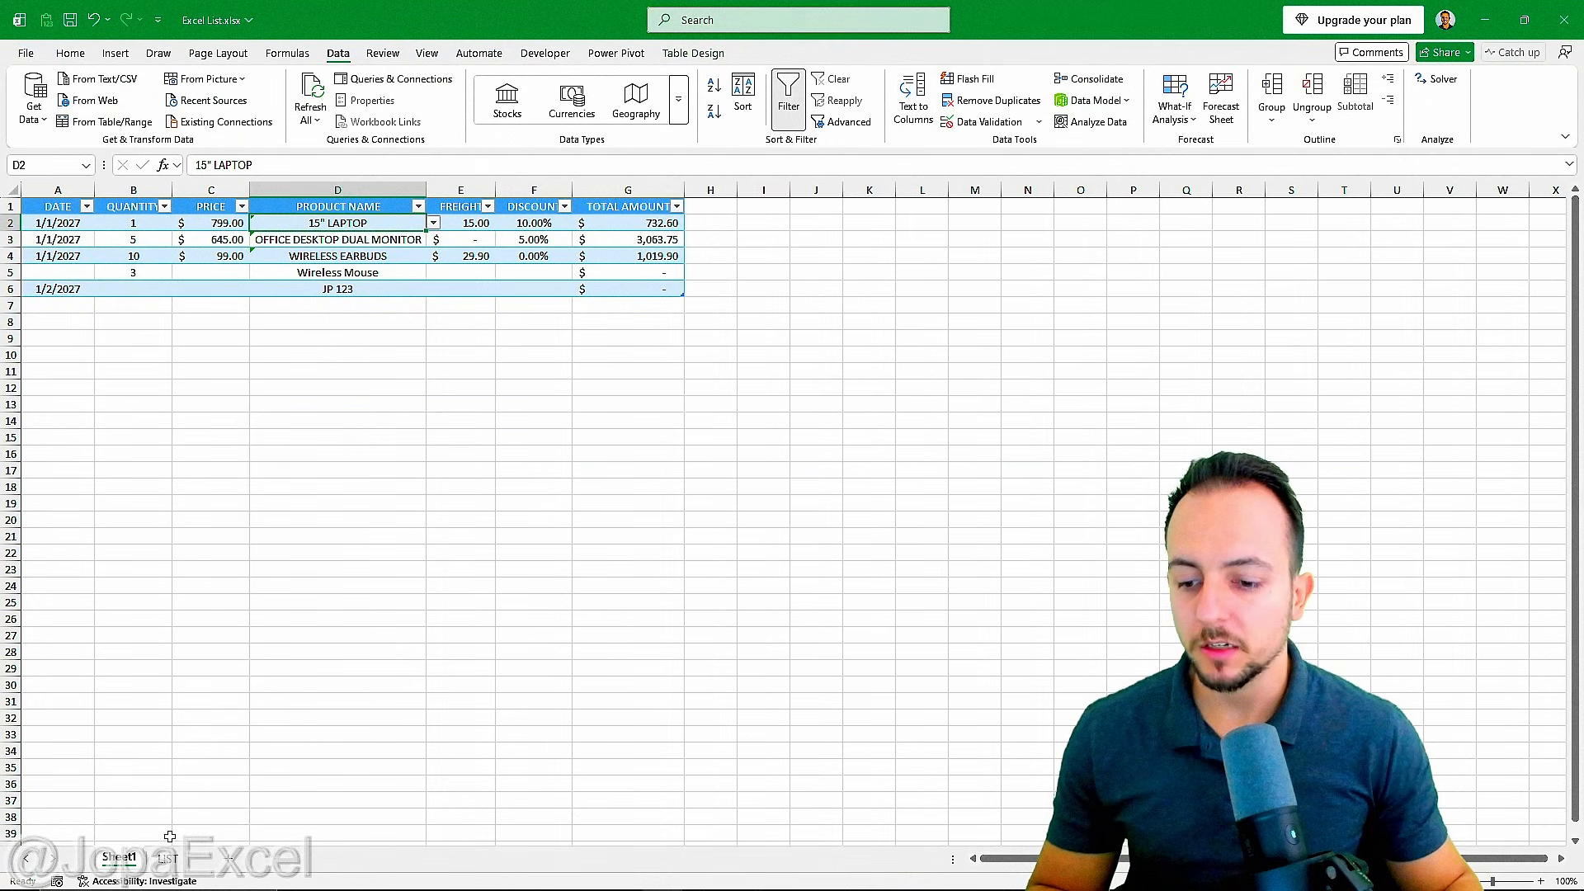
Add the product 15" LAPTOP in A6 of the LIST sheet, directly below JP 123.
{"action": "left_click", "coordinate": [167, 858]}
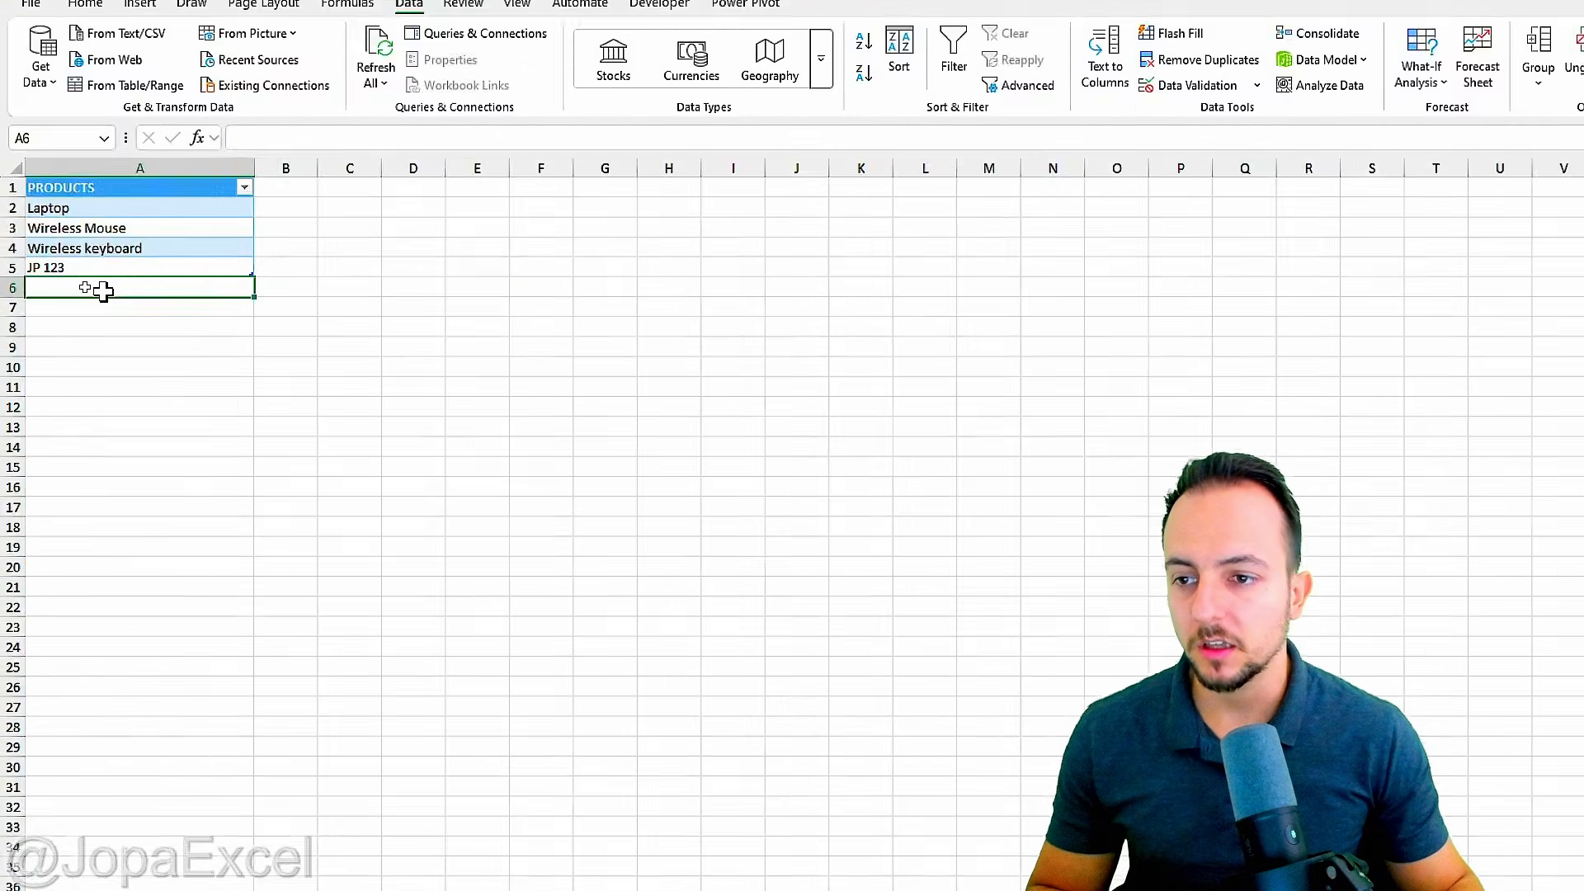
{"action": "type", "text": "15"}
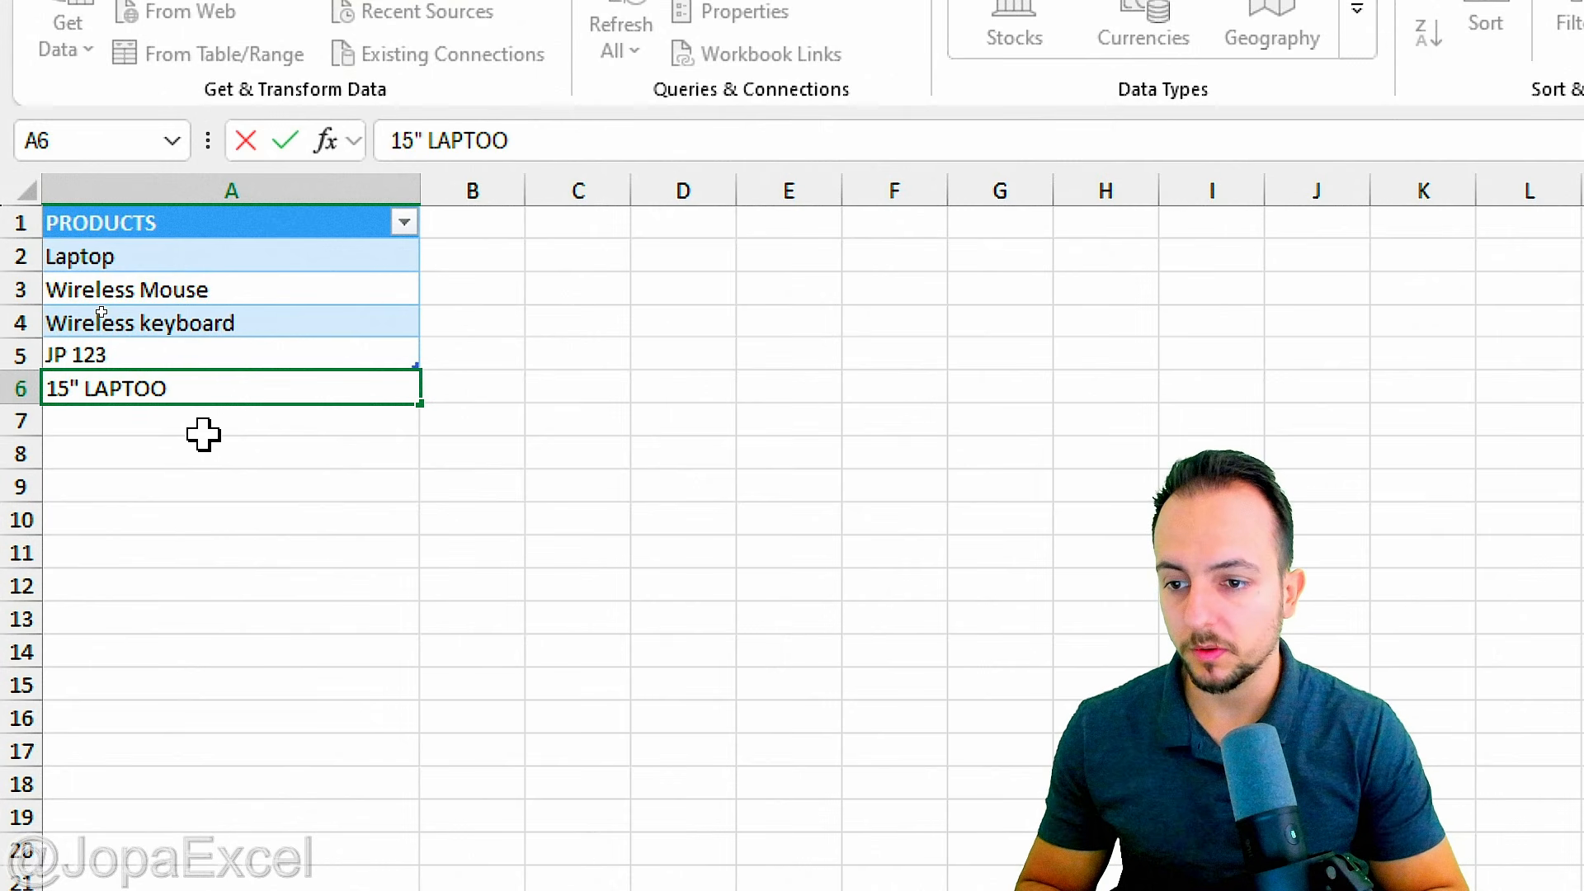
{"action": "type", "text": "\" LAPTOP"}
{"action": "key", "text": "Return"}
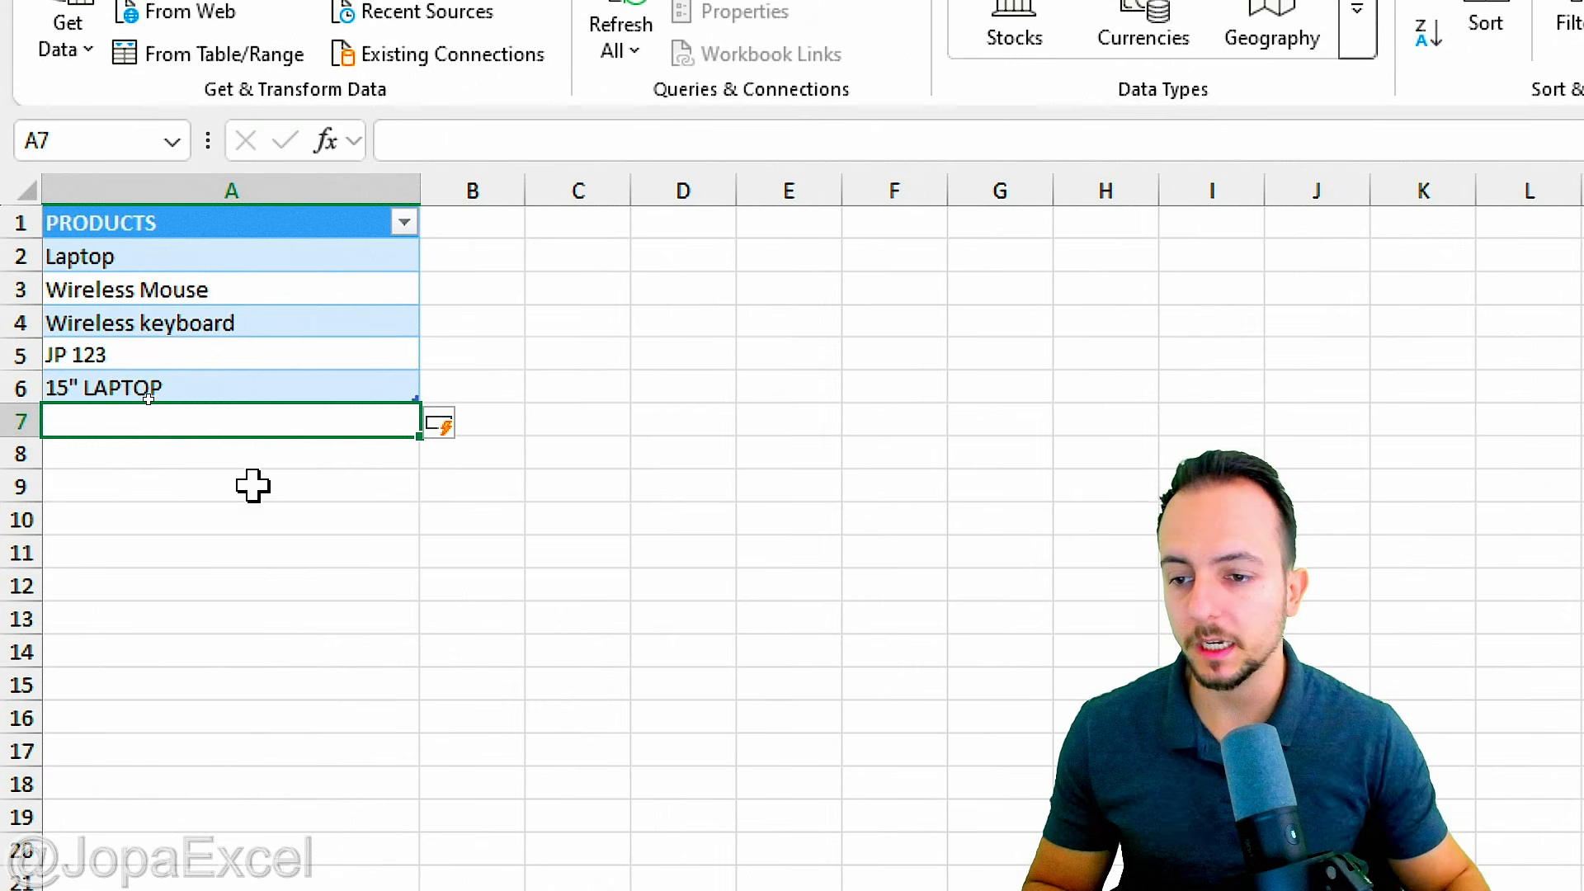
Choose 15" LAPTOP from the drop-down list as the product name in D2 of Sheet1.
{"action": "left_click", "coordinate": [260, 865]}
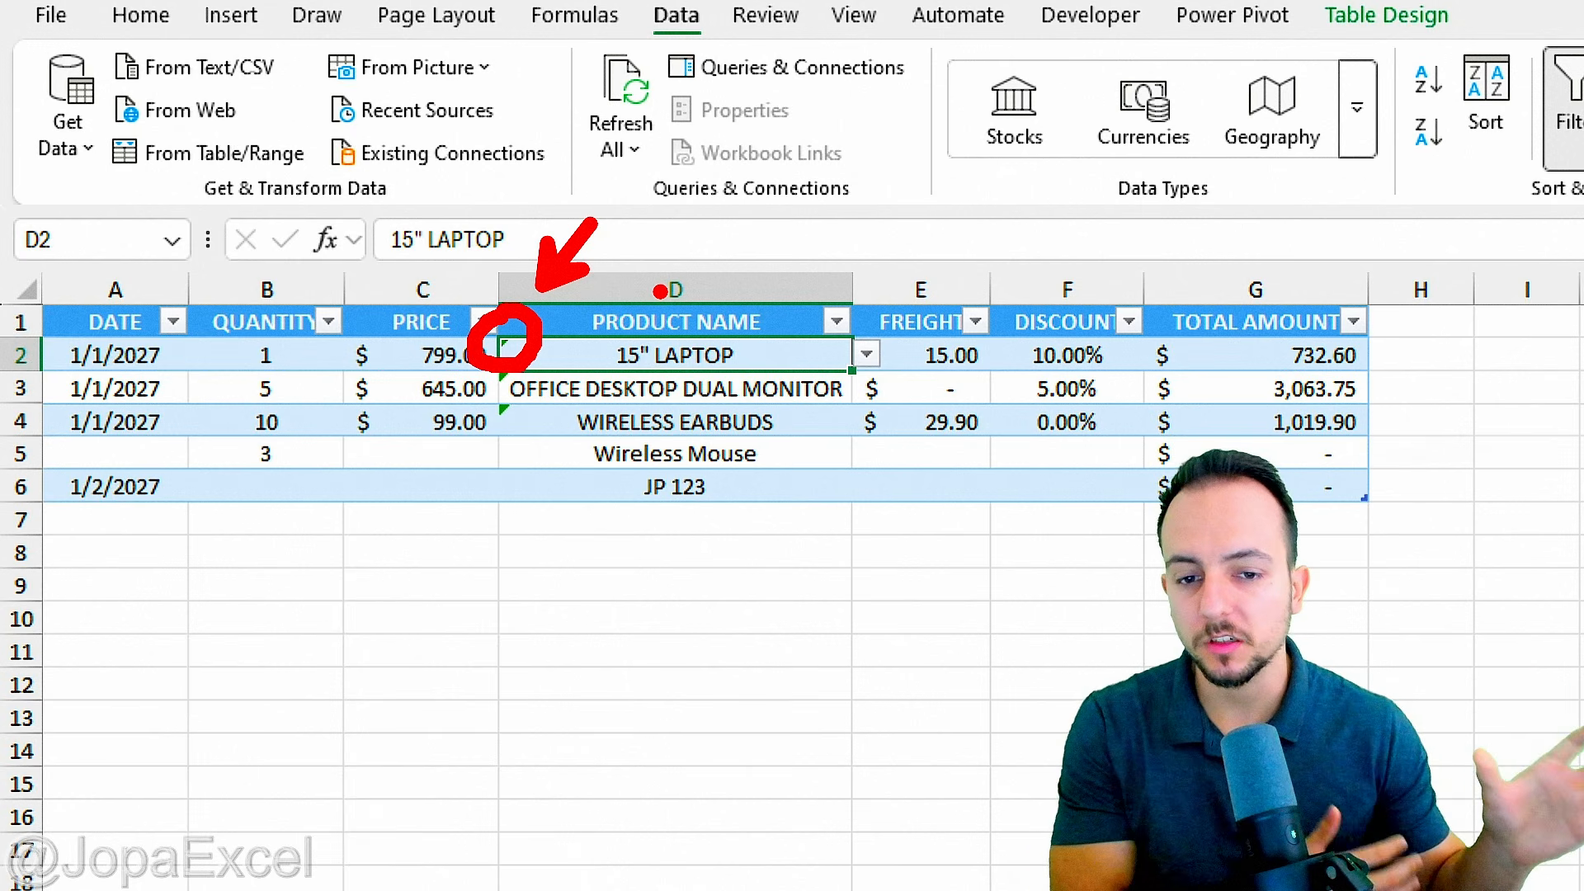
{"action": "key", "text": "Escape"}
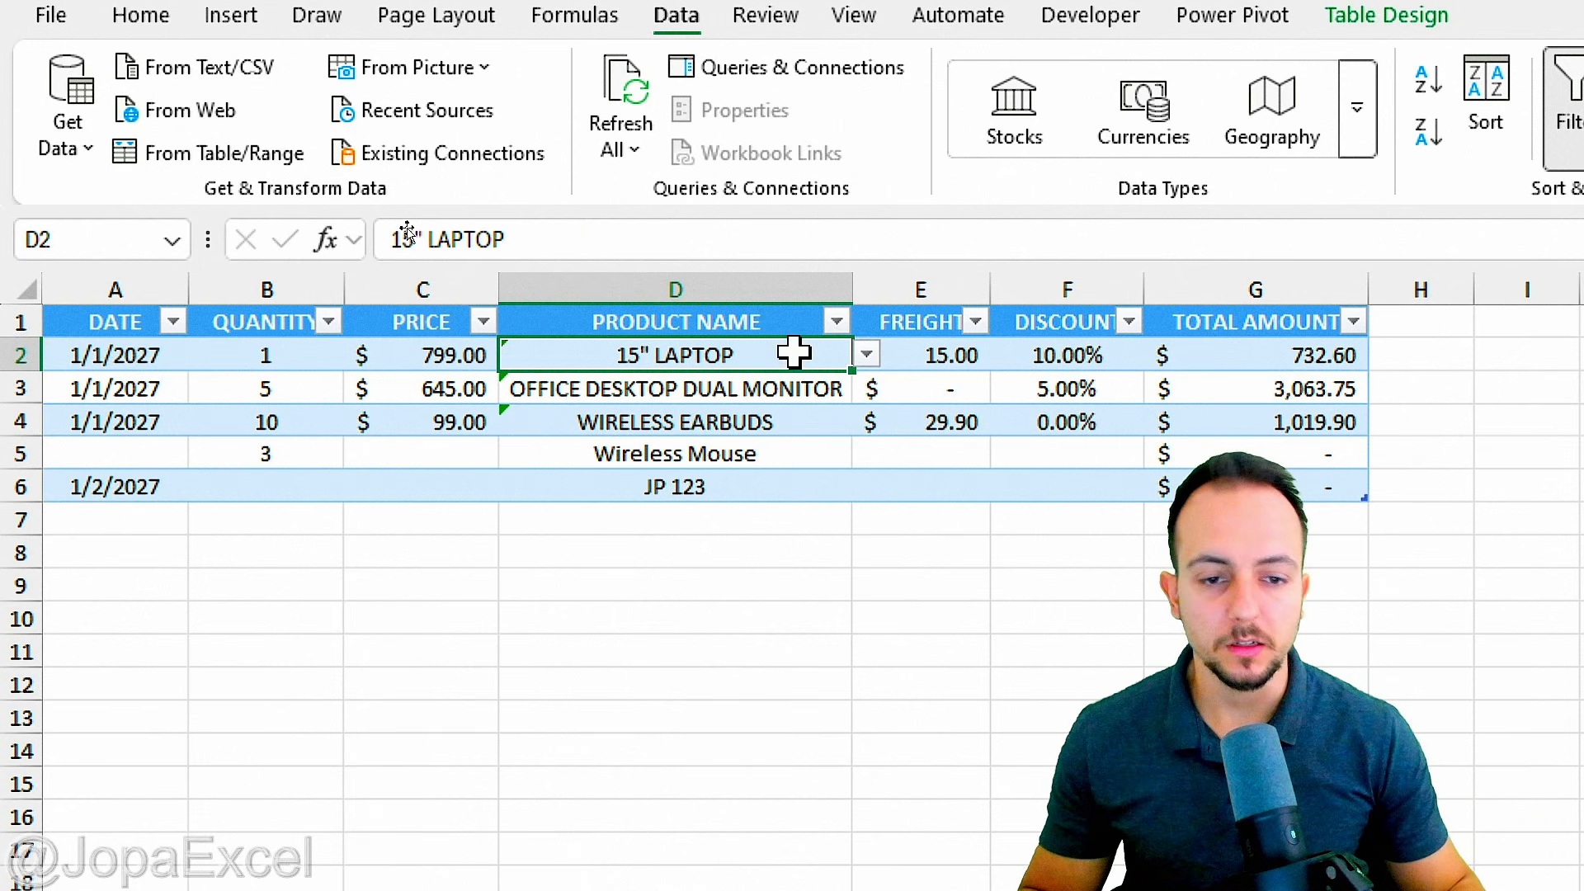
{"action": "left_click", "coordinate": [866, 355]}
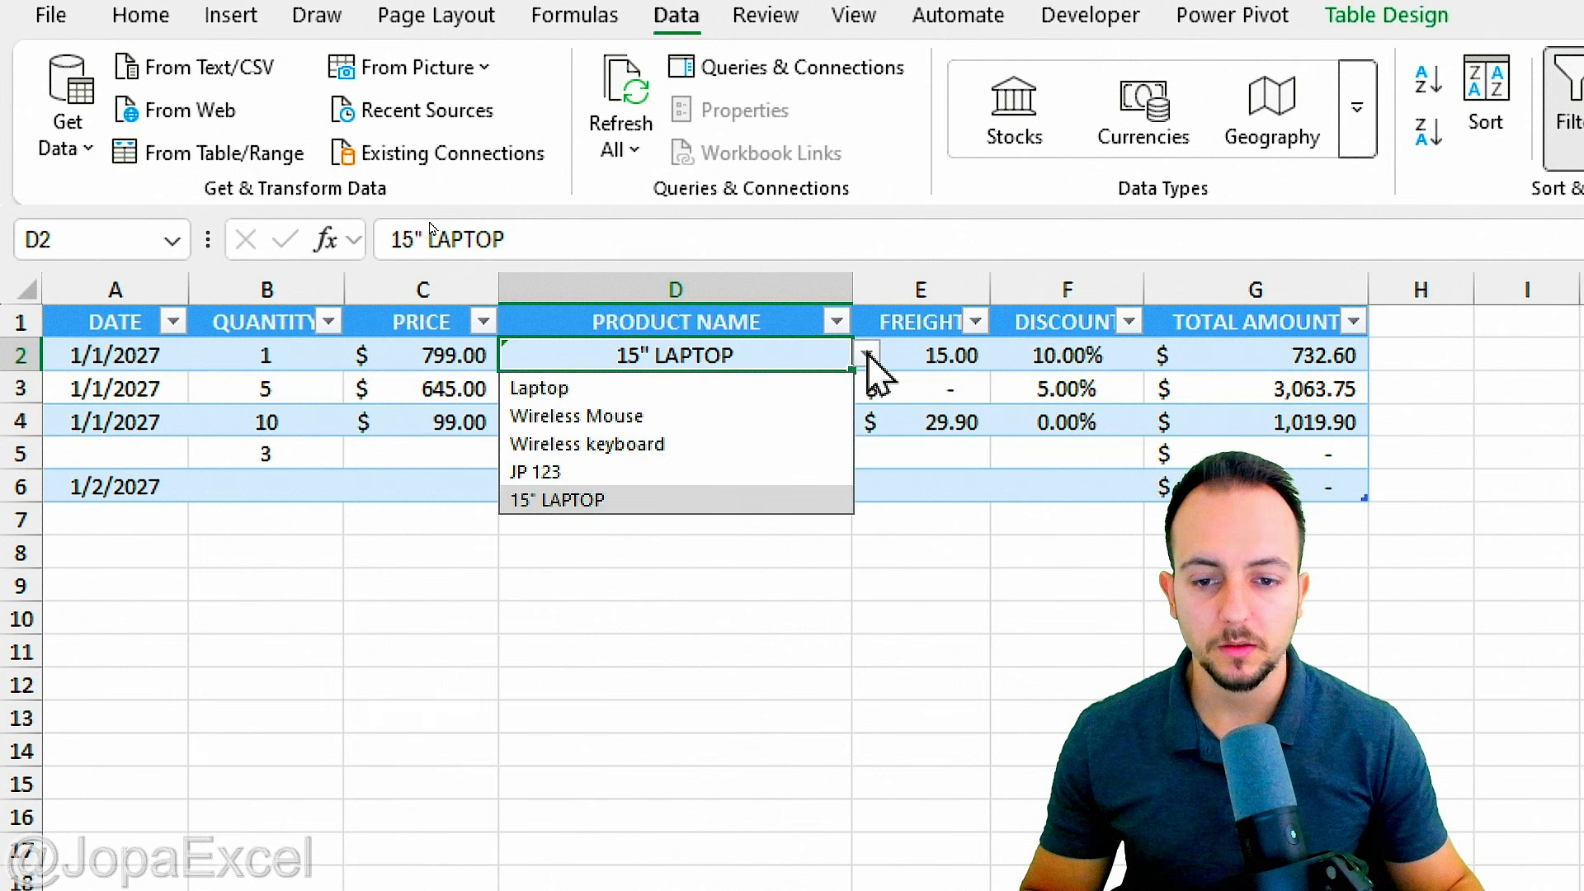
{"action": "left_click", "coordinate": [578, 500]}
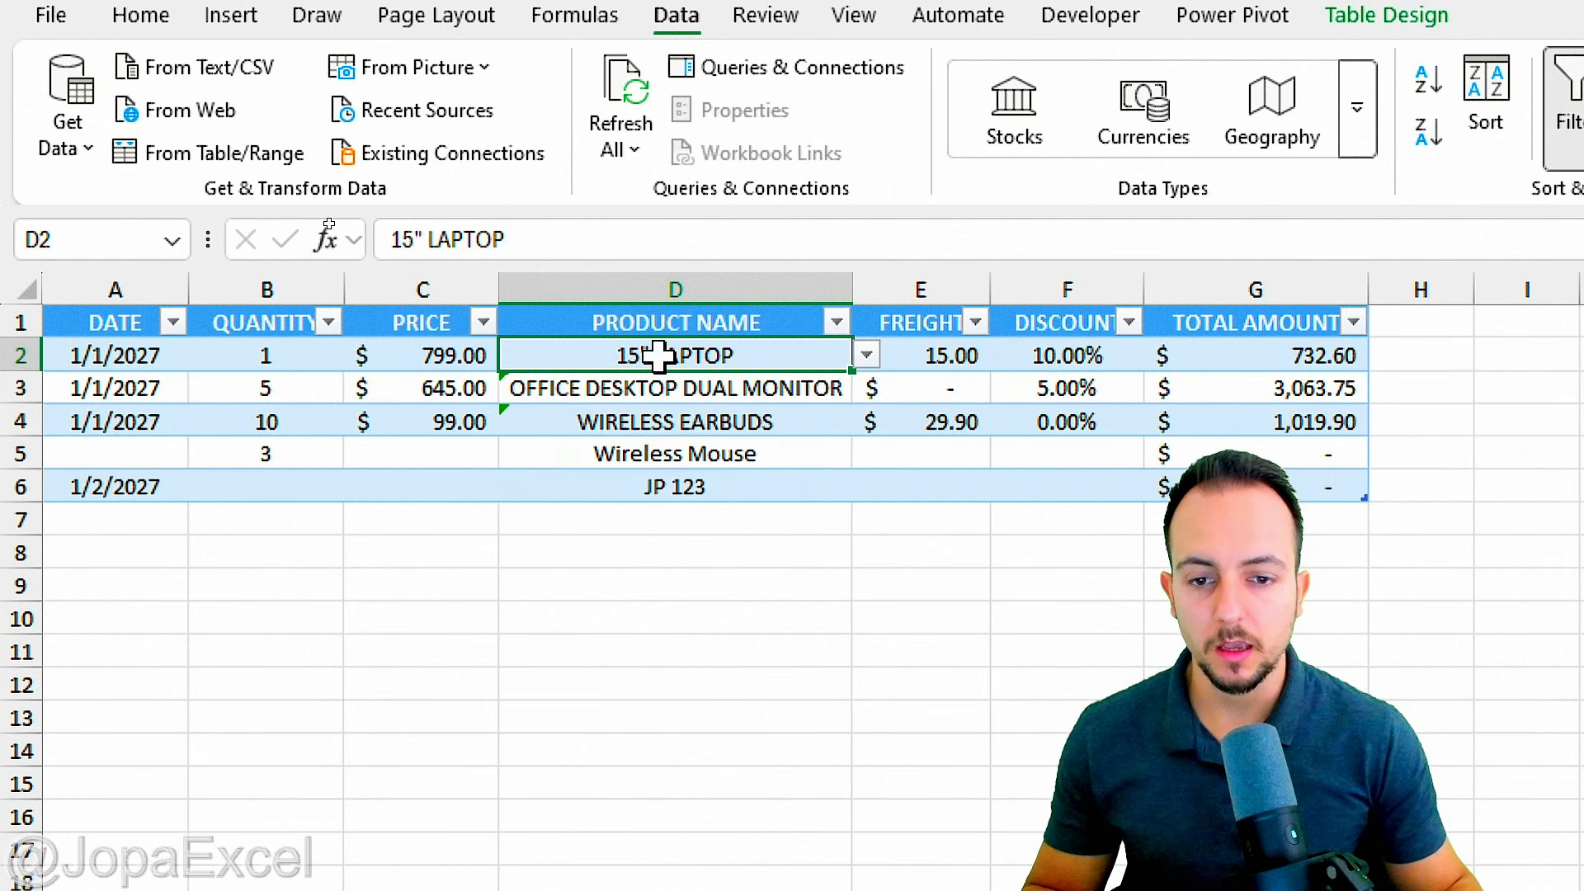
{"action": "left_click", "coordinate": [700, 393]}
{"action": "left_click", "coordinate": [709, 423]}
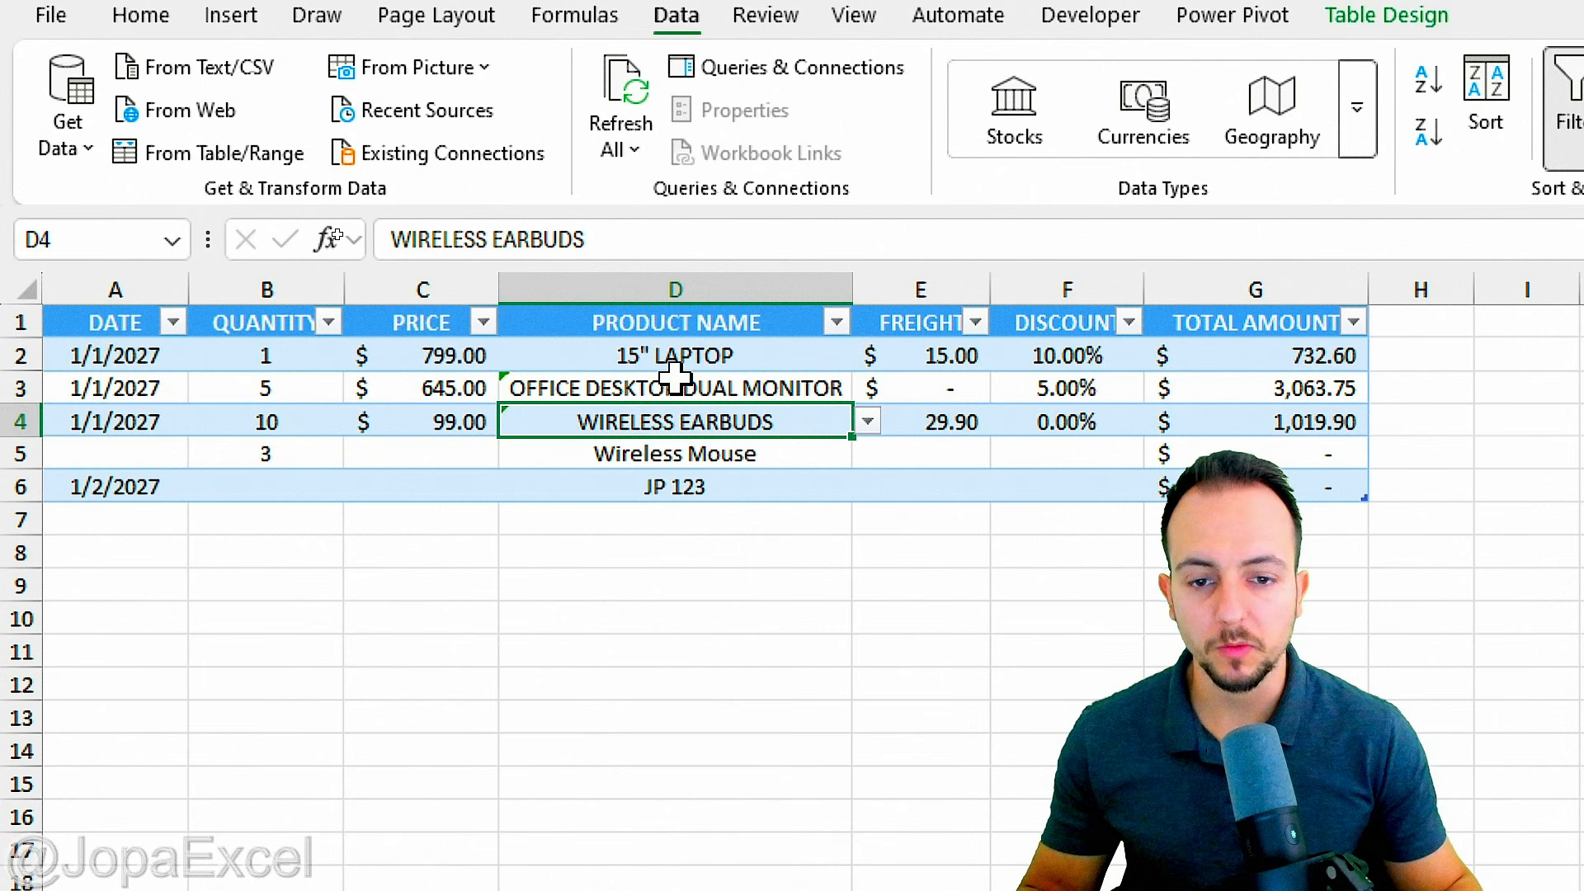
{"action": "left_click", "coordinate": [122, 330]}
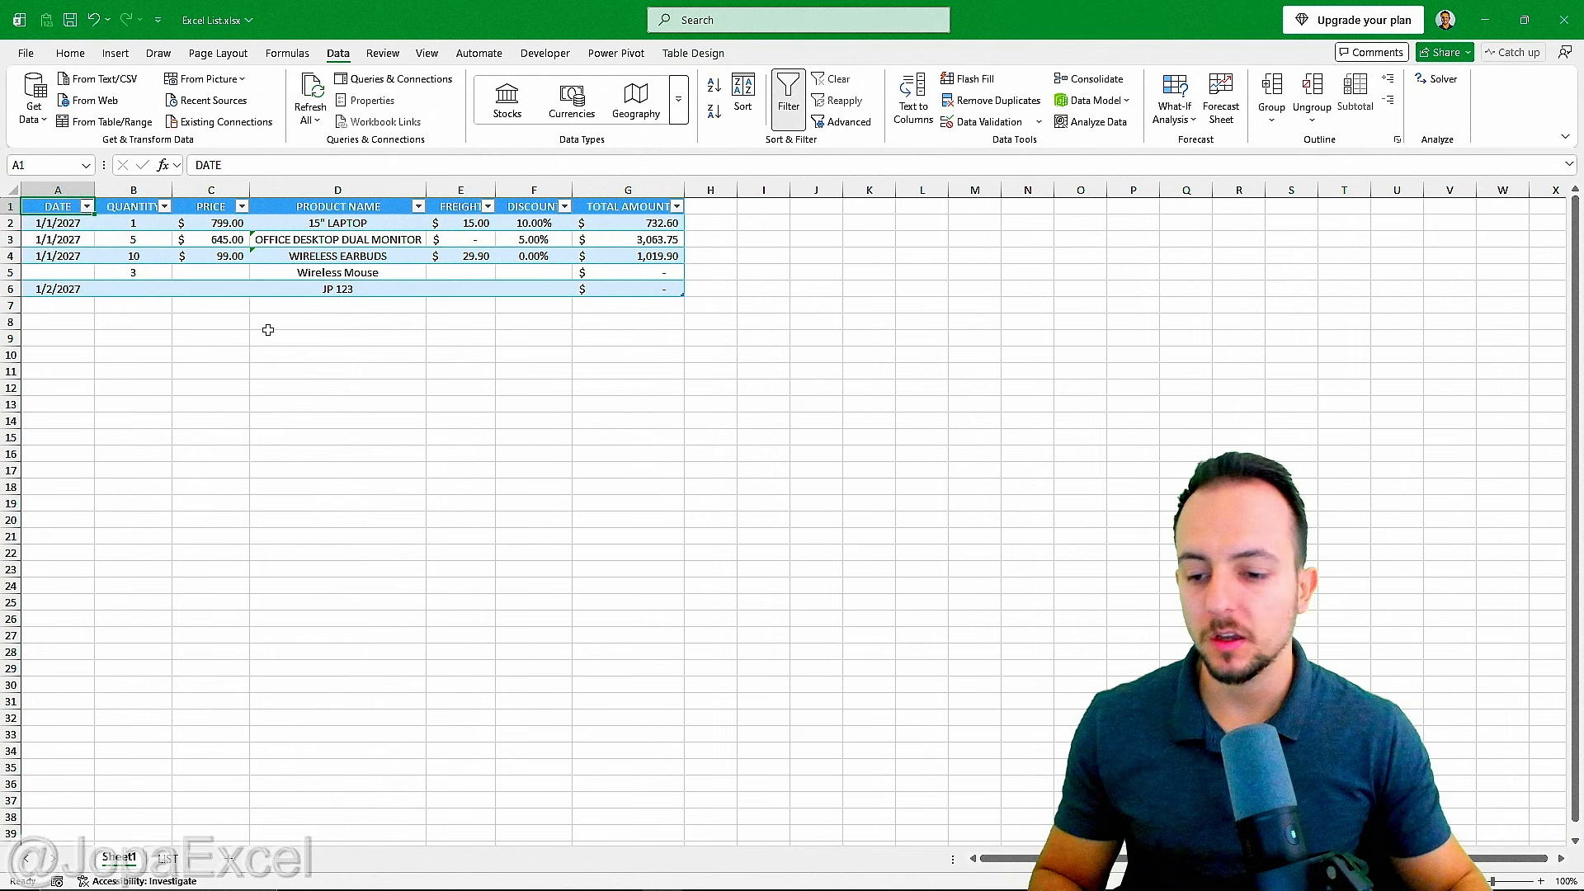
{"action": "left_click", "coordinate": [168, 858]}
{"action": "left_click", "coordinate": [138, 860]}
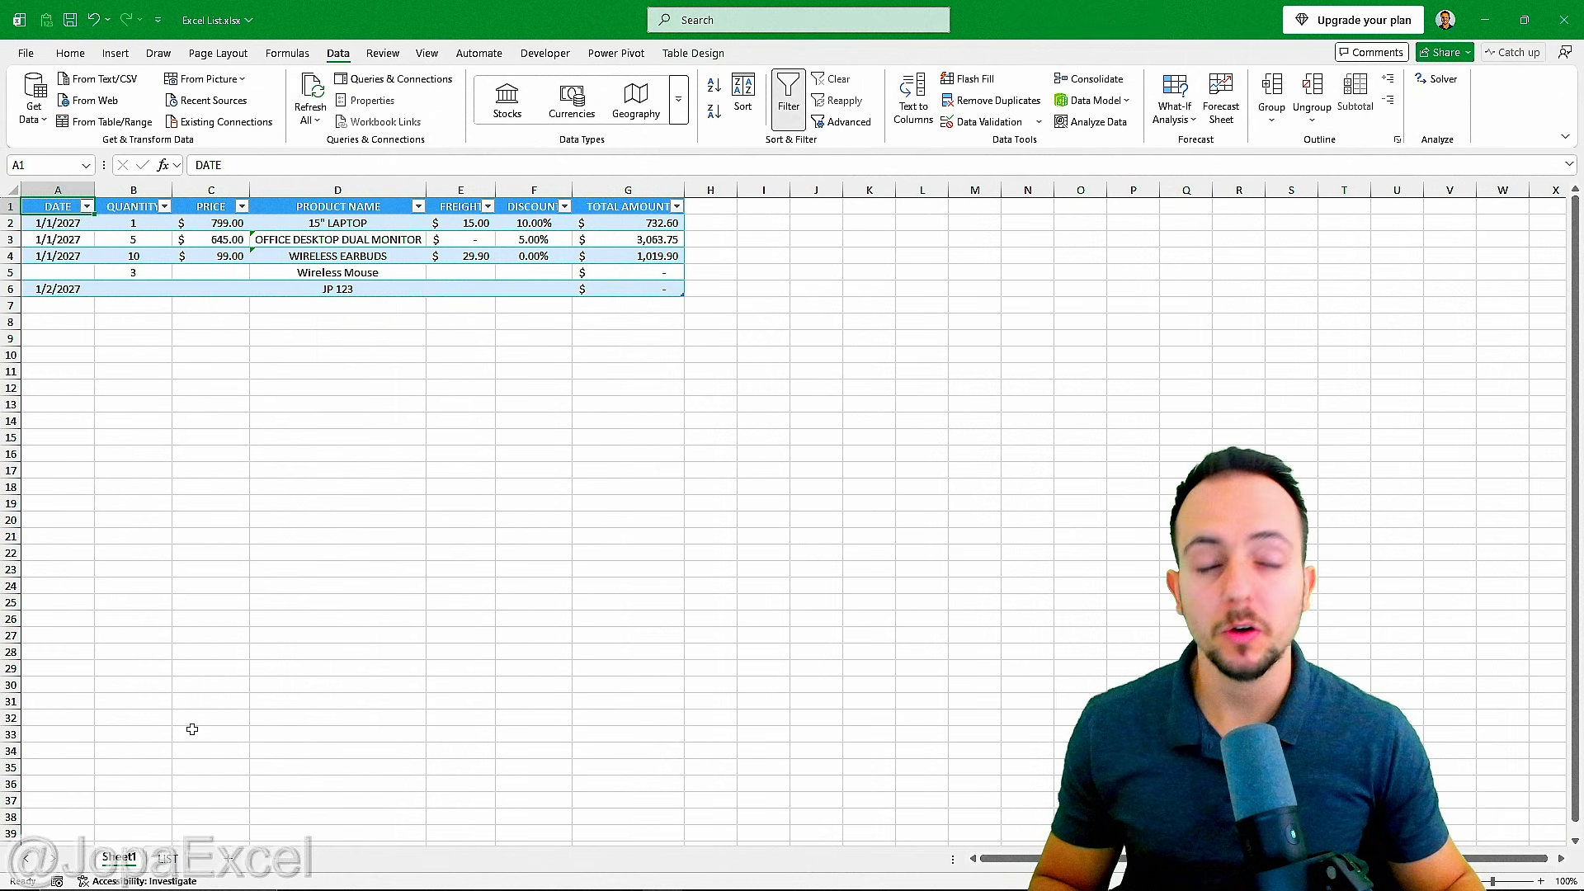